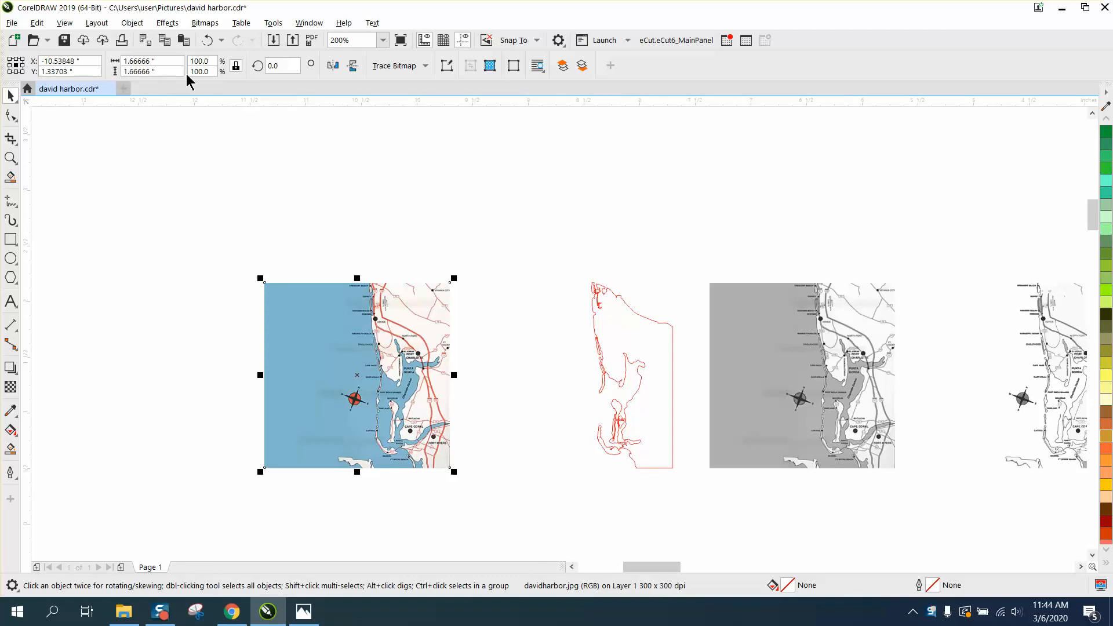
Lock the colour map bitmap in place and align the red coastline curve over it, flush with its right edge.
left_click(132, 23)
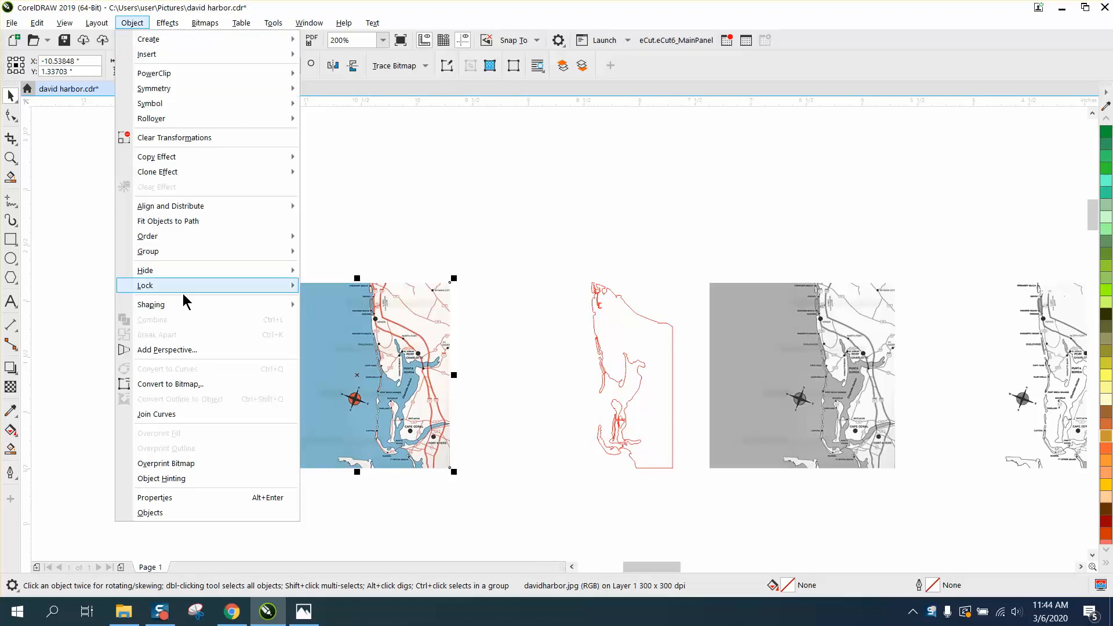
mouse_move(175, 288)
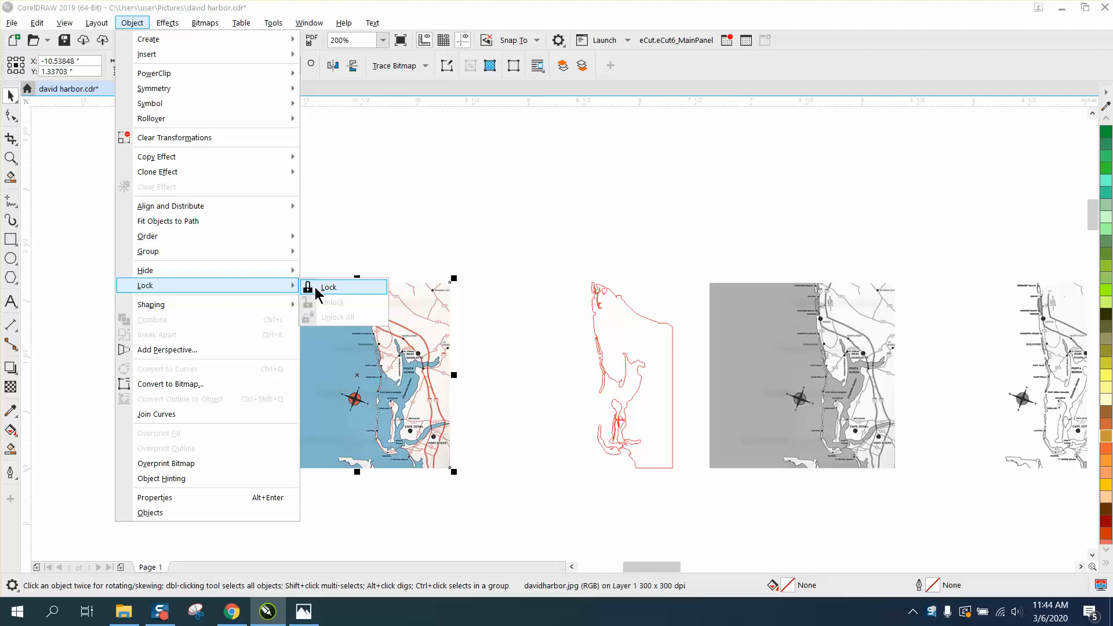
left_click(315, 287)
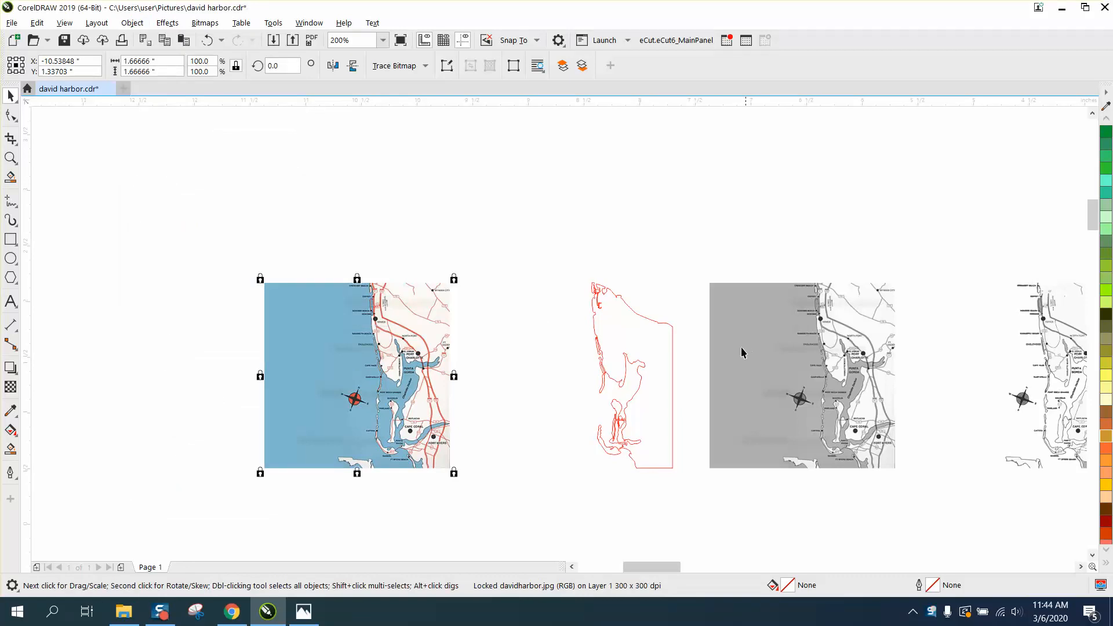
left_click(673, 348)
key("Left")
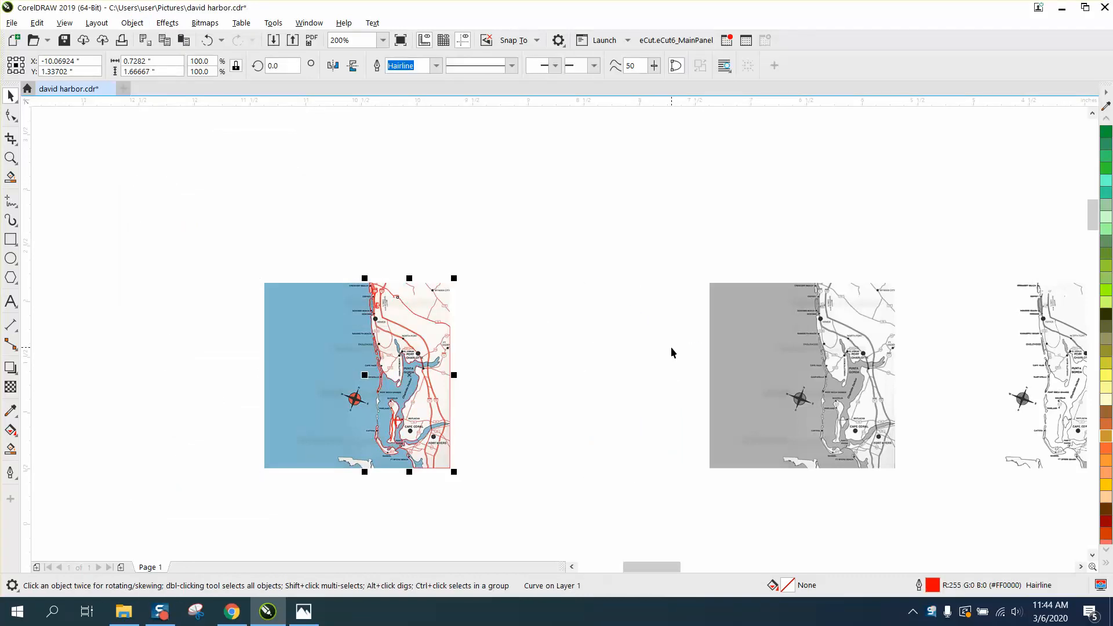
Examine how closely the red traced curve follows the coastline and barrier islands from Crescent Beach down to Port Boca Grande.
left_click(9, 157)
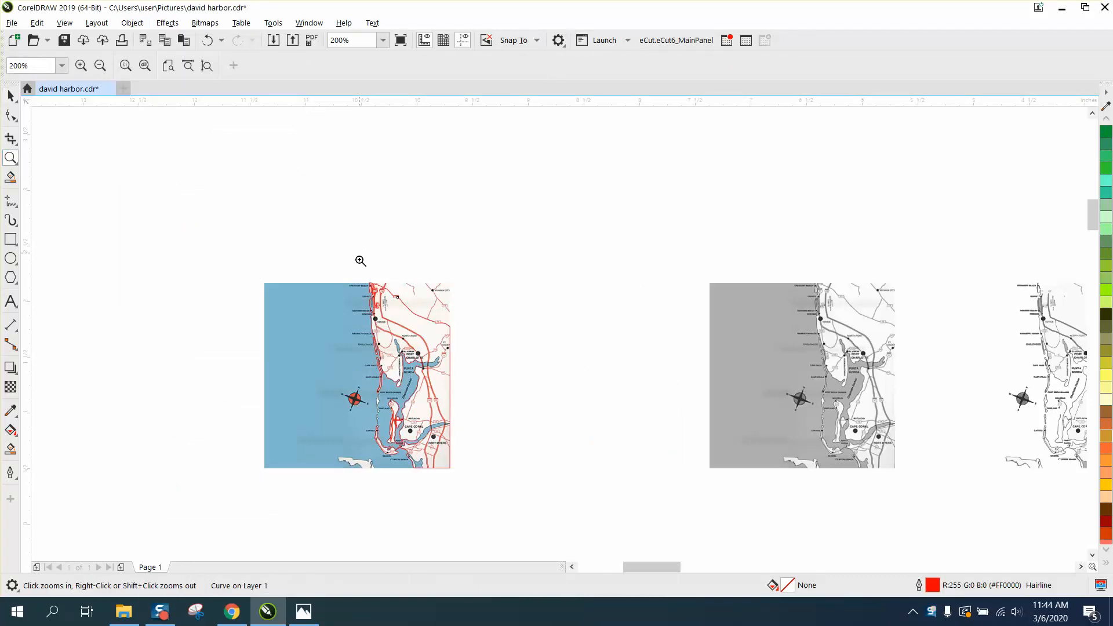
left_click_drag(469, 352, 468, 352)
right_click(366, 399)
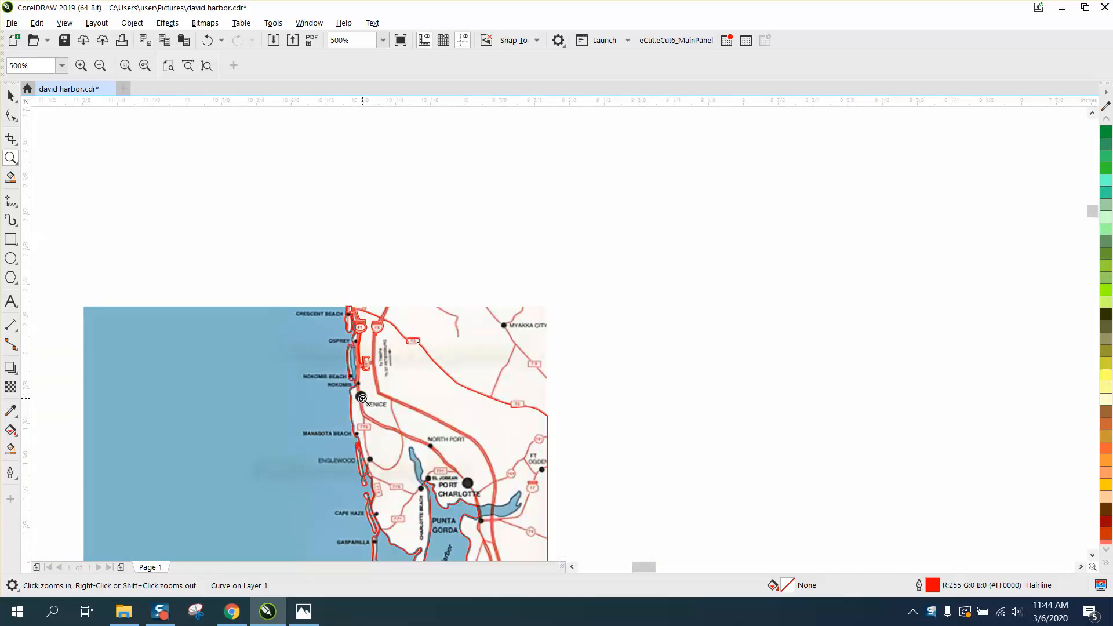
left_click_drag(350, 442, 420, 515)
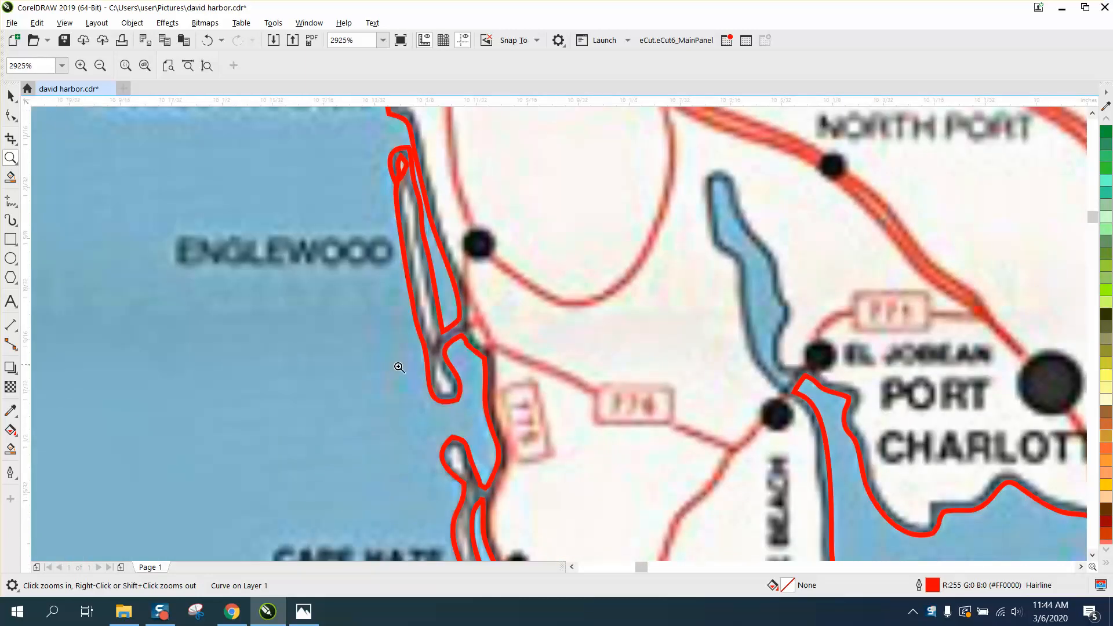
right_click(417, 340)
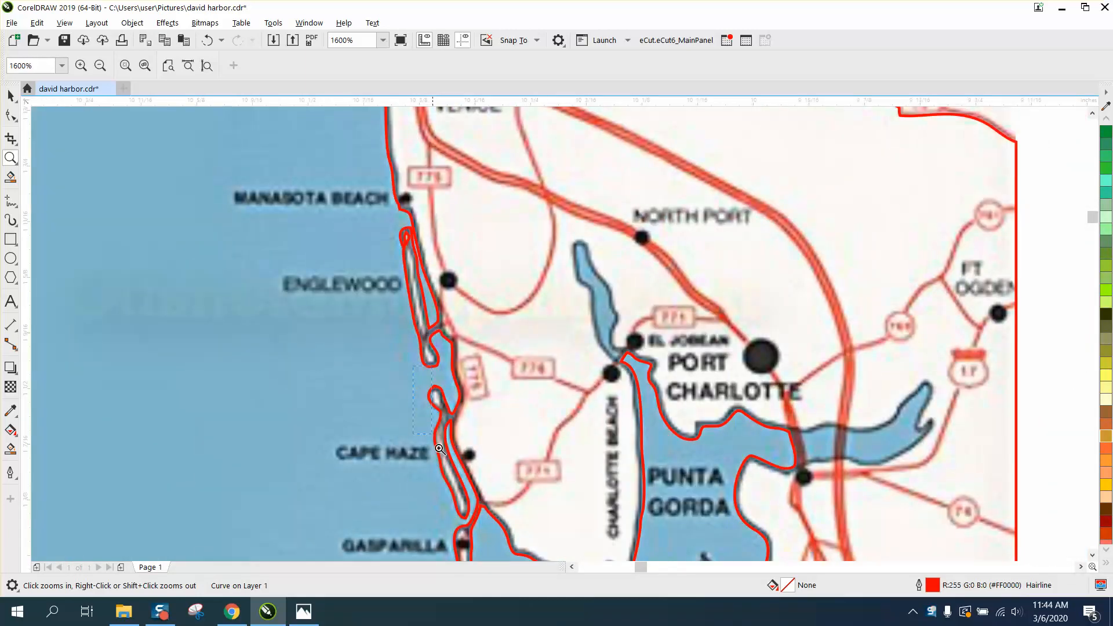
left_click_drag(491, 528, 490, 527)
right_click(442, 487)
right_click(434, 463)
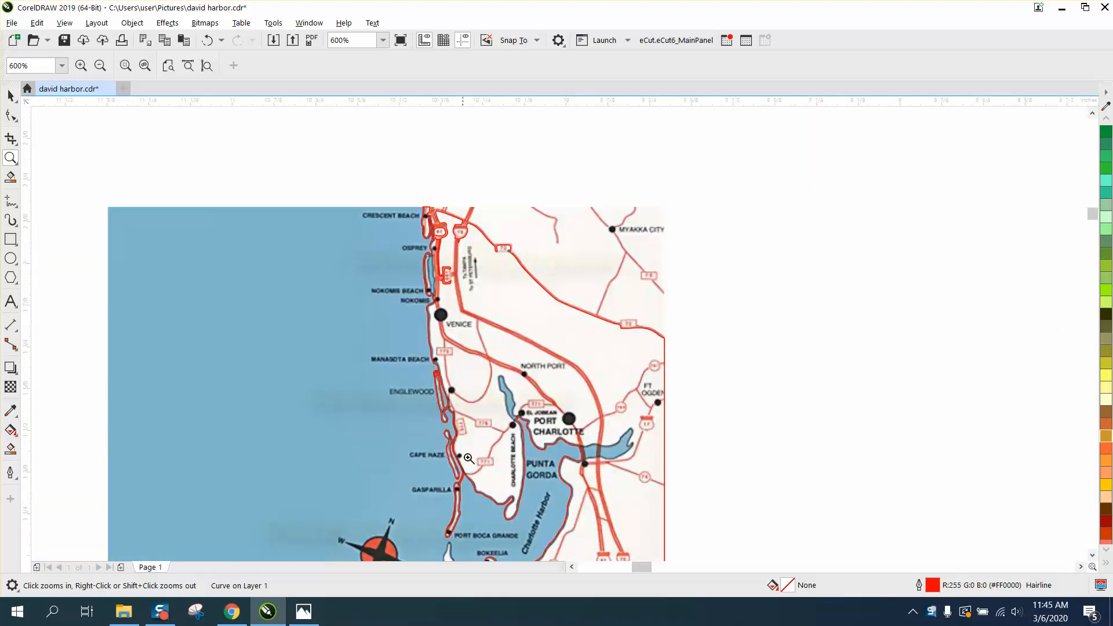
right_click(458, 474)
Trace the untraced island west of Pineland as a closed freehand curve, about 0.04 by 0.15 inches.
left_click_drag(442, 530, 507, 568)
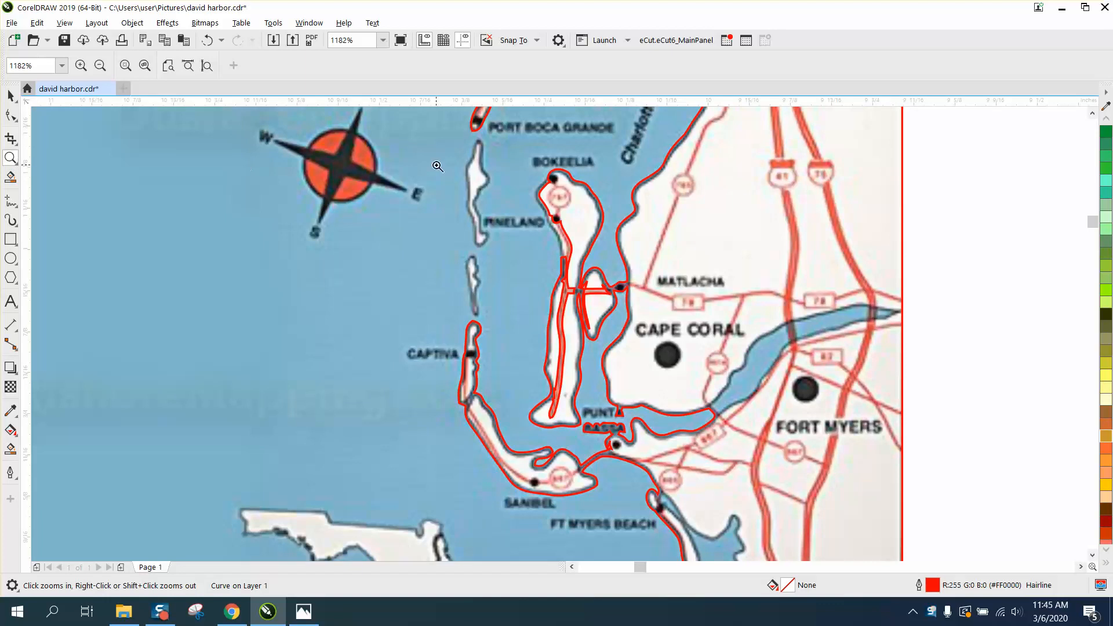
left_click_drag(518, 243, 545, 269)
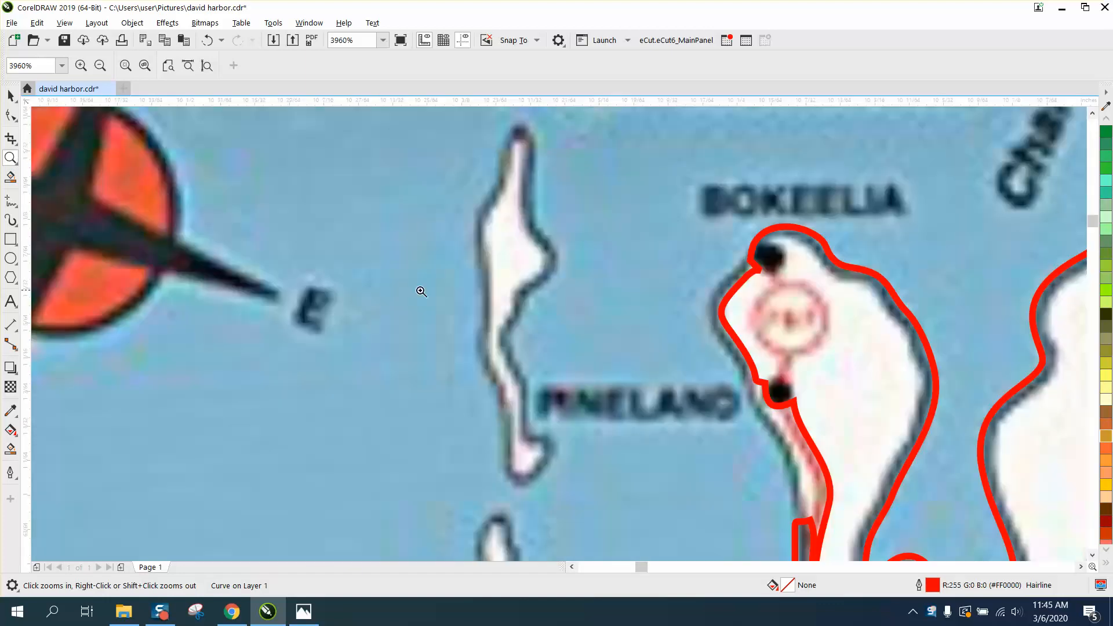
left_click(14, 204)
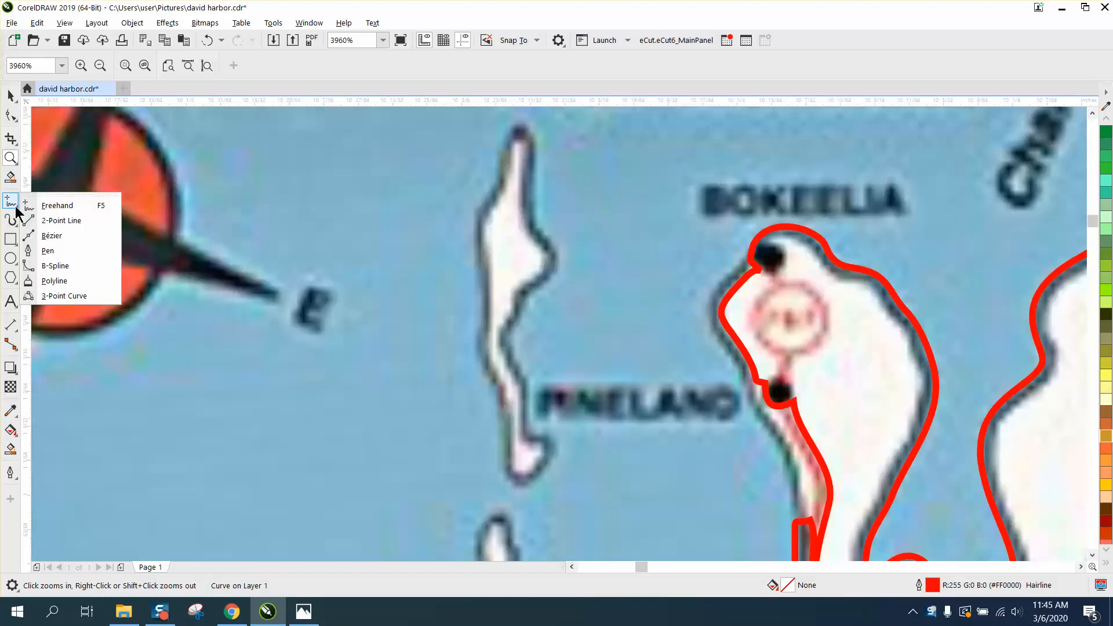
left_click(58, 205)
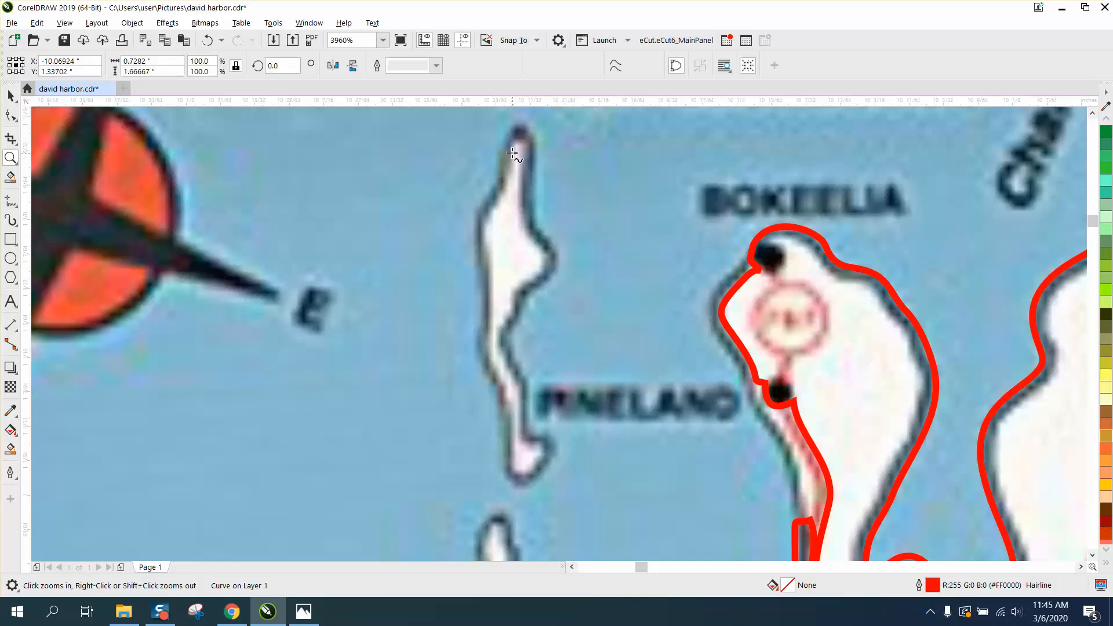
mouse_move(511, 138)
left_mouse_down()
mouse_move(478, 234)
mouse_move(483, 360)
mouse_move(504, 390)
mouse_move(506, 472)
mouse_move(519, 477)
mouse_move(542, 470)
mouse_move(541, 441)
mouse_move(522, 431)
mouse_move(506, 327)
mouse_move(524, 297)
mouse_move(553, 282)
mouse_move(557, 259)
mouse_move(531, 218)
mouse_move(531, 182)
left_mouse_up()
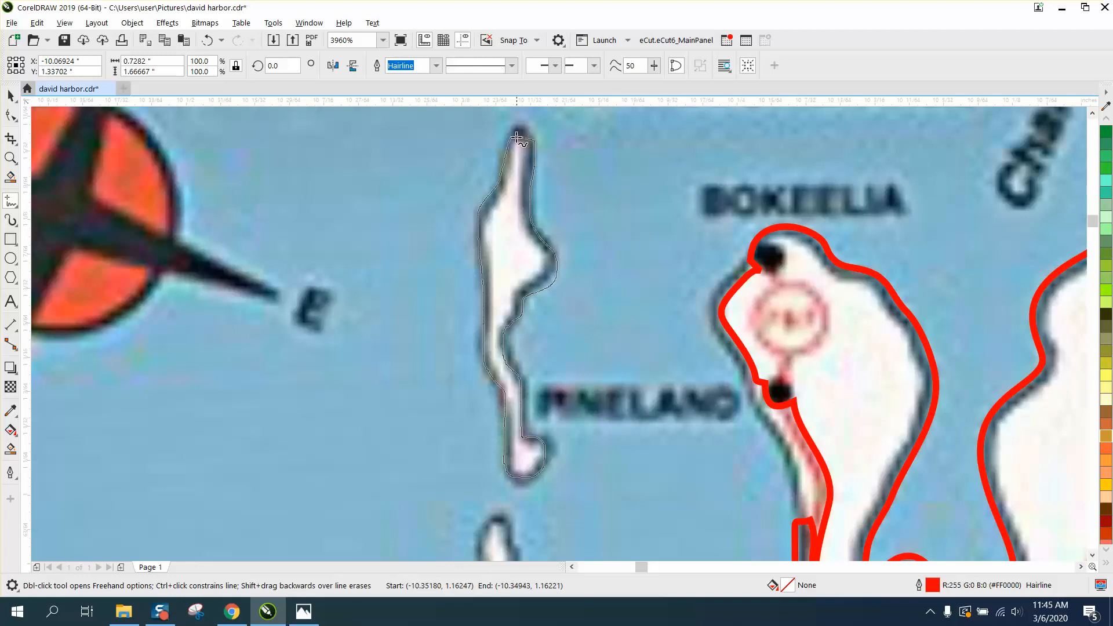
left_click_drag(517, 138, 519, 136)
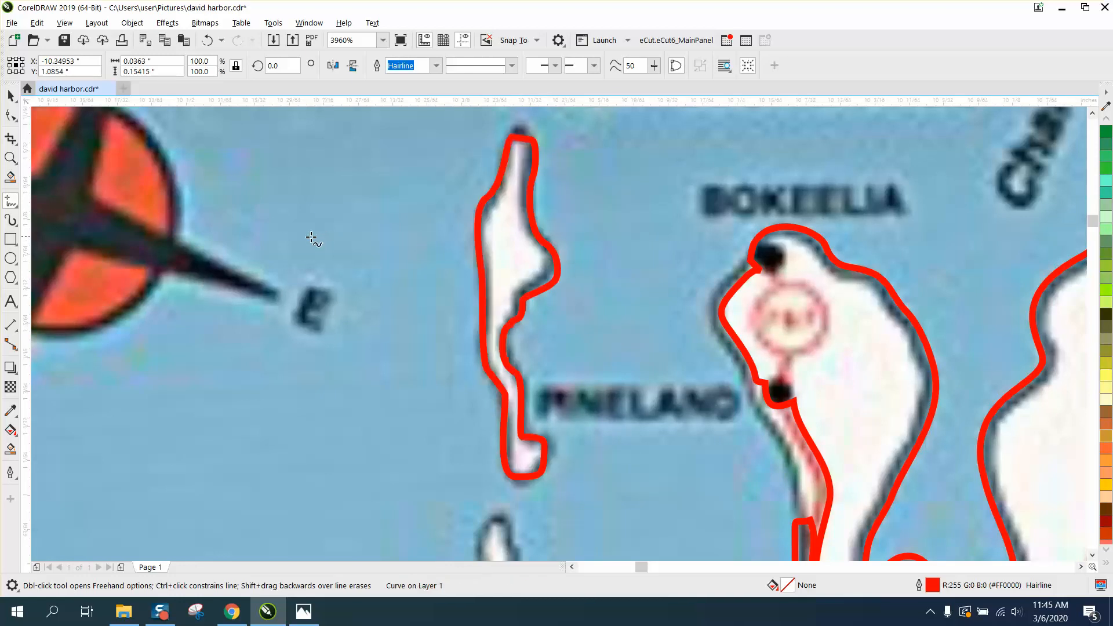
Trace the narrow island just north of Captiva with a freehand curve, about 0.02 by 0.09 inches.
scroll(311, 238, "down", 2)
left_click(9, 158)
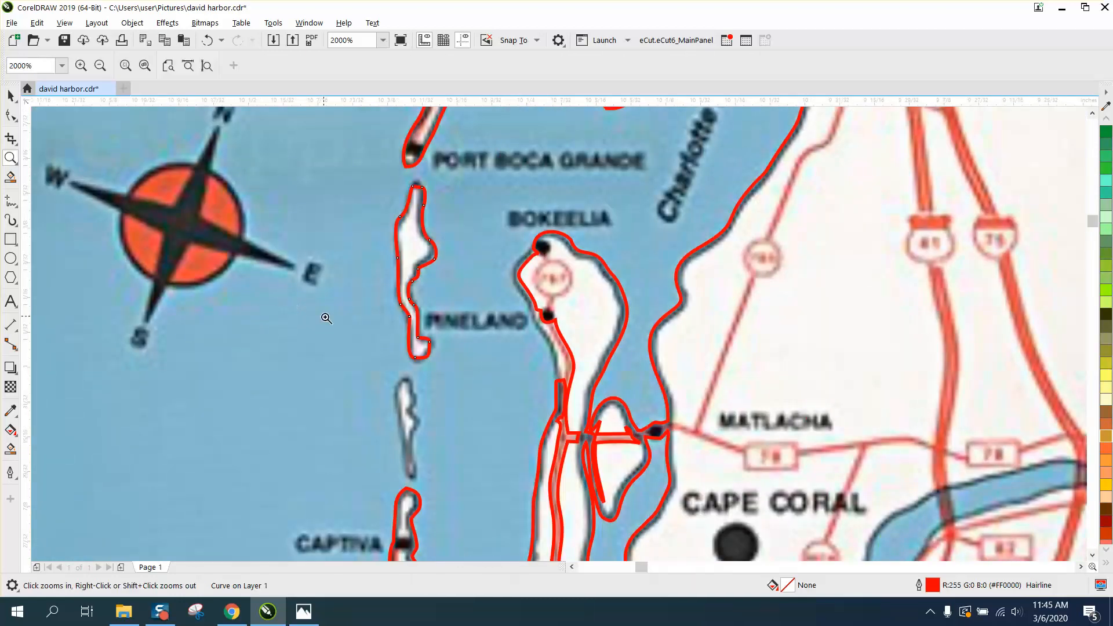
left_click_drag(379, 395, 539, 517)
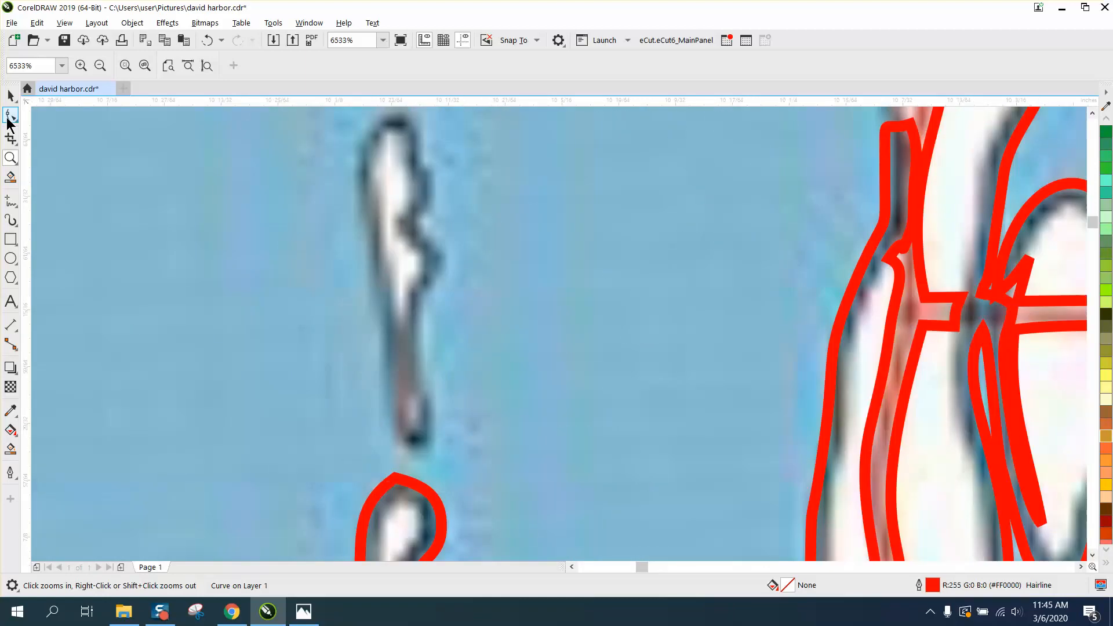
left_click(11, 115)
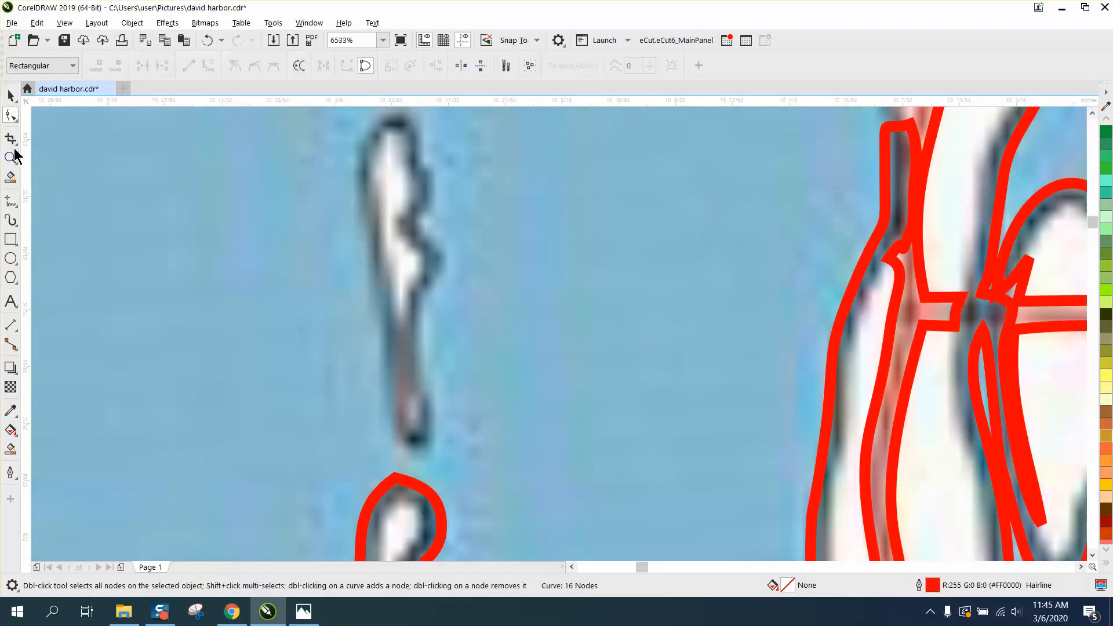
left_click(11, 200)
left_click(400, 122)
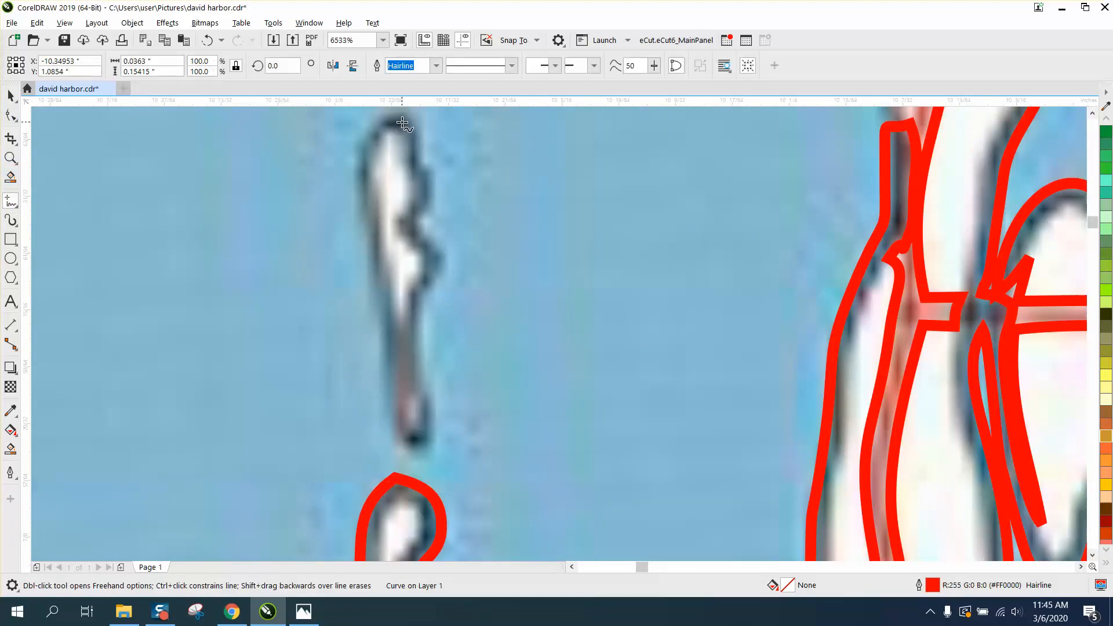
mouse_move(383, 124)
left_mouse_down()
mouse_move(367, 208)
mouse_move(391, 400)
mouse_move(400, 435)
mouse_move(417, 444)
mouse_move(432, 419)
mouse_move(422, 306)
mouse_move(439, 256)
mouse_move(415, 232)
mouse_move(429, 182)
mouse_move(398, 121)
left_mouse_up()
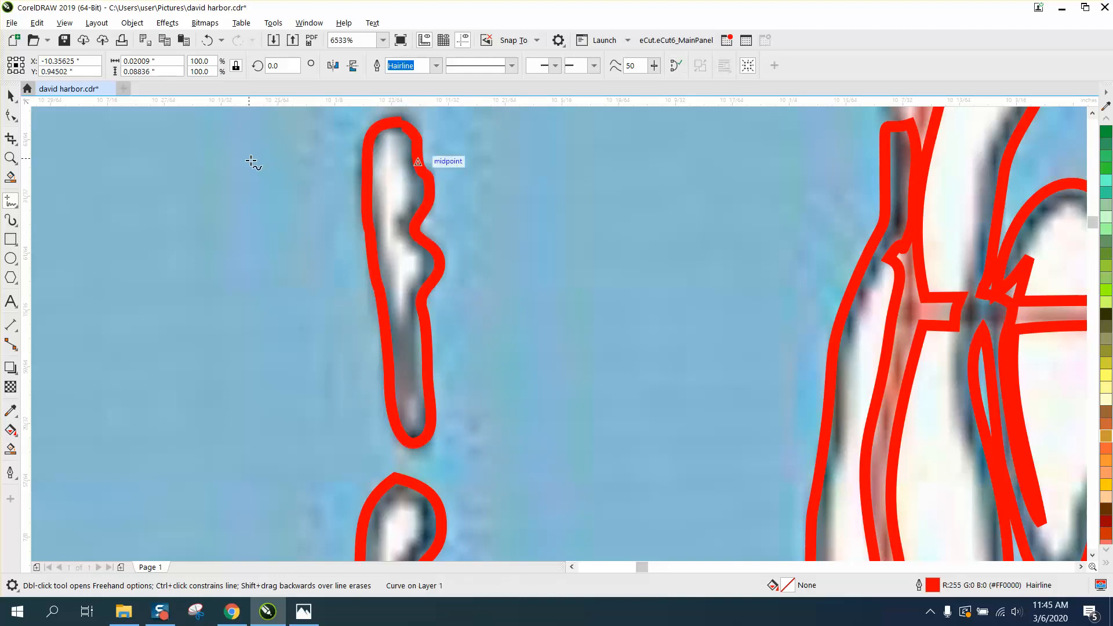
Close the outline of the narrow island north of Captiva by joining the curve's end nodes at its northern tip.
scroll(397, 254, "down", 2)
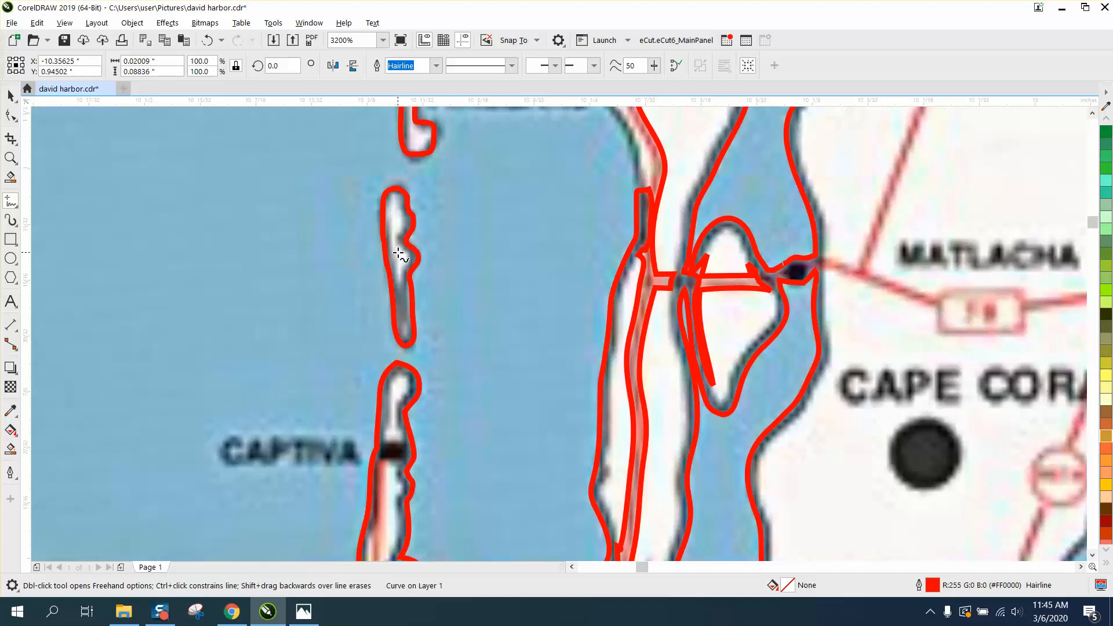
scroll(397, 254, "down", 1)
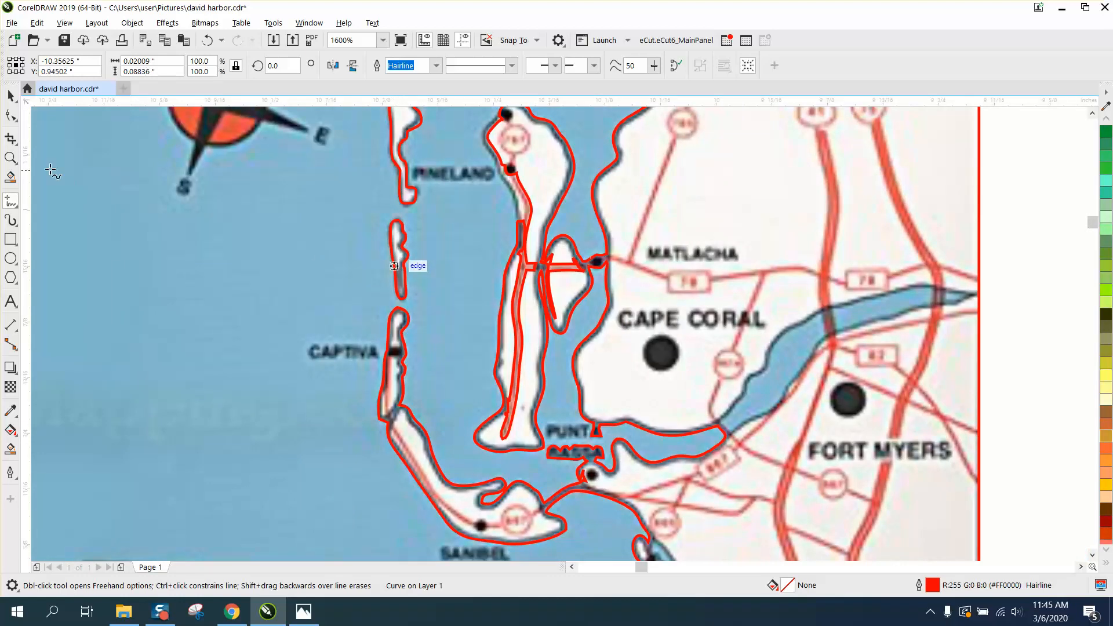
left_click(10, 158)
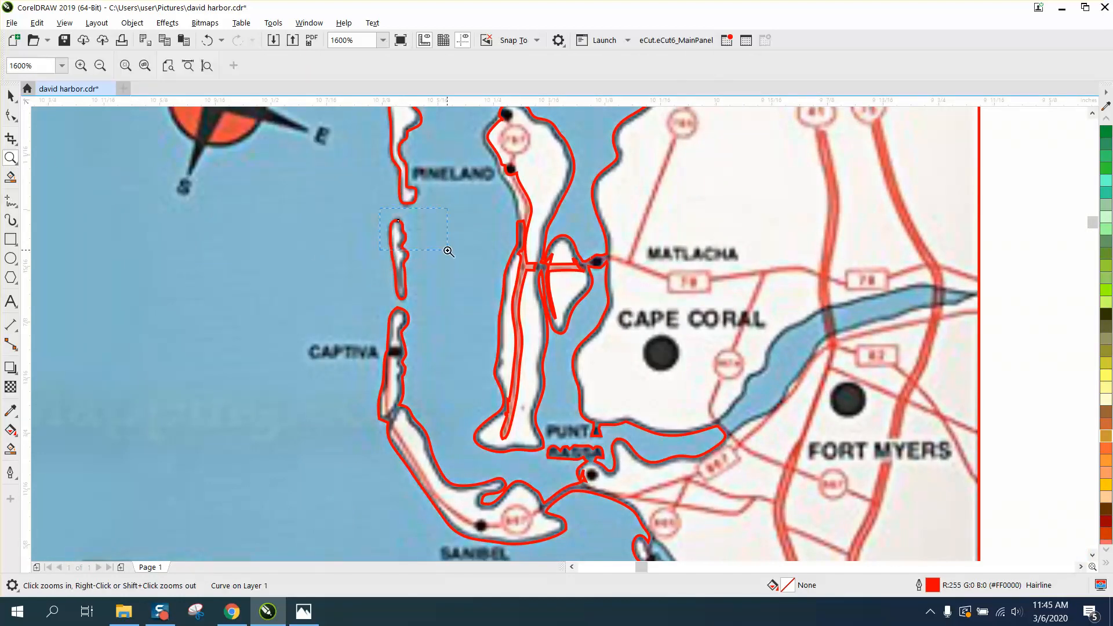
left_click_drag(448, 251, 448, 251)
left_click_drag(358, 214, 470, 249)
left_click(11, 116)
scroll(400, 257, "down", 5)
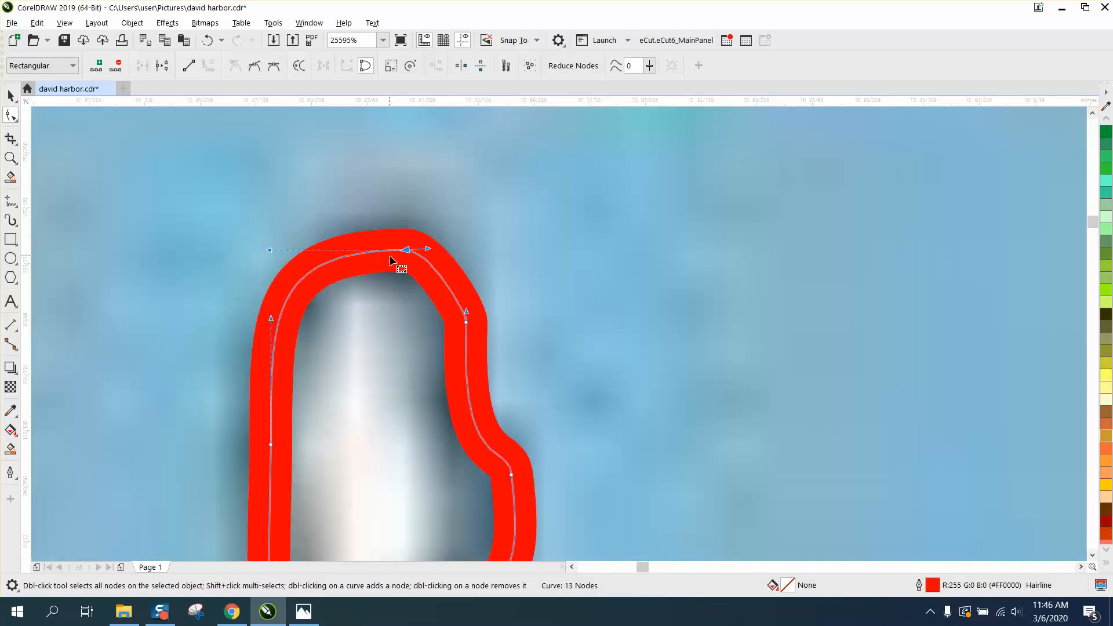
scroll(597, 329, "down", 5)
scroll(597, 337, "down", 1)
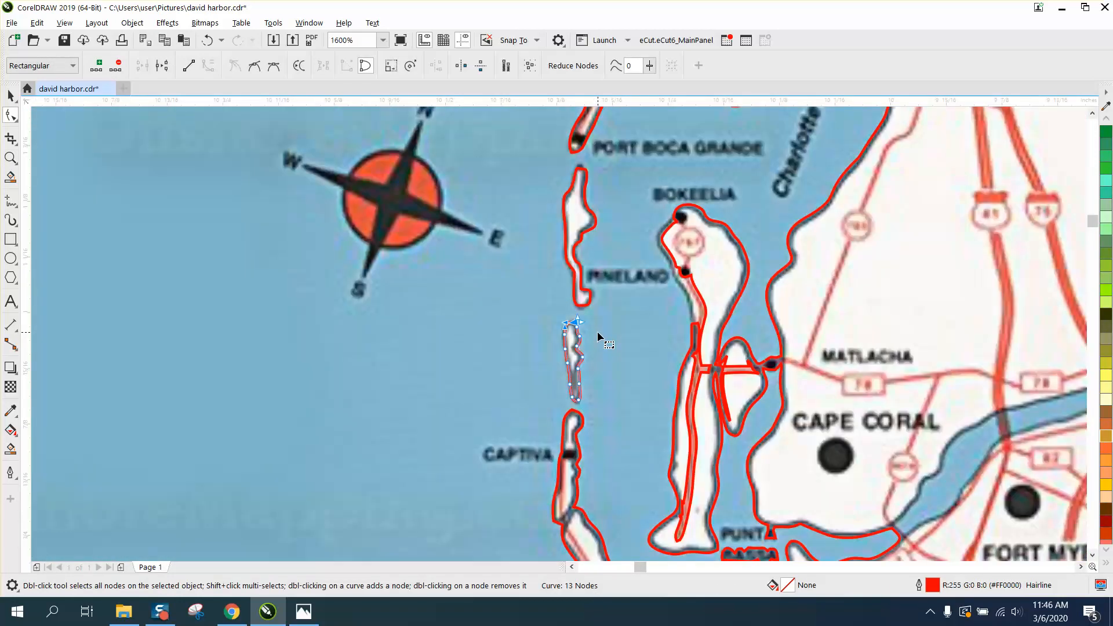
Smooth the outline of the island west of Pineland with the Smooth tool, using a 0.05 inch nib and a rate of 21.
left_click(11, 158)
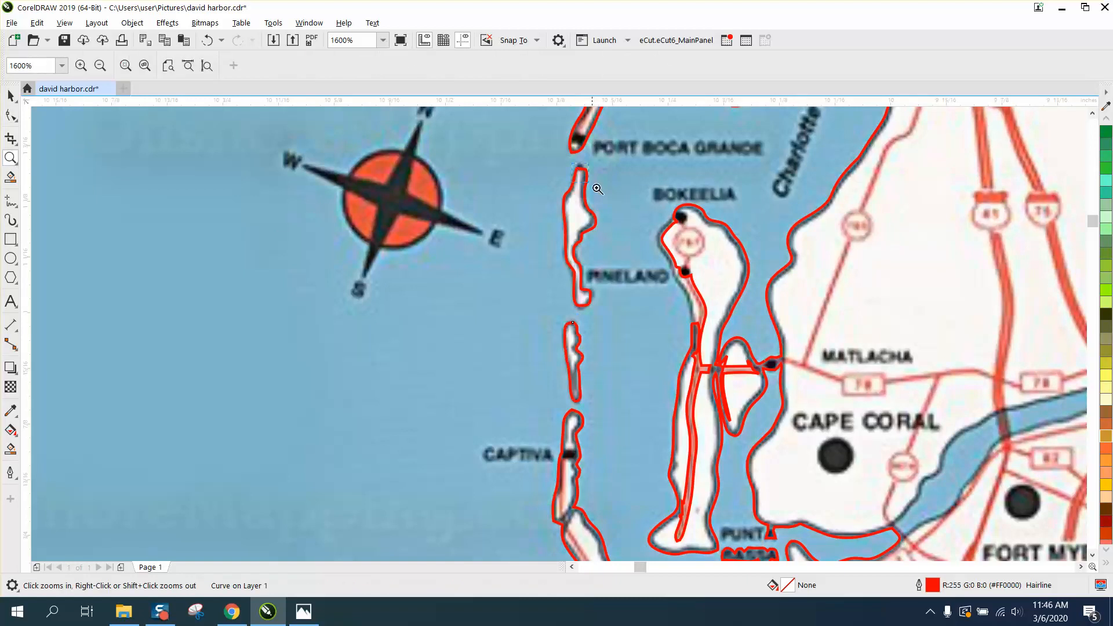
left_click_drag(597, 189, 573, 165)
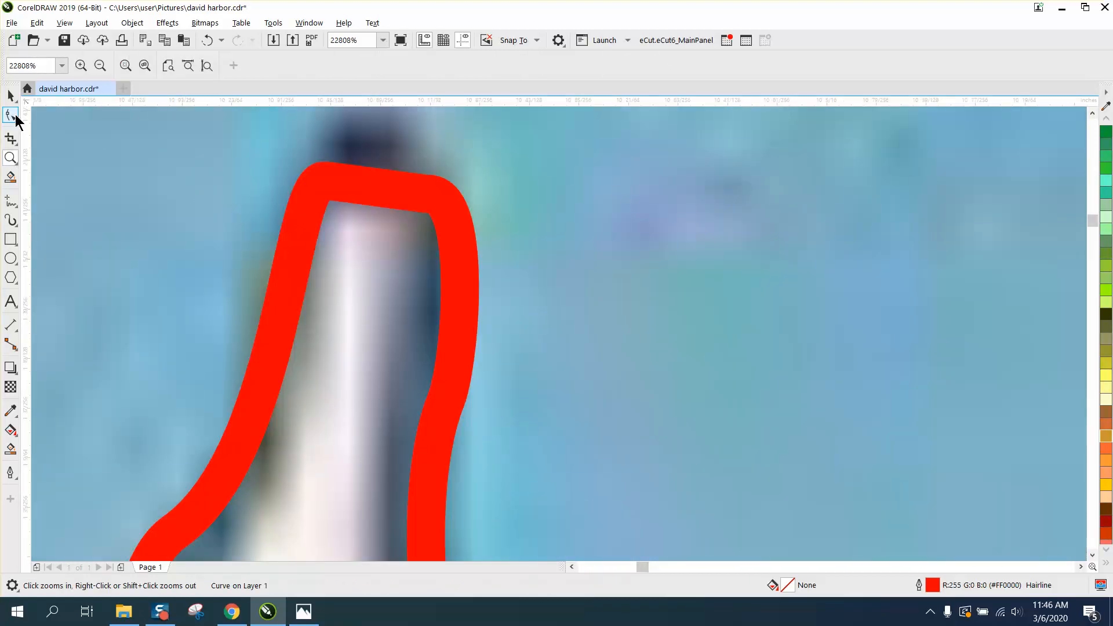
left_click(10, 115)
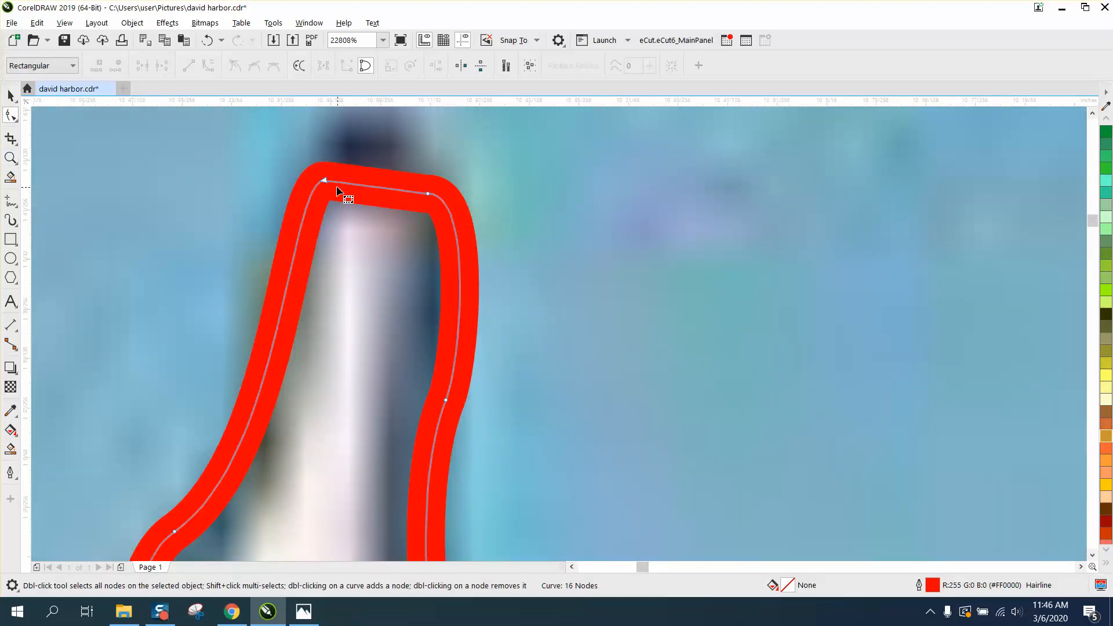
scroll(334, 189, "down", 5)
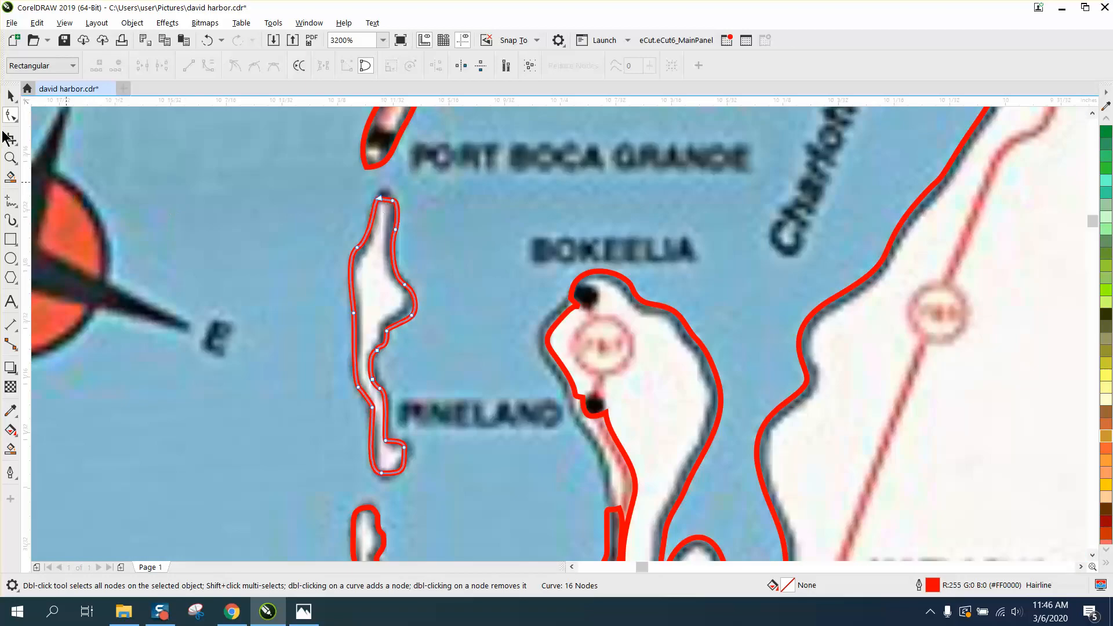
left_click(16, 121)
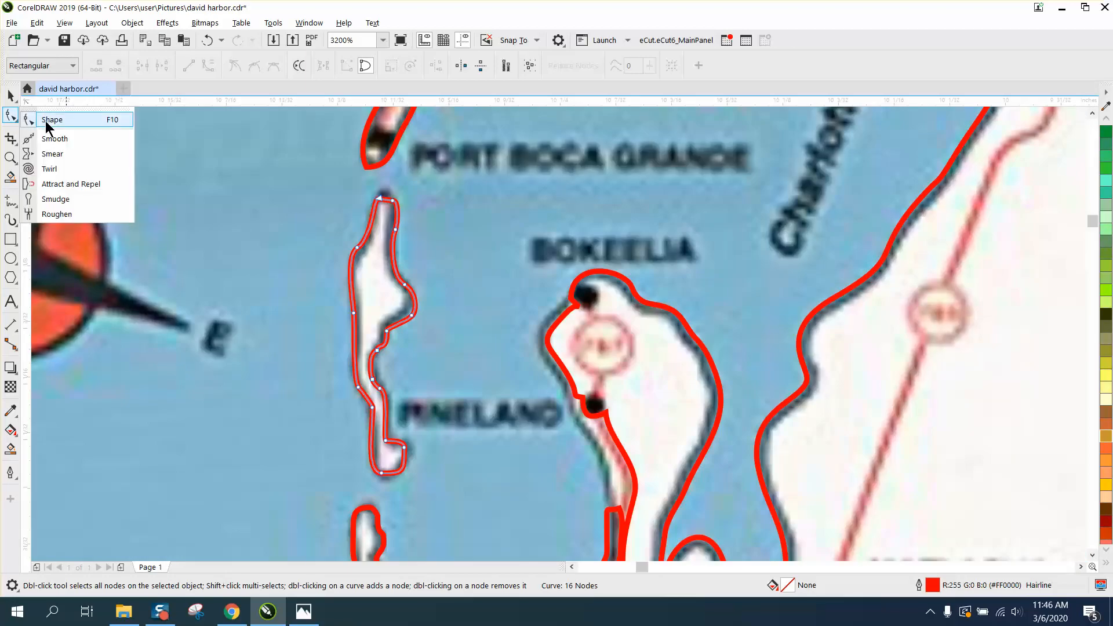
left_click(49, 135)
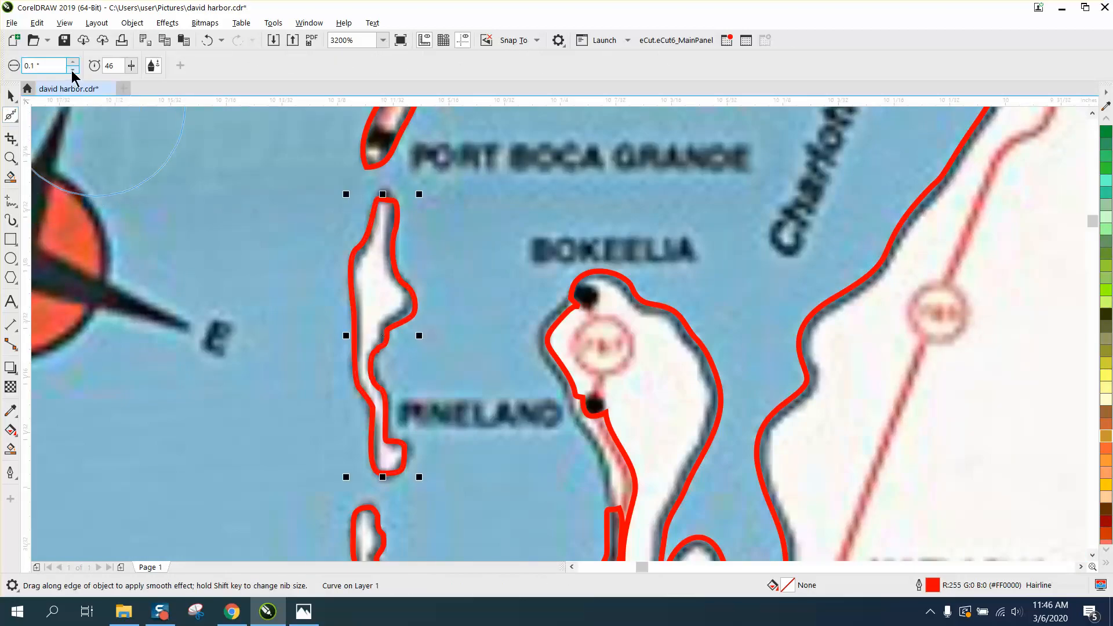
left_click(133, 66)
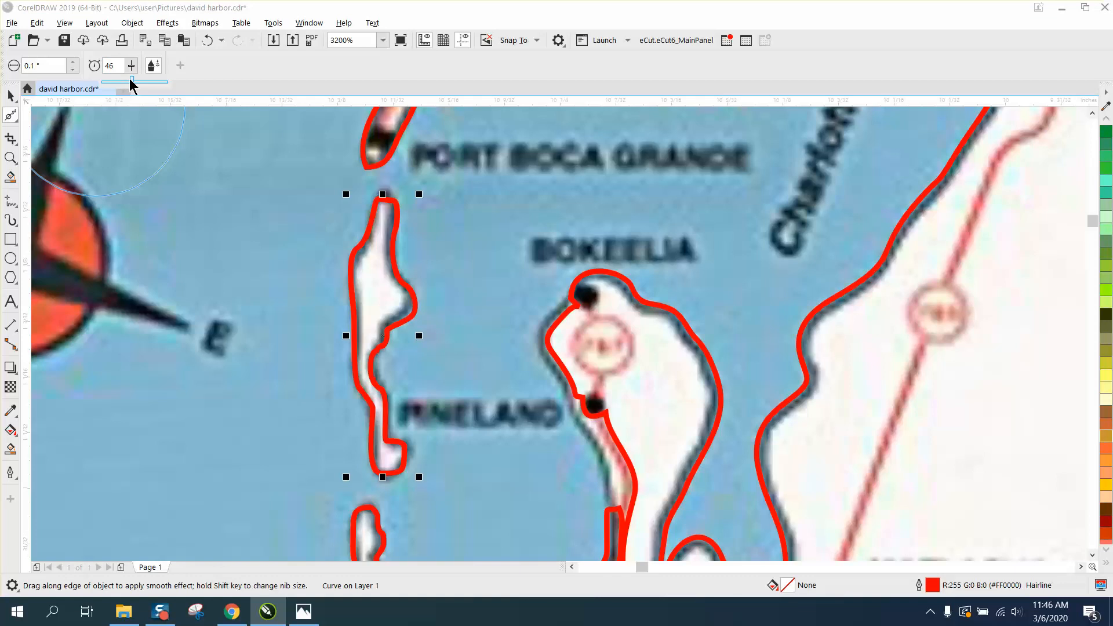
left_click_drag(132, 85, 114, 84)
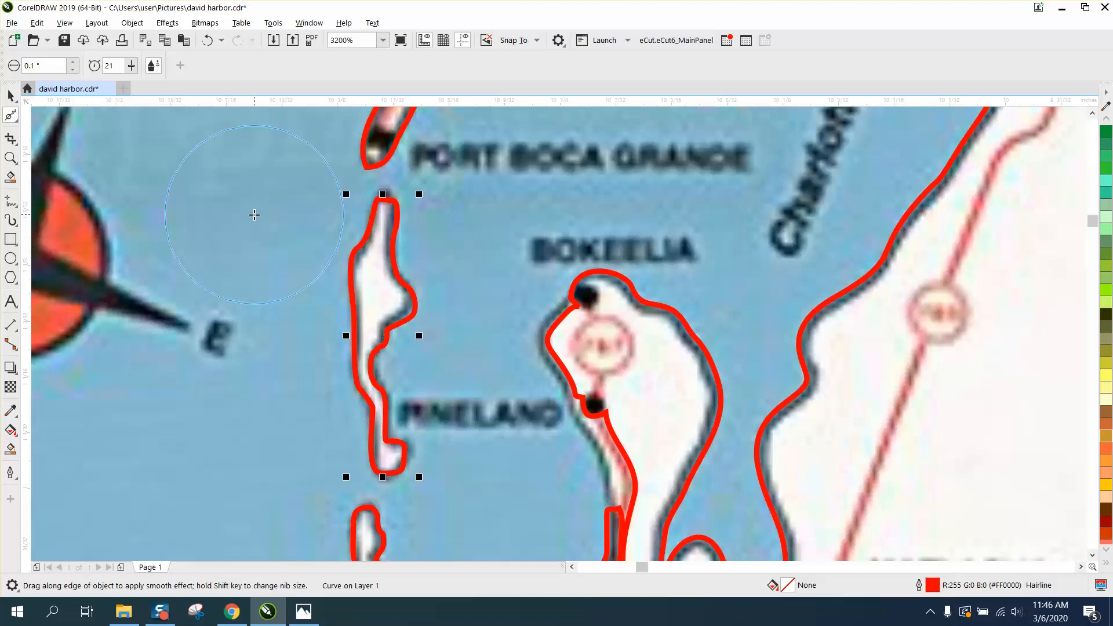
left_click(74, 70)
mouse_move(350, 257)
left_mouse_down()
mouse_move(408, 208)
mouse_move(418, 295)
mouse_move(377, 383)
mouse_move(406, 465)
left_mouse_up()
Smooth the outline of the narrow island just north of Captiva with the Smooth tool, using a 0.05 inch nib.
scroll(406, 465, "down", 2)
left_click(10, 157)
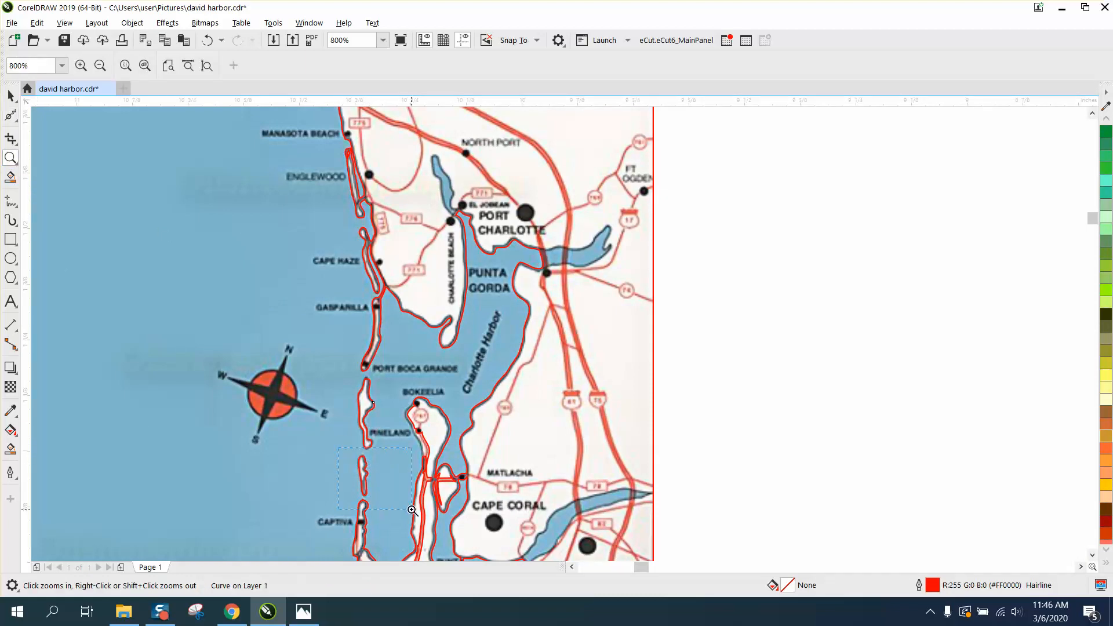
left_click_drag(413, 510, 413, 510)
left_click(11, 115)
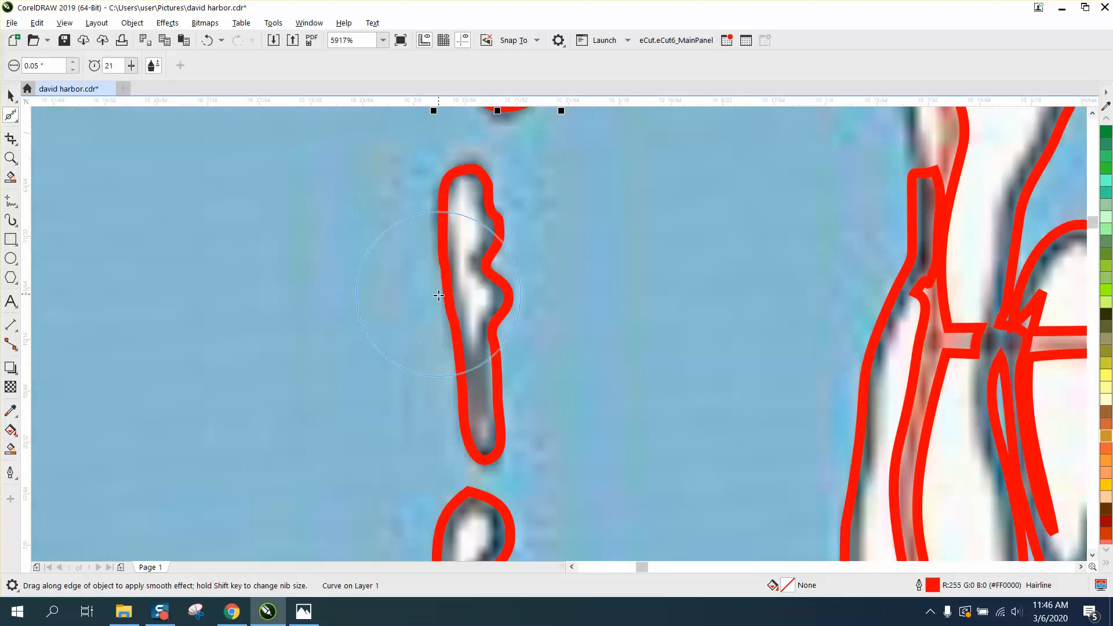
left_click(481, 320)
mouse_move(500, 319)
left_mouse_down()
mouse_move(506, 286)
mouse_move(475, 348)
mouse_move(455, 324)
mouse_move(472, 286)
left_mouse_up()
scroll(260, 273, "down", 2)
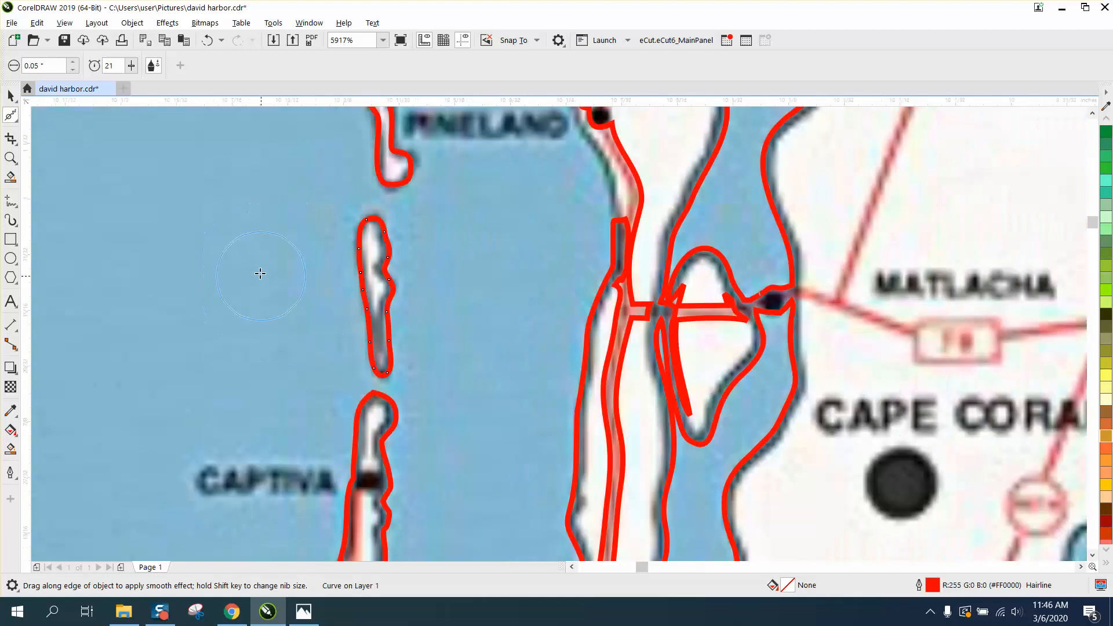
Smooth the sharp corners of the outline at the junction between Captiva and Sanibel, using a 0.05 inch nib and a rate of 21.
scroll(350, 326, "down", 1)
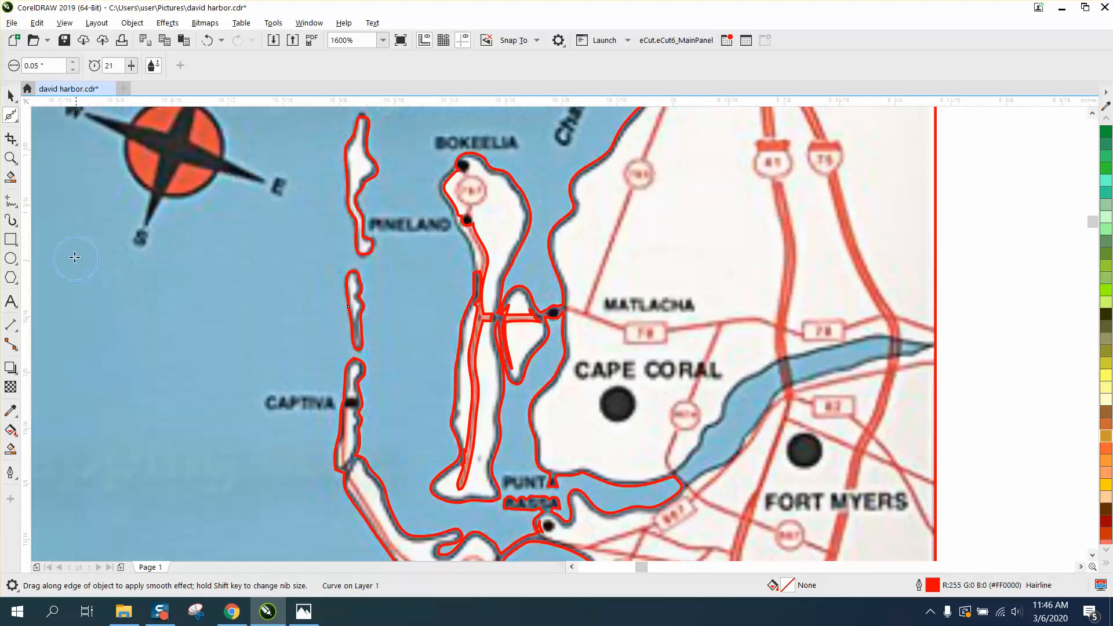
left_click(9, 159)
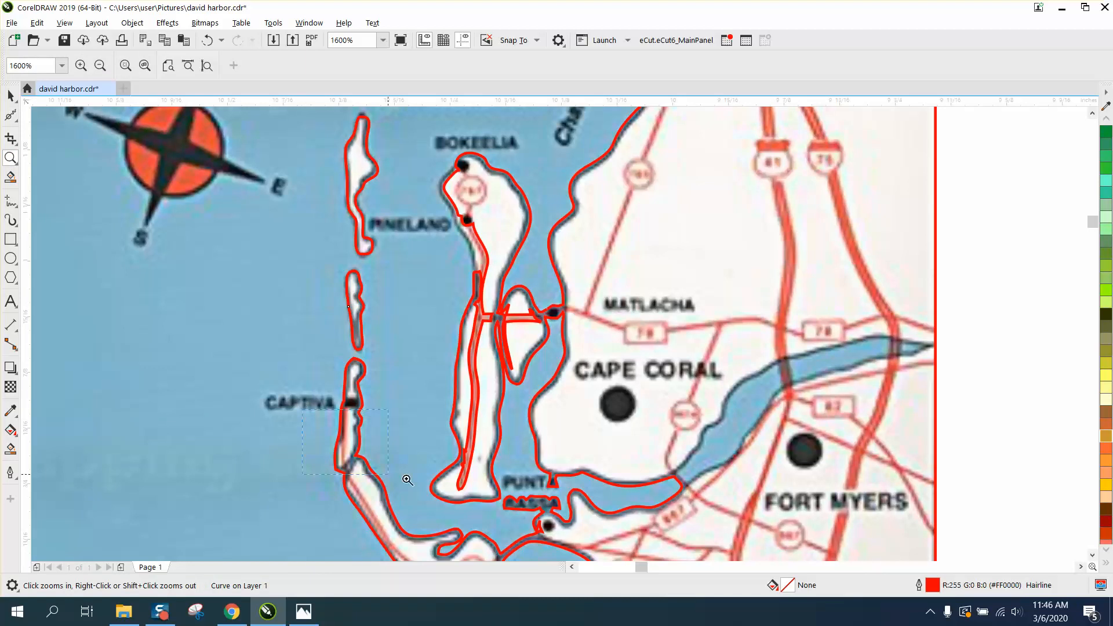
left_click_drag(408, 480, 476, 502)
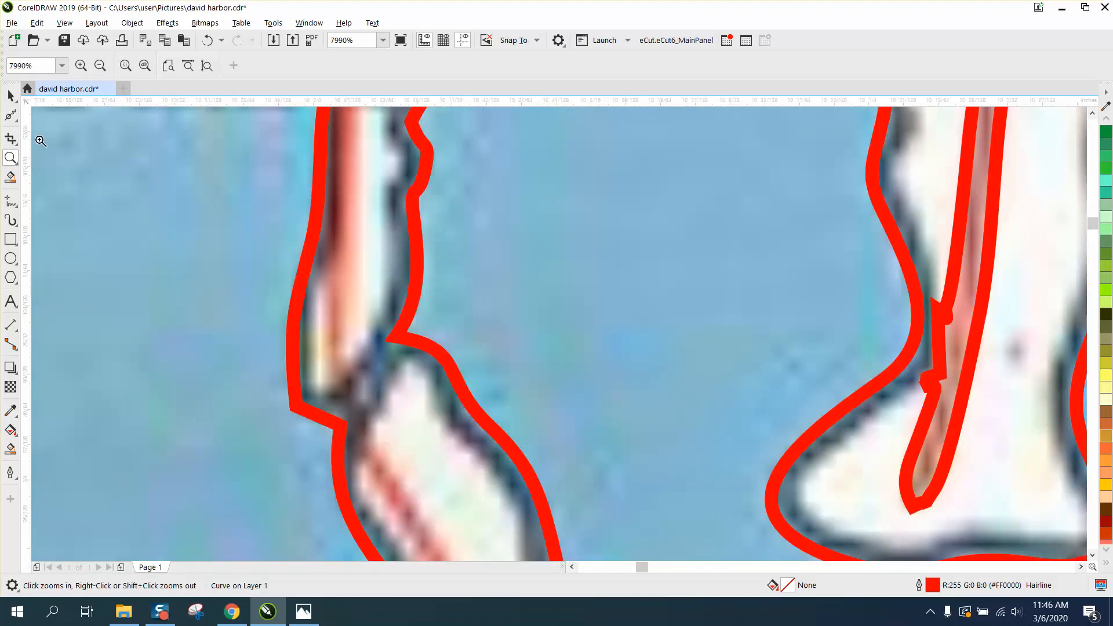
left_click(10, 115)
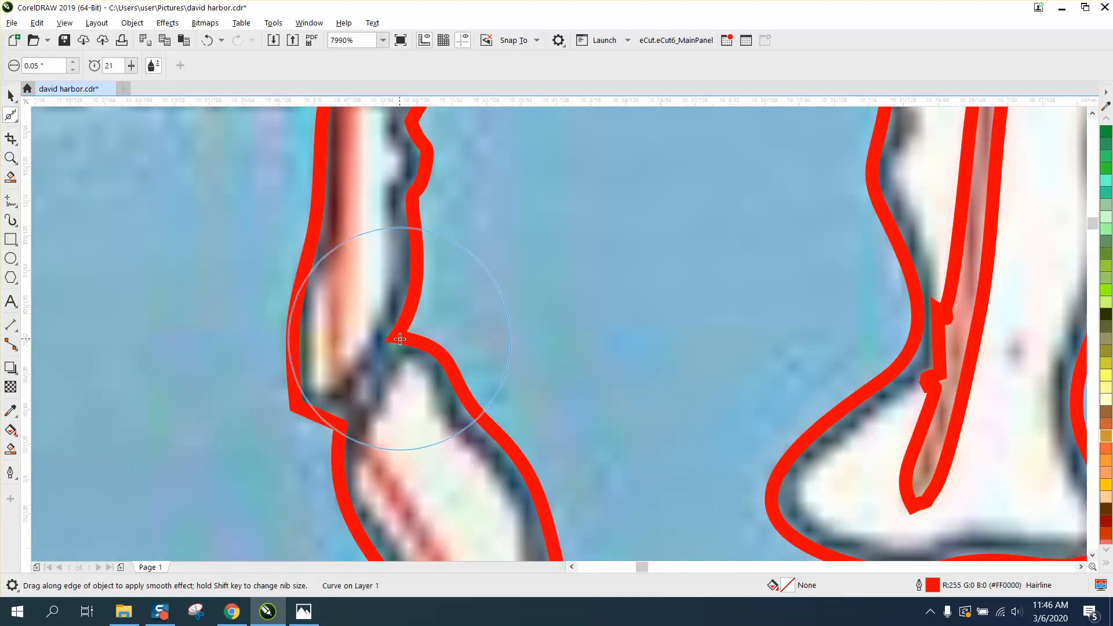
mouse_move(399, 339)
left_mouse_down()
mouse_move(316, 422)
mouse_move(299, 411)
mouse_move(345, 432)
mouse_move(403, 343)
mouse_move(405, 307)
left_mouse_up()
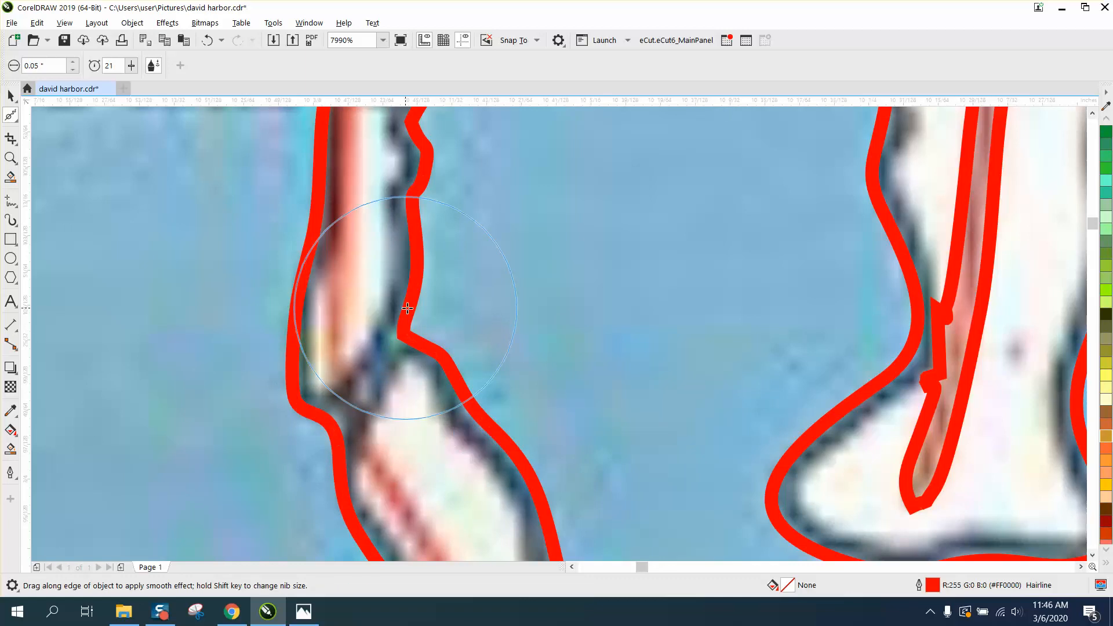
Delete the two stray nodes forming the spike in the coastline beside the Punta Rassa dot.
scroll(364, 326, "down", 4)
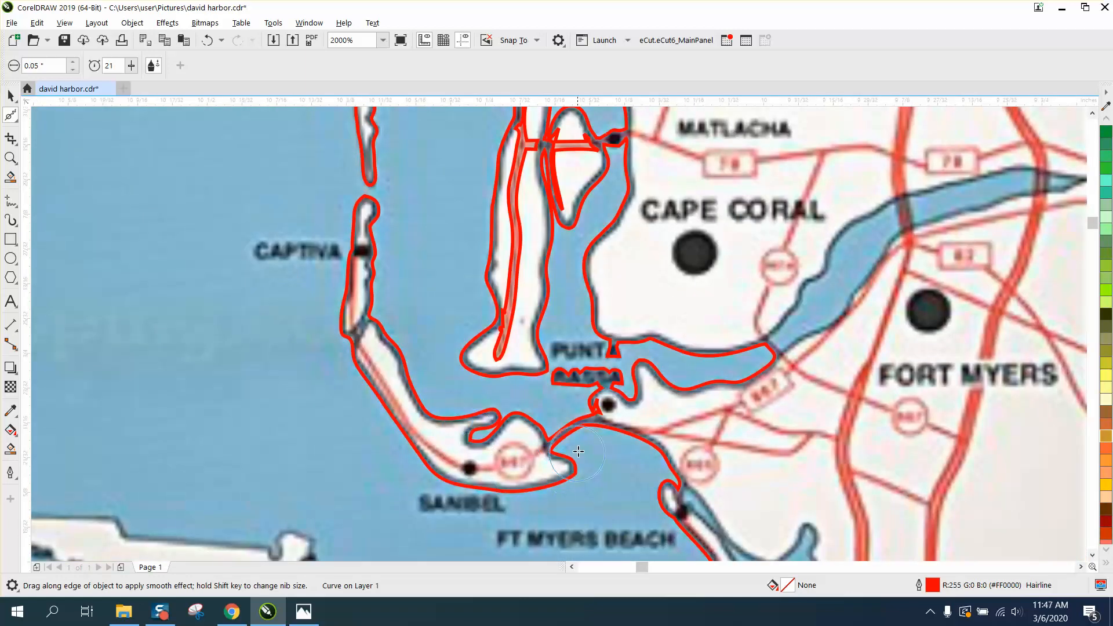
left_click(11, 158)
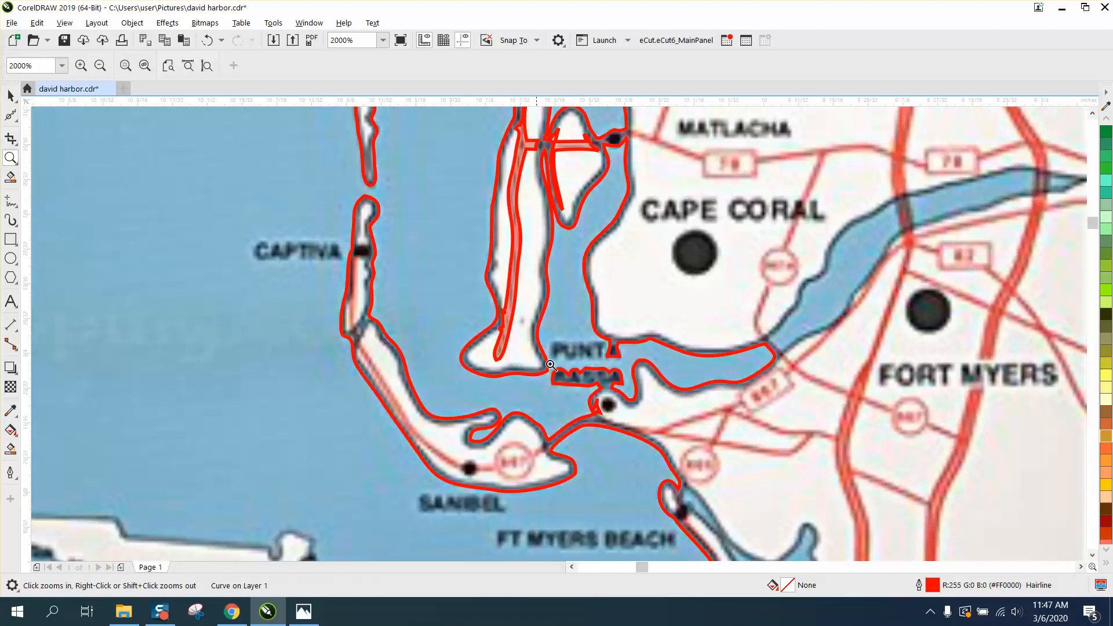
left_click_drag(572, 378, 690, 458)
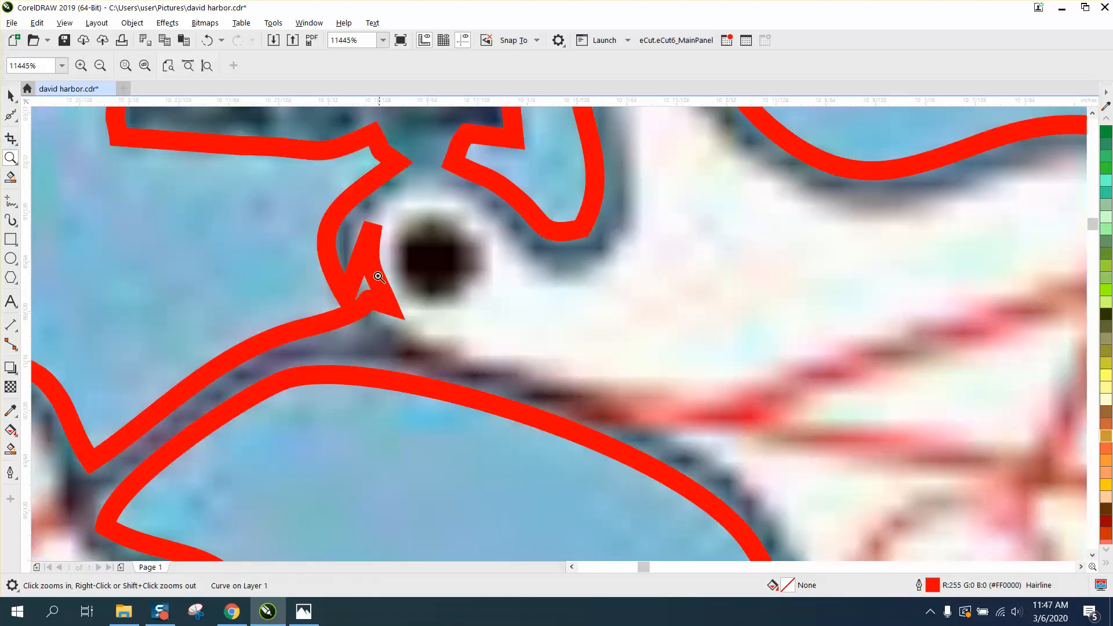
left_click(15, 120)
left_click(47, 120)
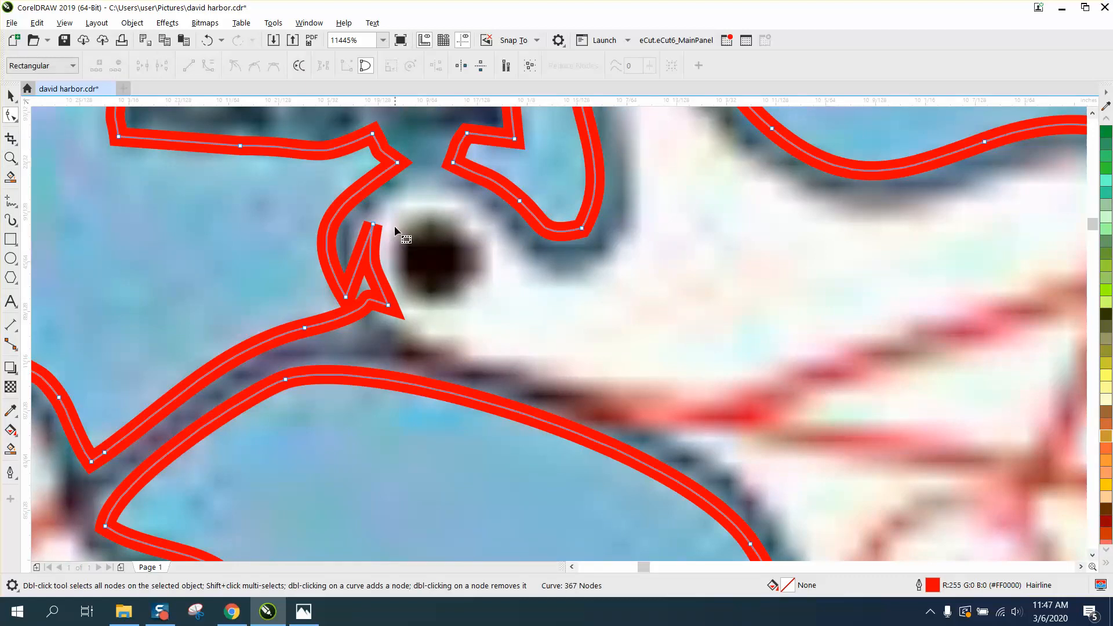
left_click_drag(399, 208, 367, 328)
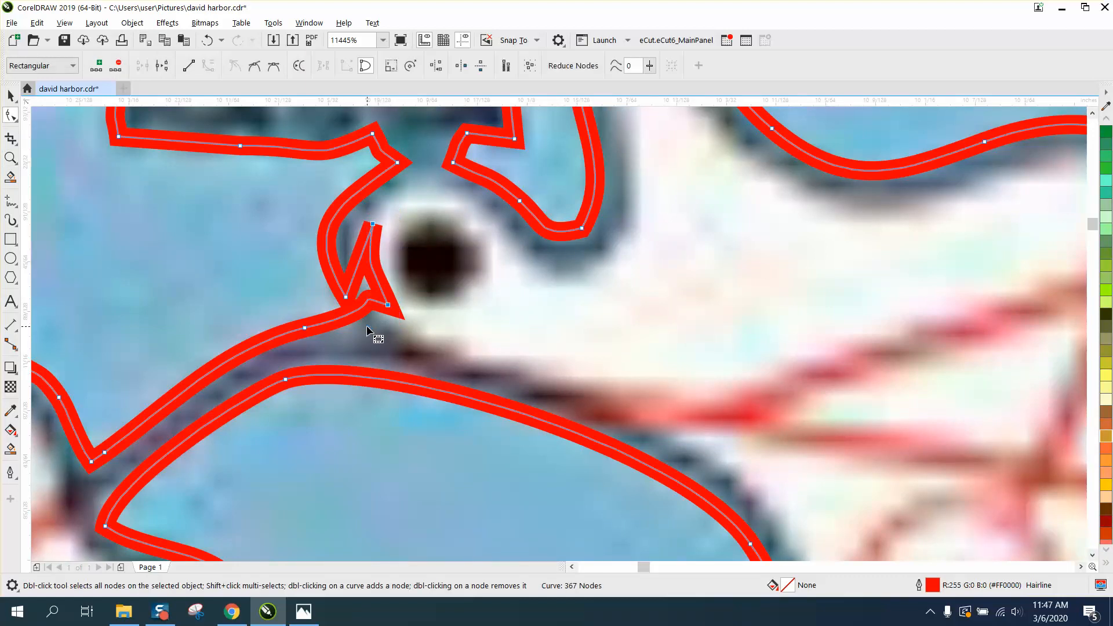
key("Delete")
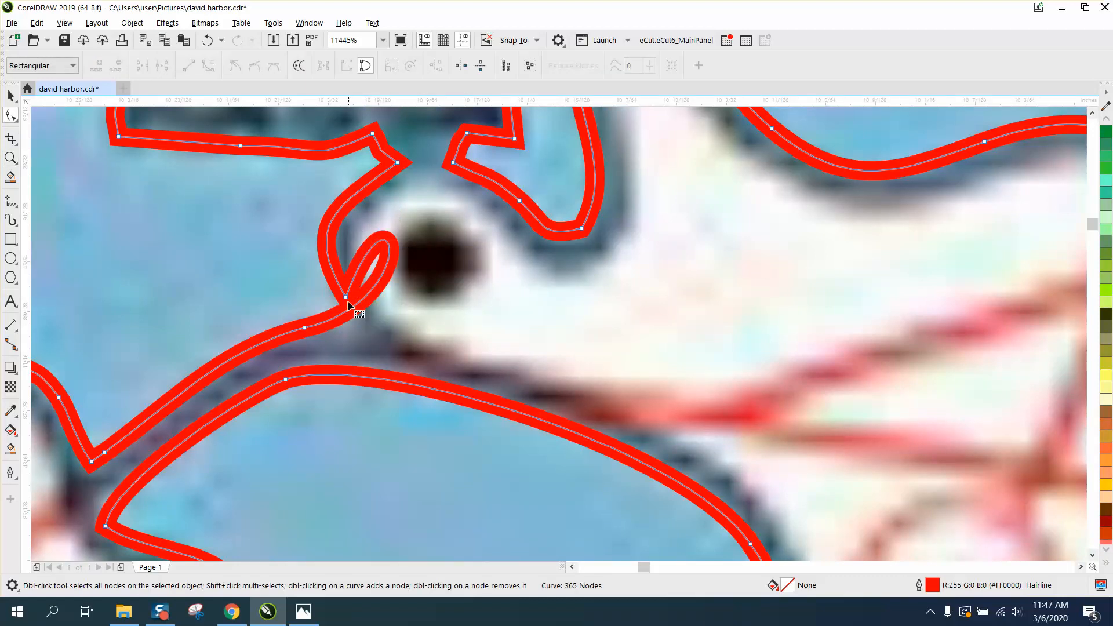
Convert the looping segment southwest of the Punta Rassa dot into a straight line.
left_click_drag(283, 282, 383, 347)
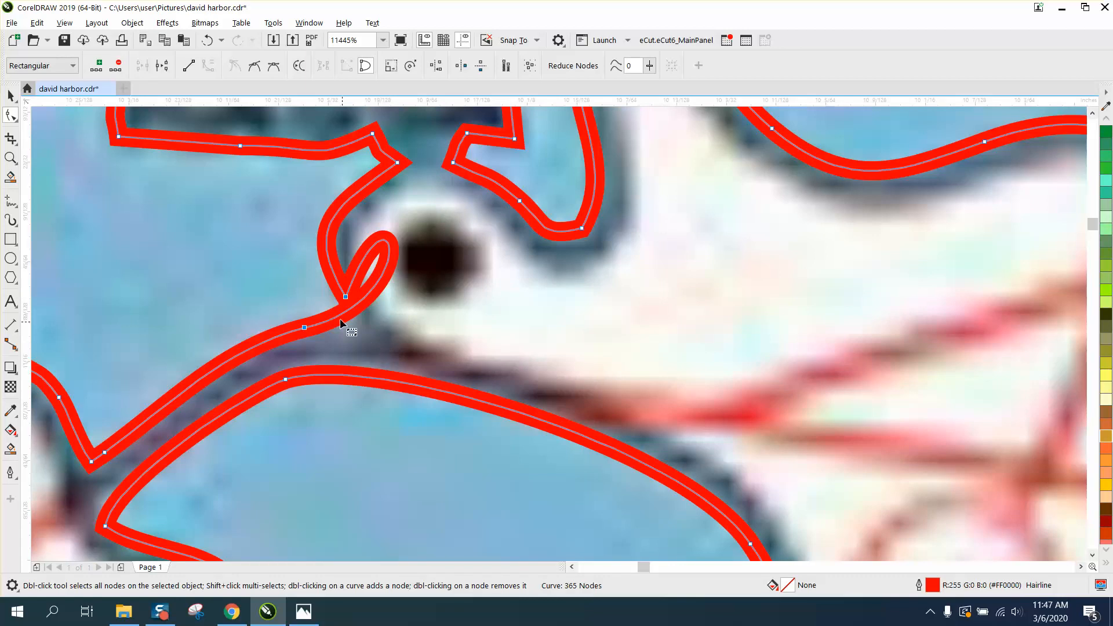
right_click(344, 297)
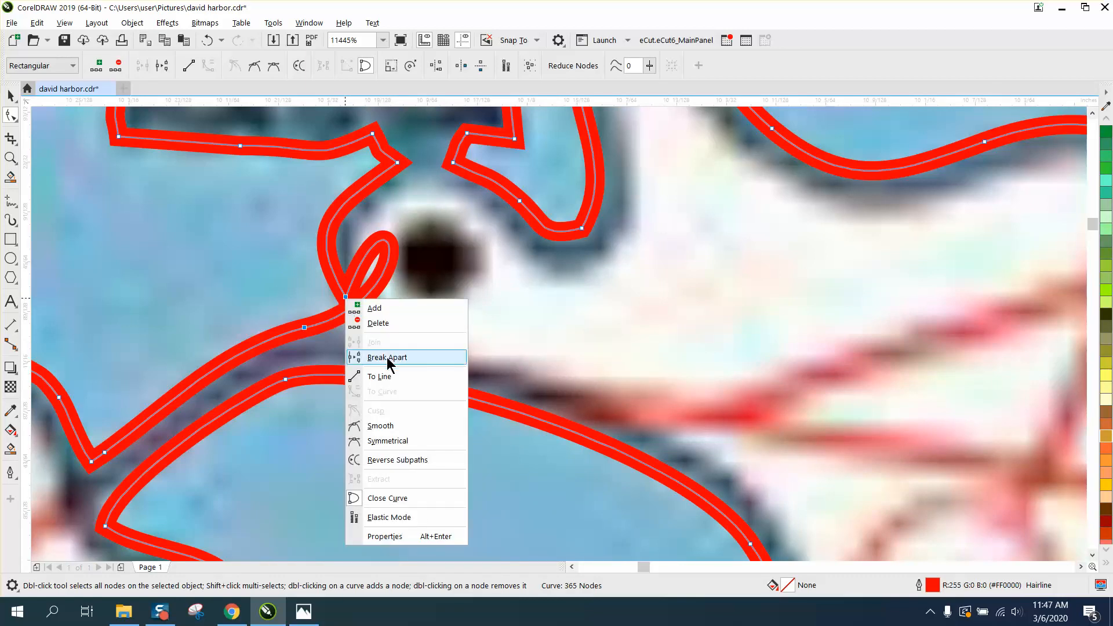
left_click(385, 375)
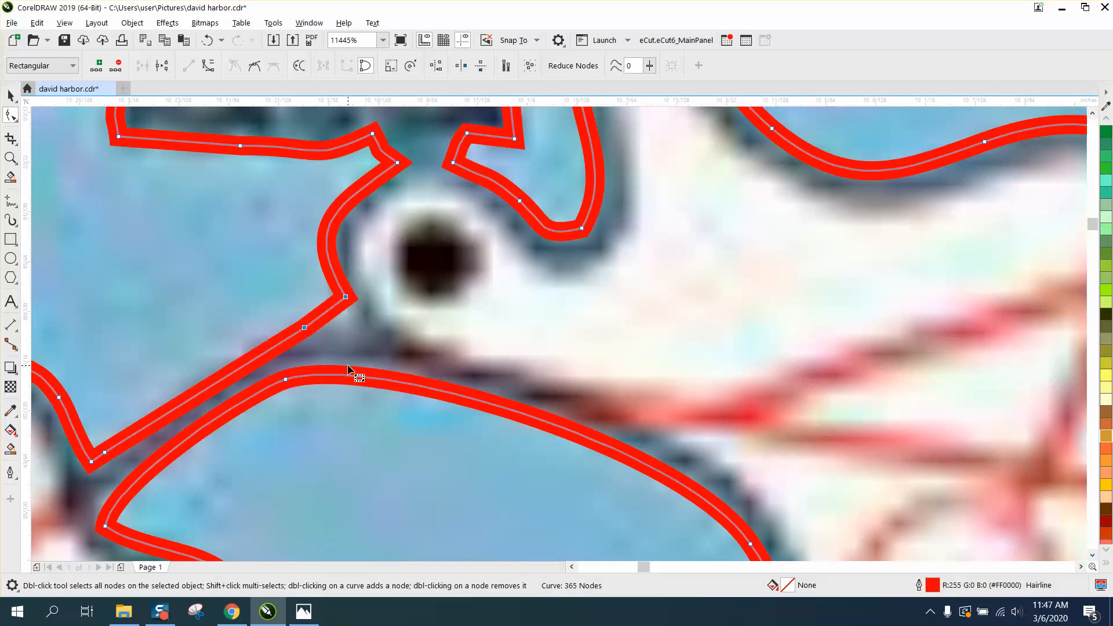
Smooth the corner southwest of the Punta Rassa dot with the Smooth tool, using a 0.05 inch nib.
left_click(12, 122)
left_click(58, 137)
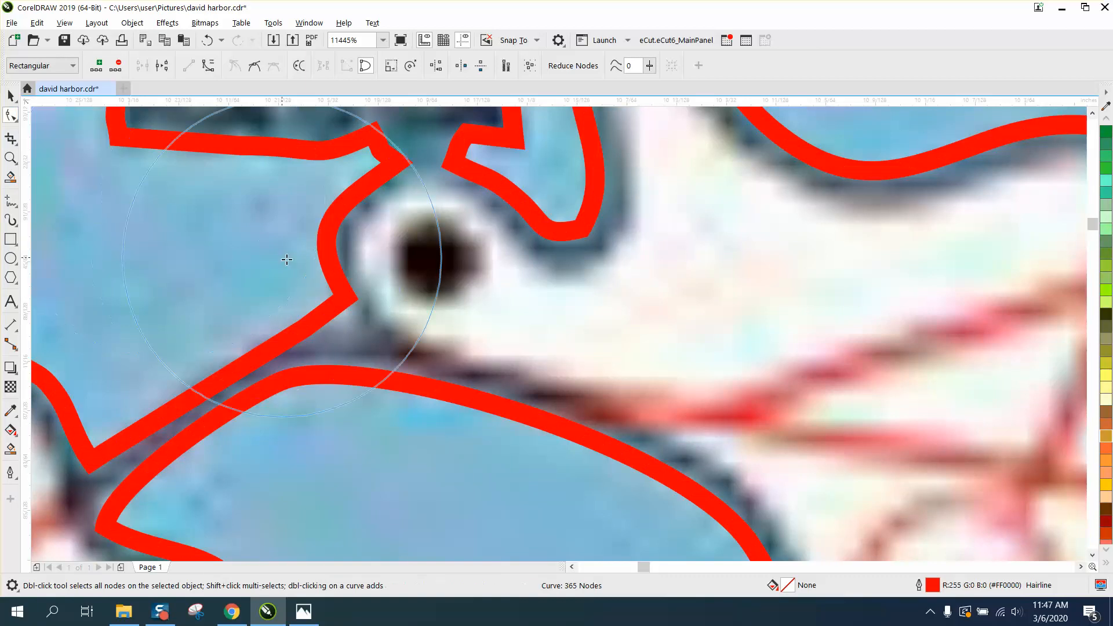
left_click(347, 298)
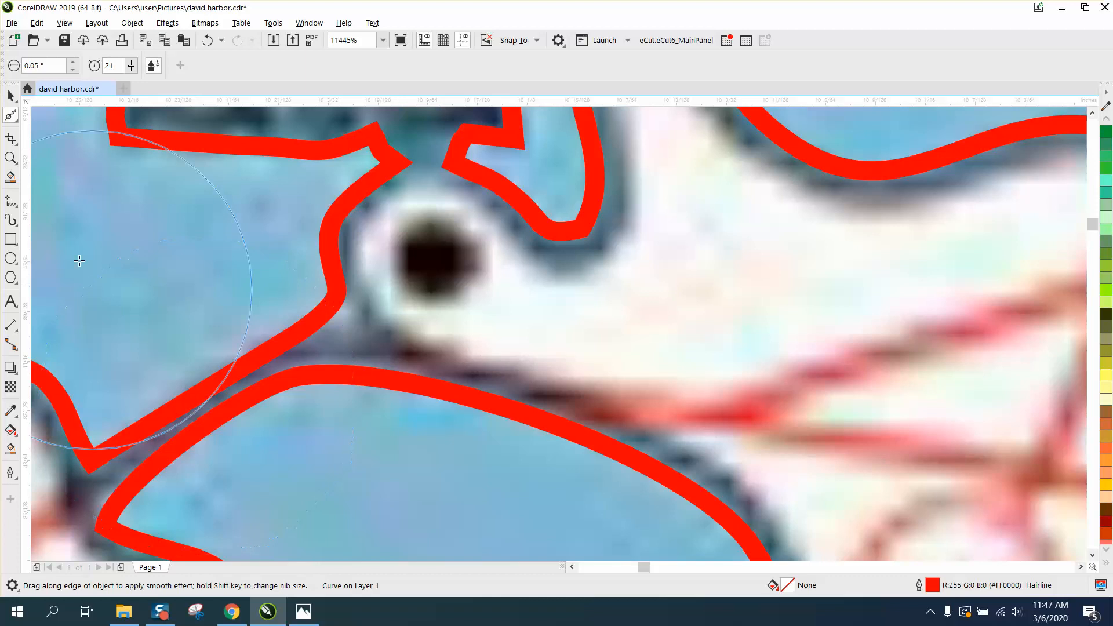
Set the Smooth tool's nib to 0.01 inch and round the remaining sharp corners around the Punta Rassa coastline and causeway.
left_click(11, 114)
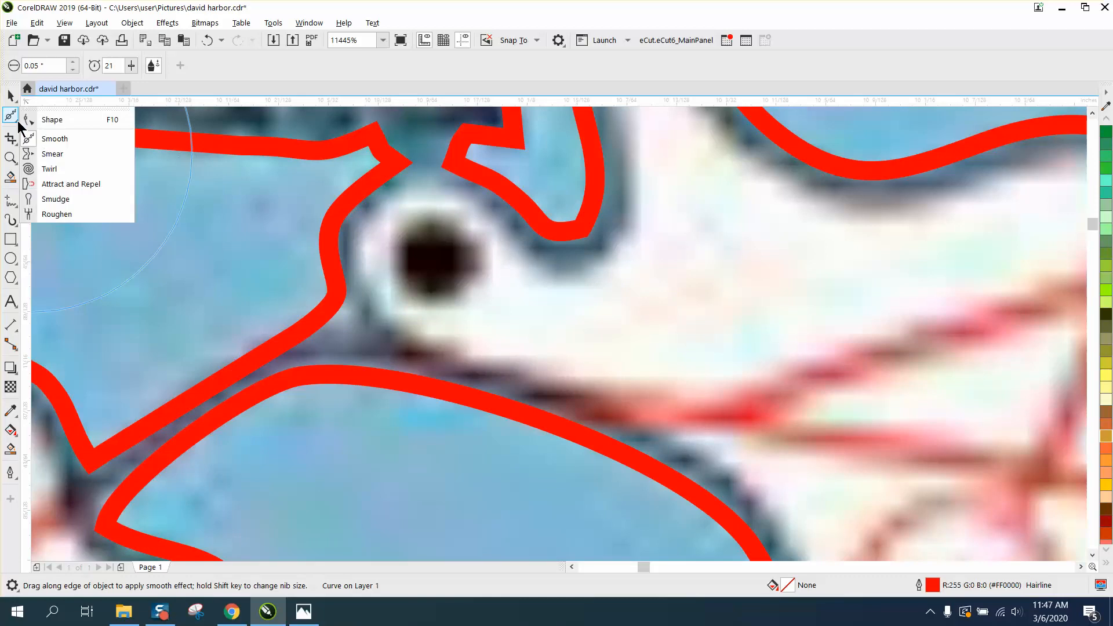
left_click(49, 136)
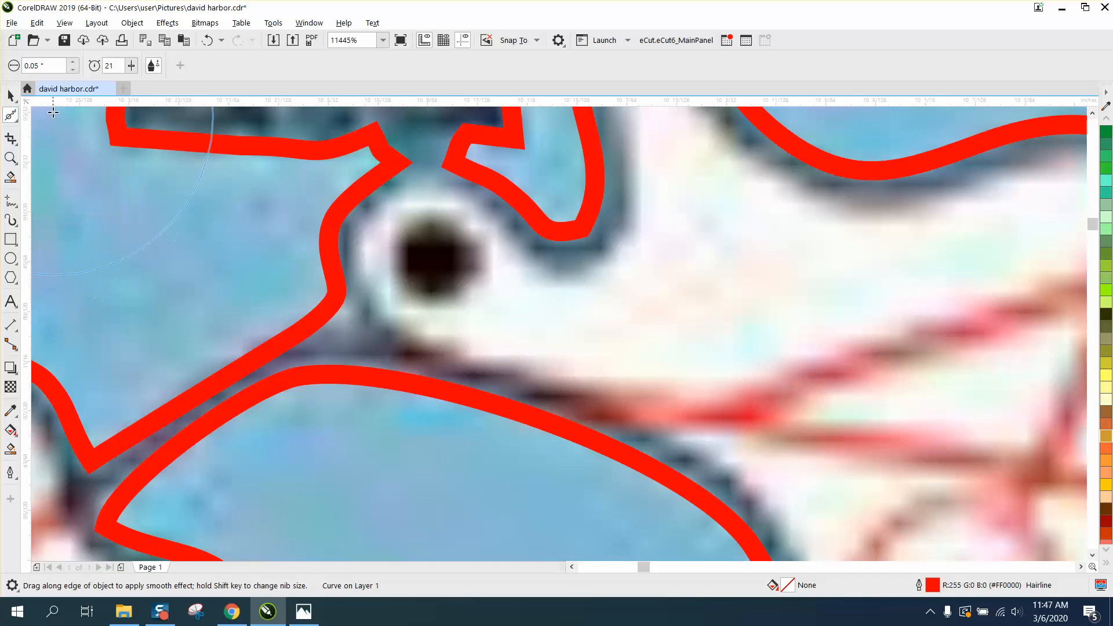
left_click(73, 70)
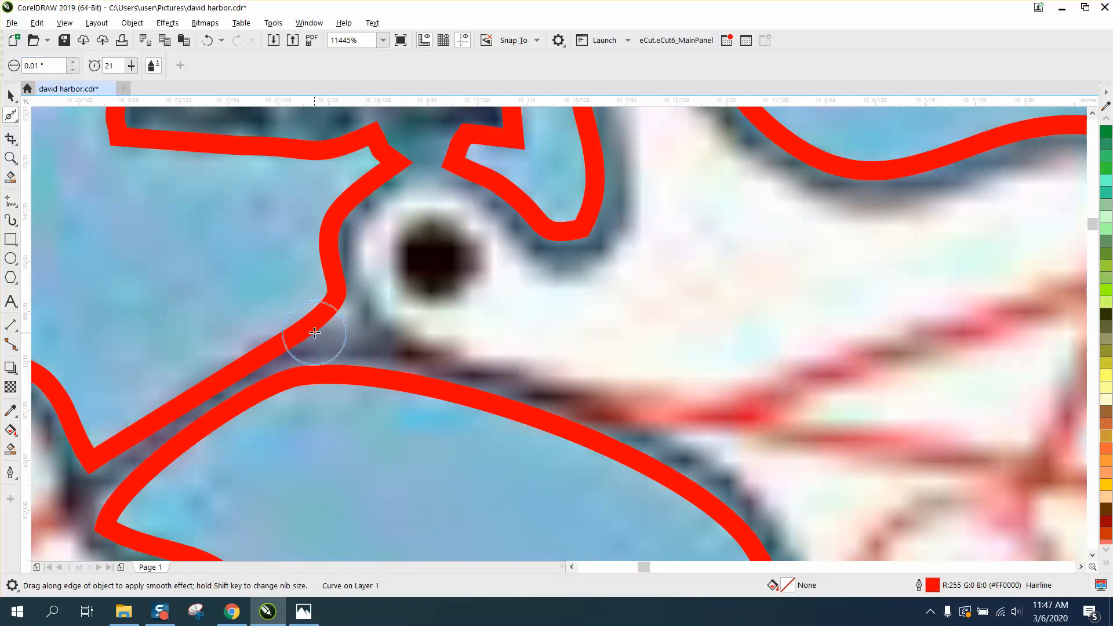
left_click_drag(315, 322, 91, 456)
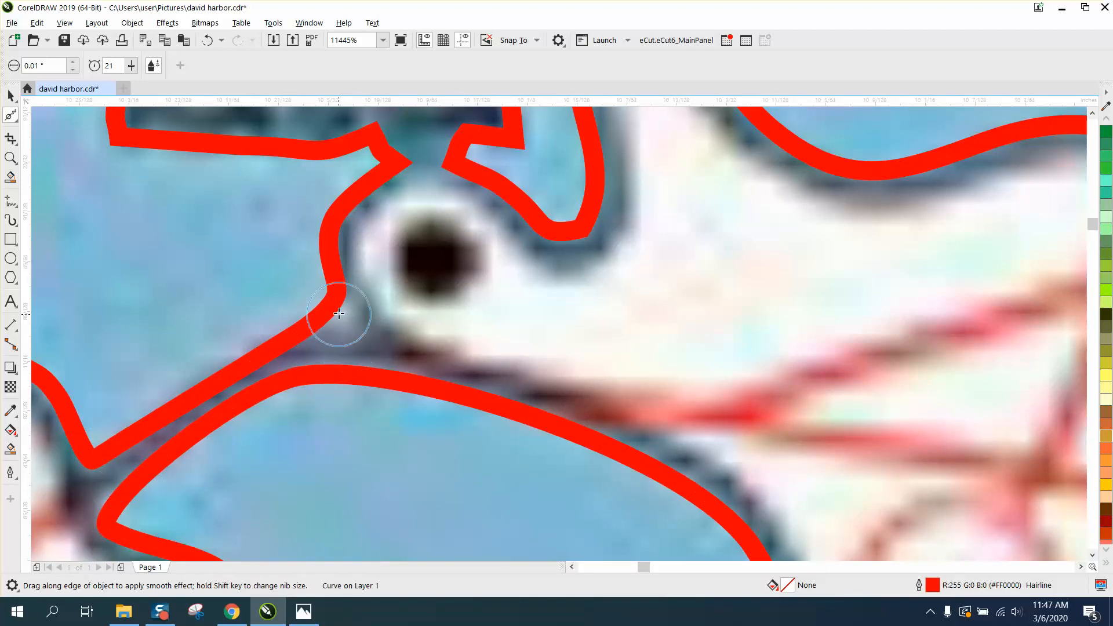
mouse_move(376, 190)
left_mouse_down()
mouse_move(398, 130)
mouse_move(391, 149)
mouse_move(363, 125)
mouse_move(497, 186)
mouse_move(447, 124)
mouse_move(477, 152)
left_mouse_up()
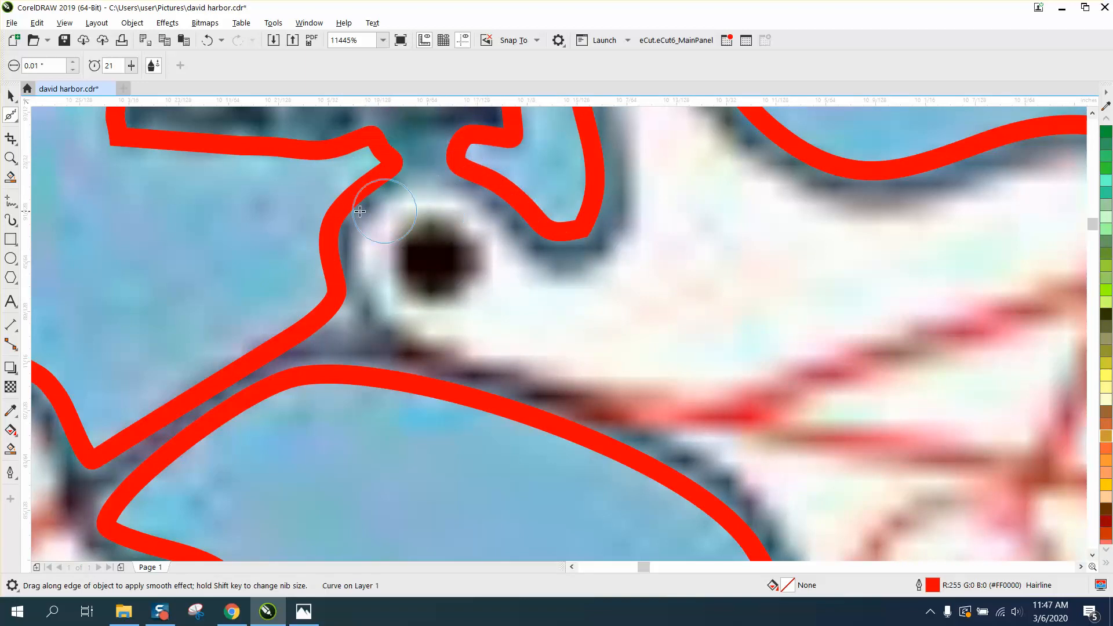
Unlock the coloured Charlotte Harbor map bitmap beneath the traced outline and select it.
scroll(350, 214, "down", 2)
scroll(349, 214, "down", 3)
scroll(571, 406, "down", 1)
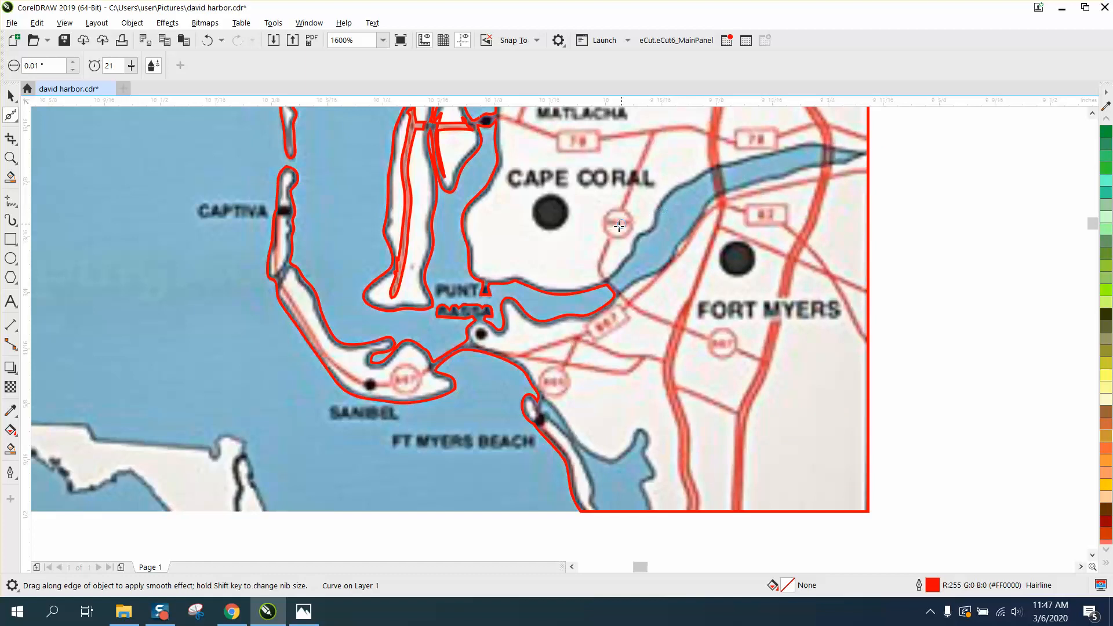
scroll(620, 226, "down", 3)
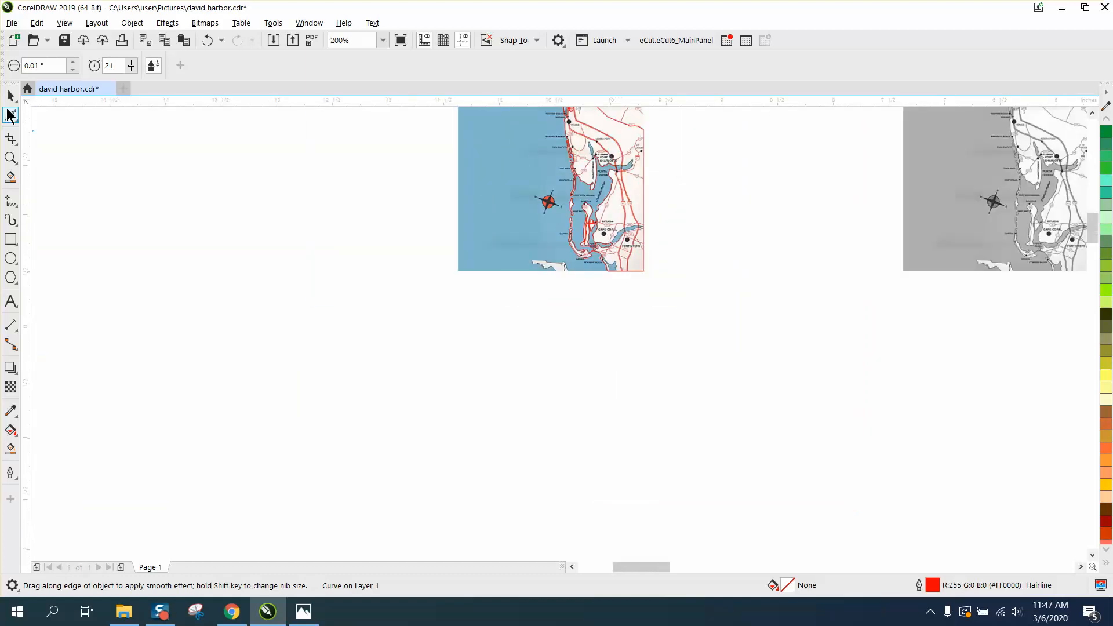
left_click(10, 98)
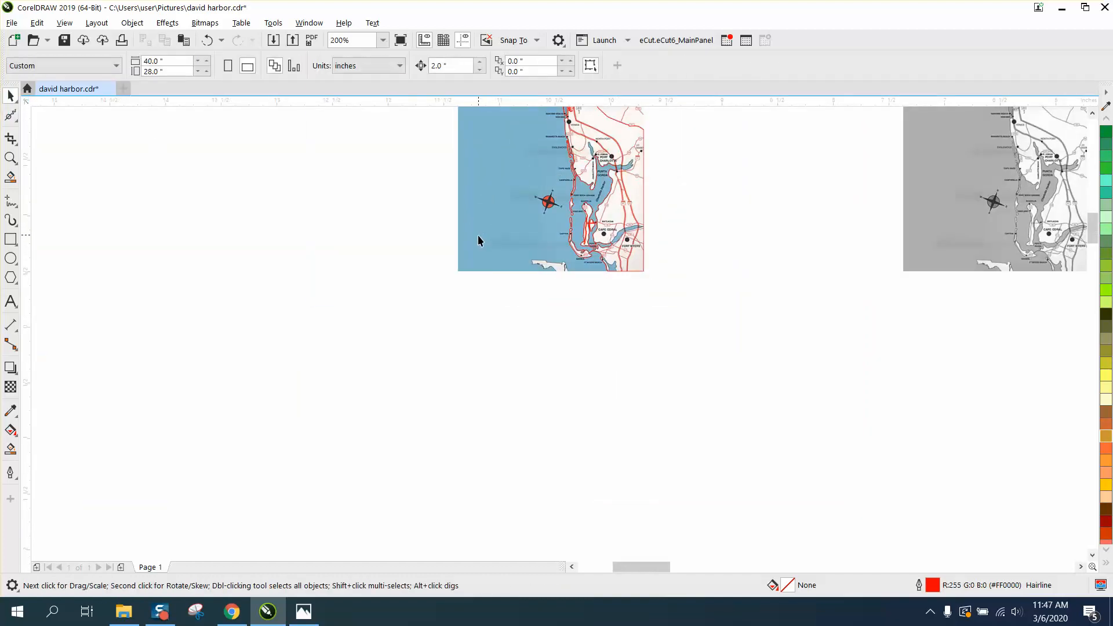
scroll(467, 265, "down", 2)
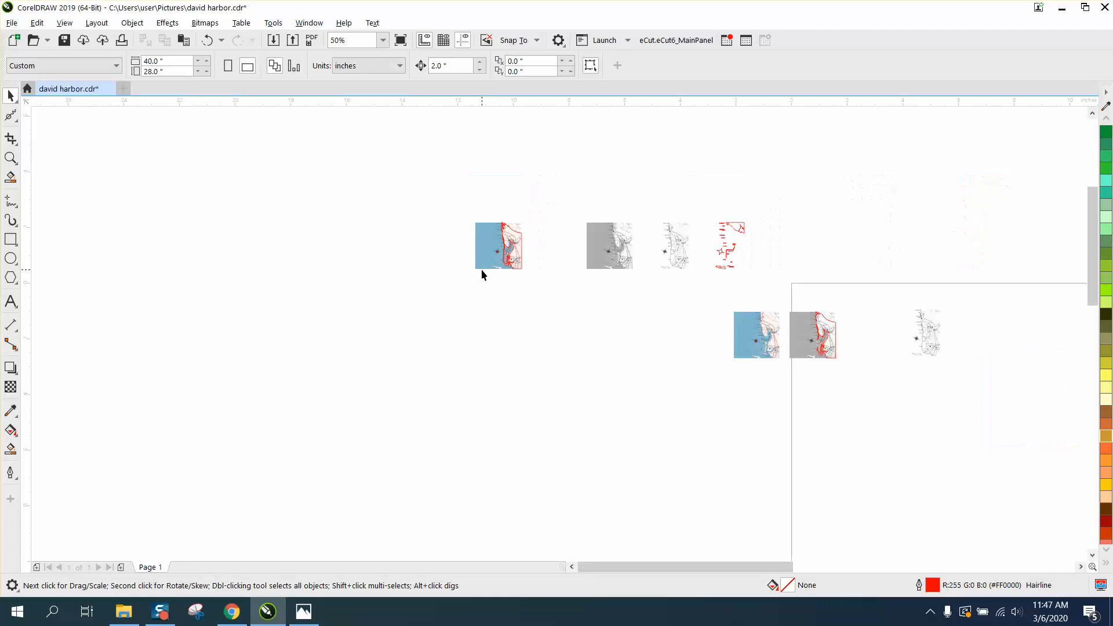
left_click_drag(481, 213, 609, 340)
key("space")
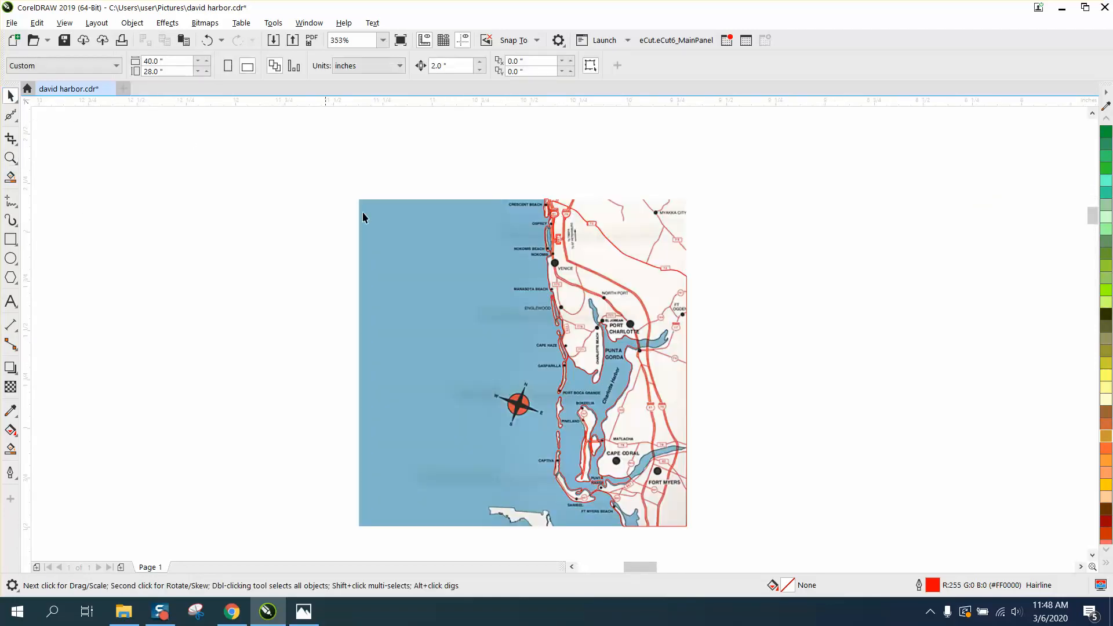
left_click(133, 22)
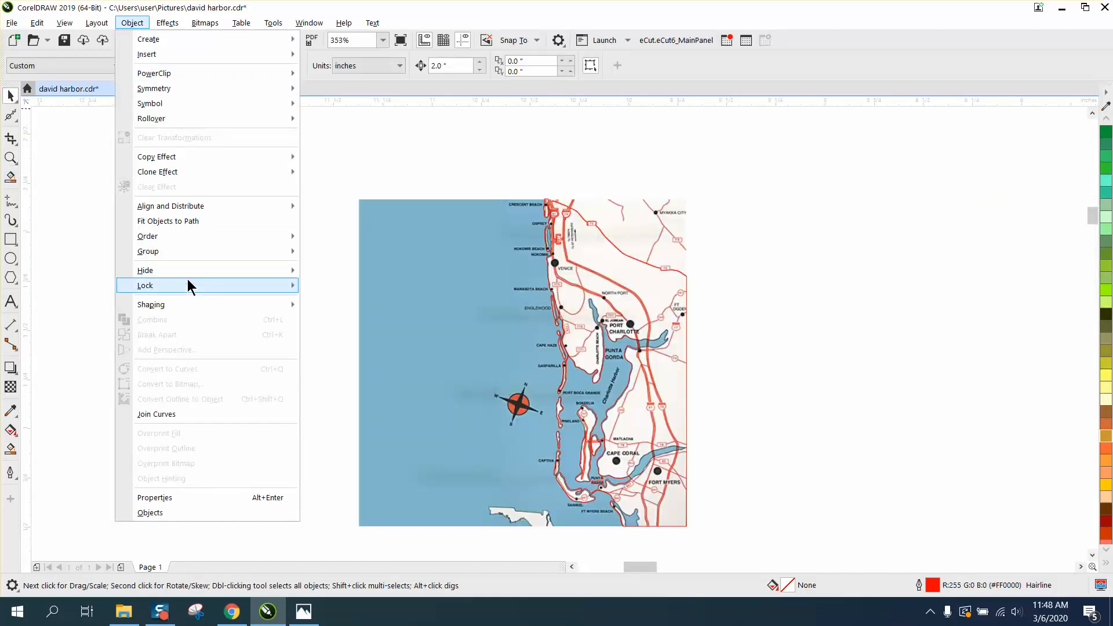
mouse_move(299, 291)
left_click(321, 314)
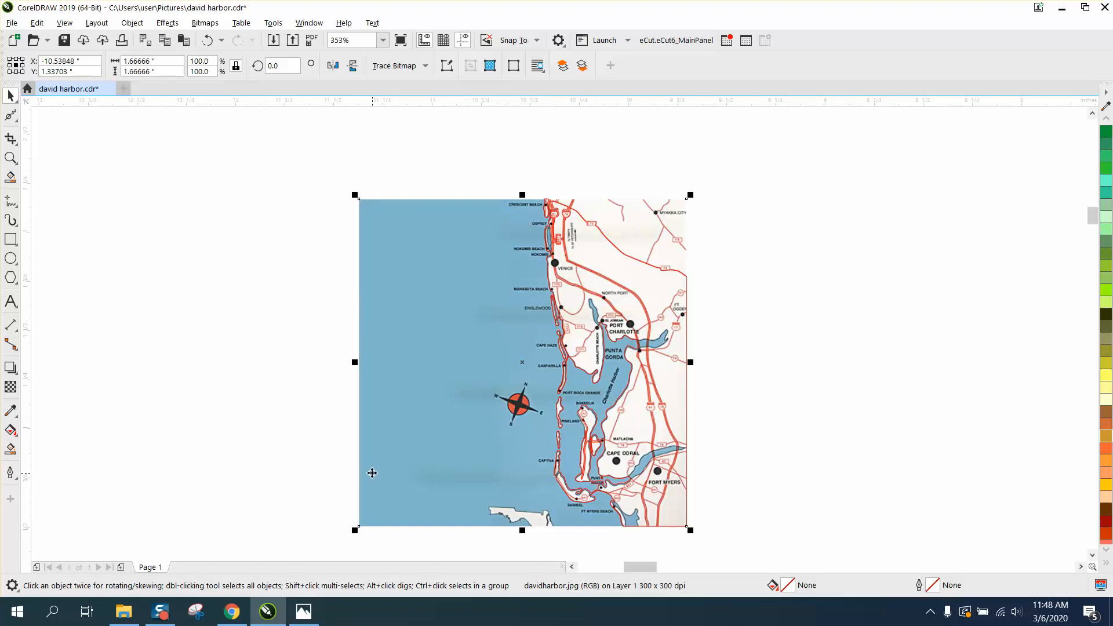
Set the height of the coloured map bitmap to 14 inches with its proportions locked.
scroll(273, 210, "down", 2)
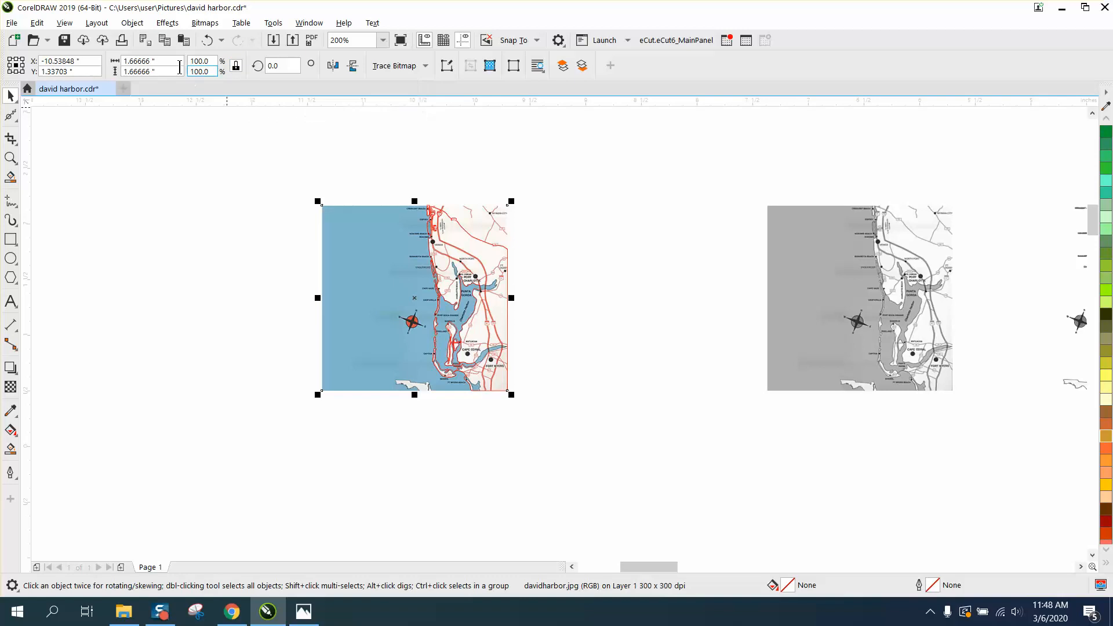
left_click_drag(173, 65, 115, 68)
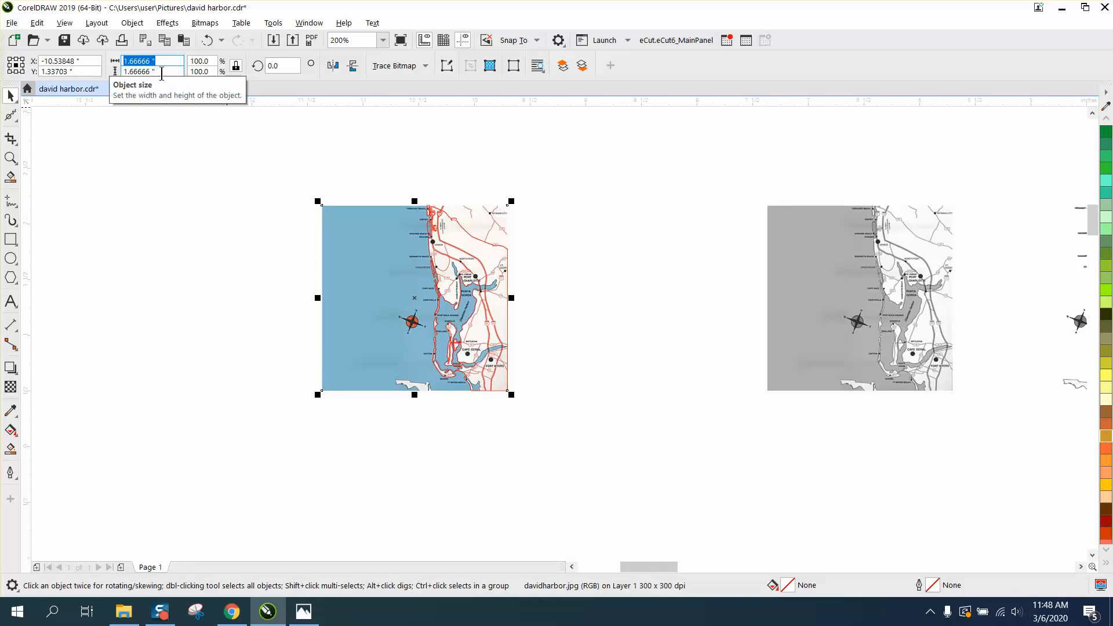
left_click_drag(162, 73, 90, 75)
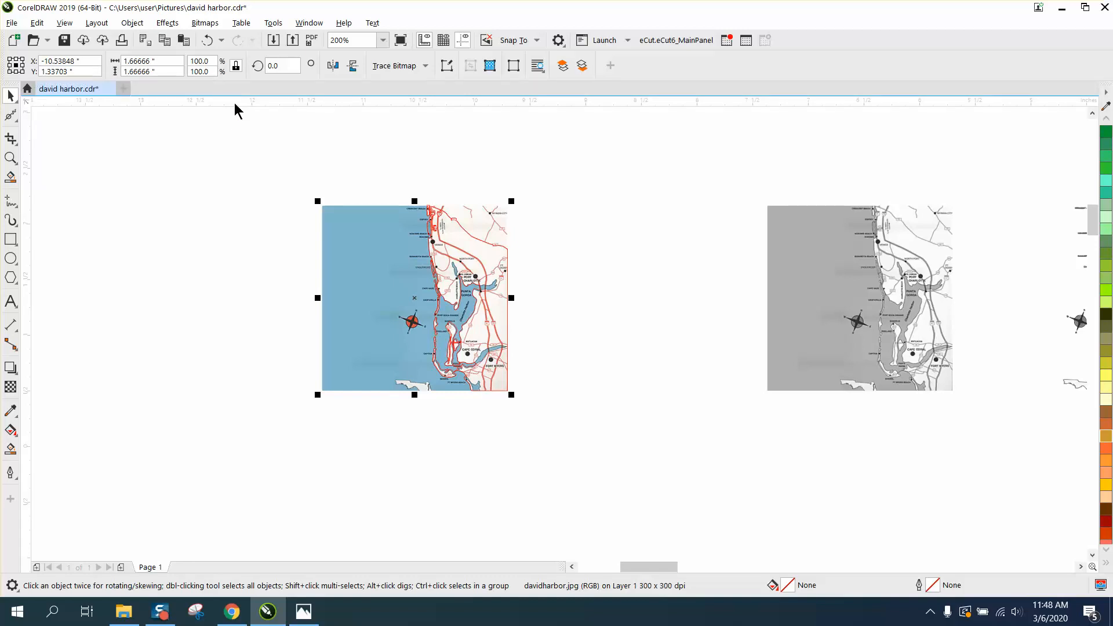
left_click_drag(174, 72, 97, 72)
type("14")
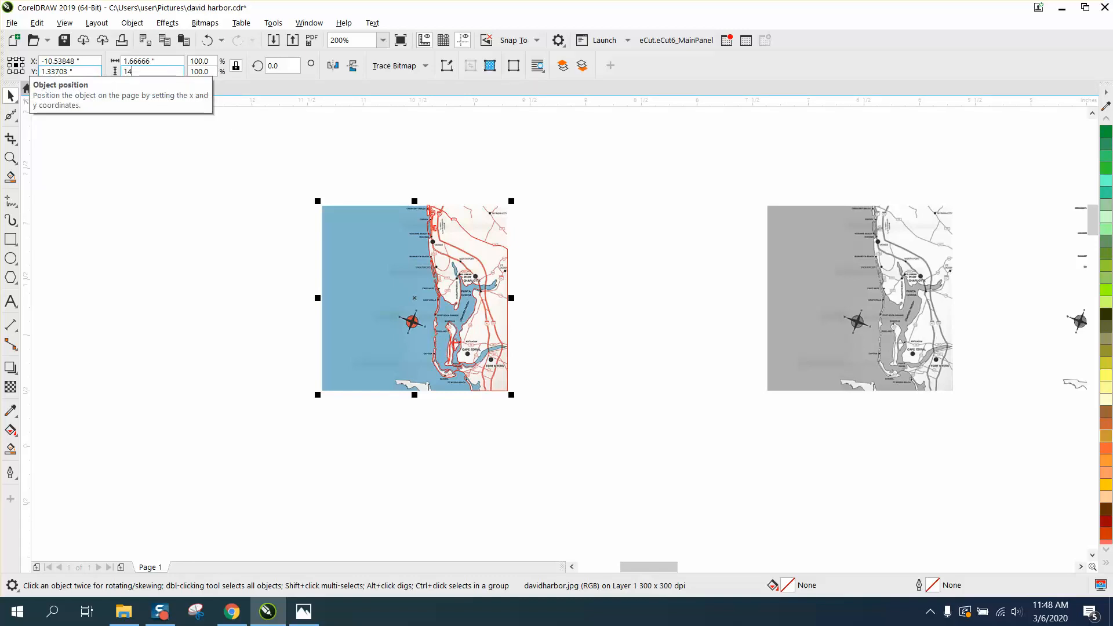
key("Return")
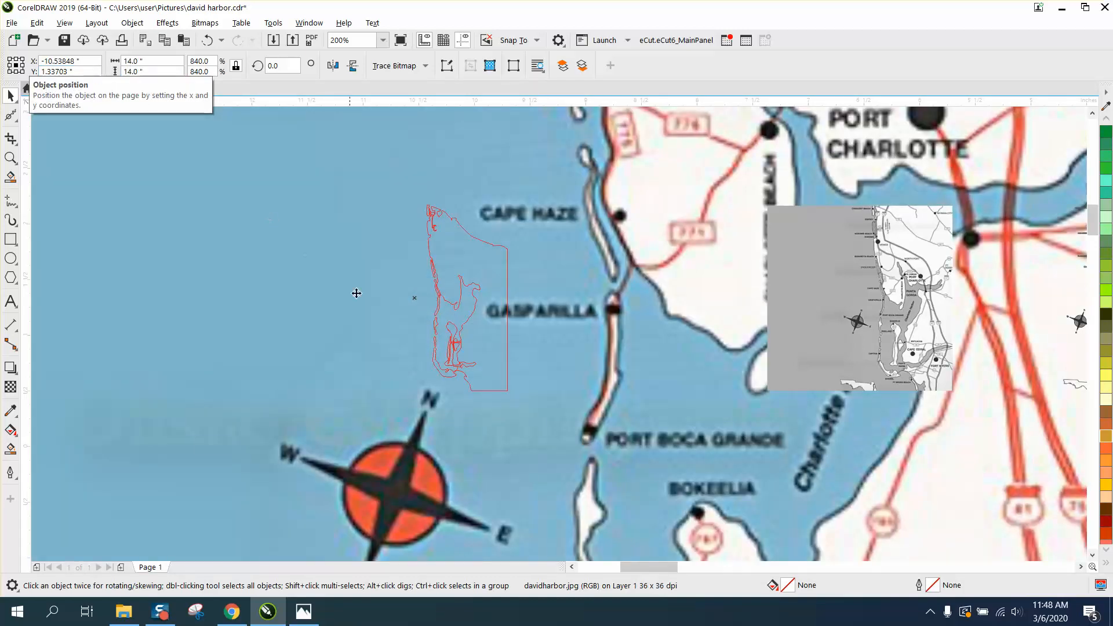
scroll(371, 302, "down", 4)
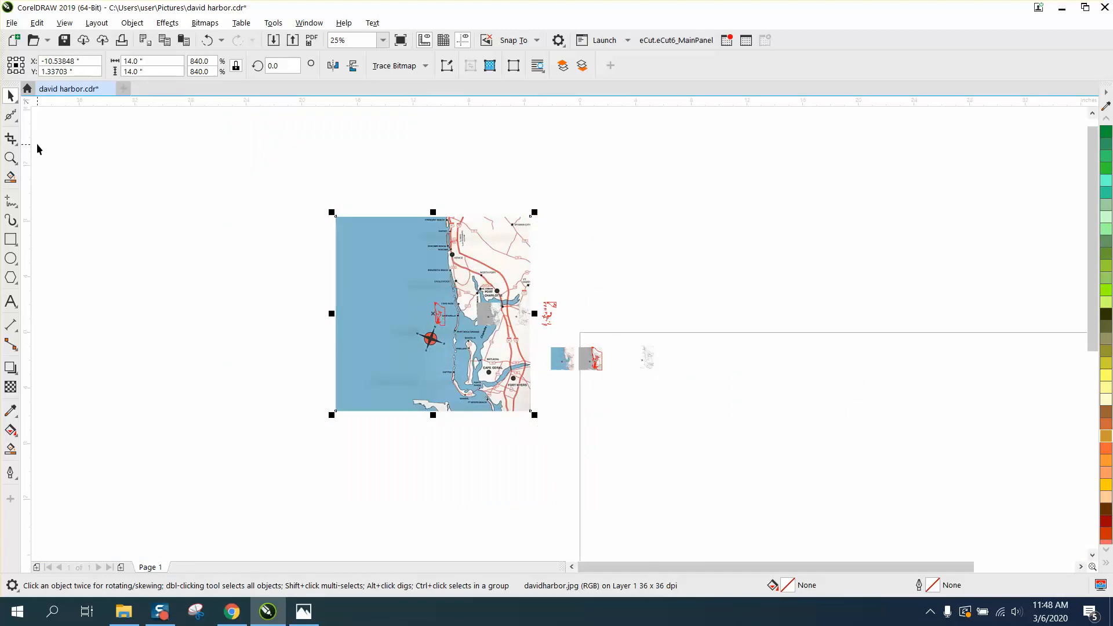
Move the enlarged map bitmap 15 inches to the left, clear of the small traced outline.
left_click(189, 256)
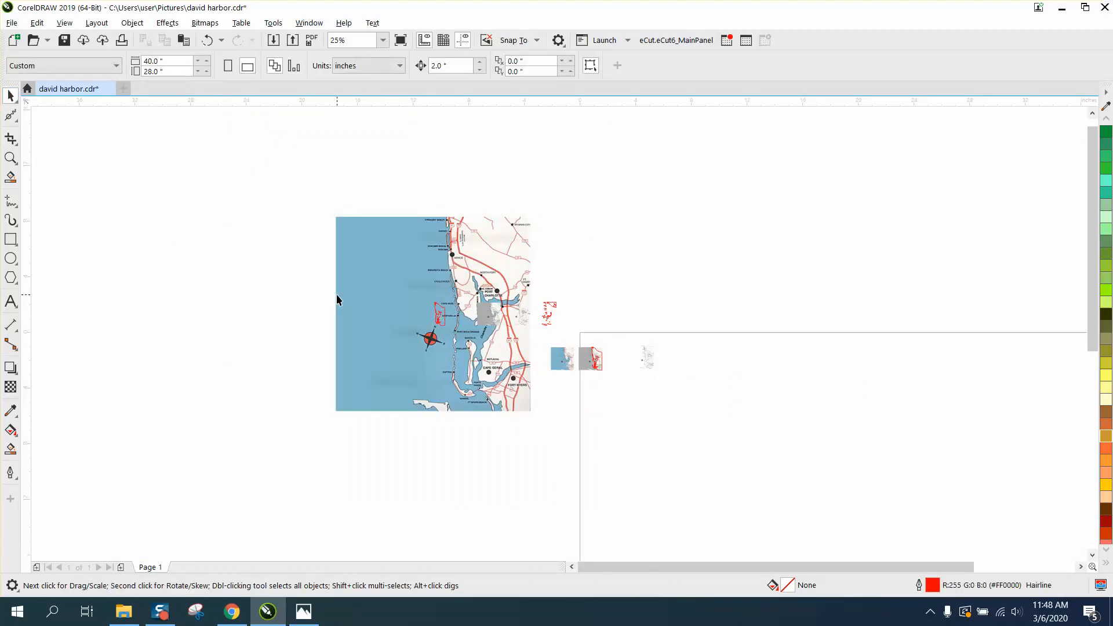
left_click(399, 283)
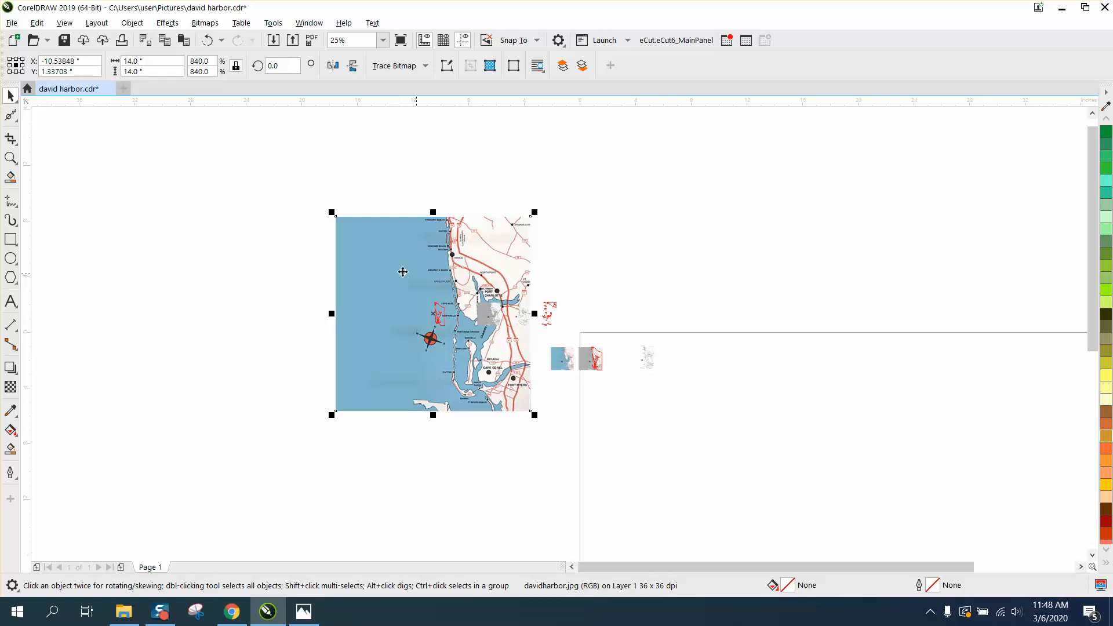
left_click(274, 252)
double_click(444, 65)
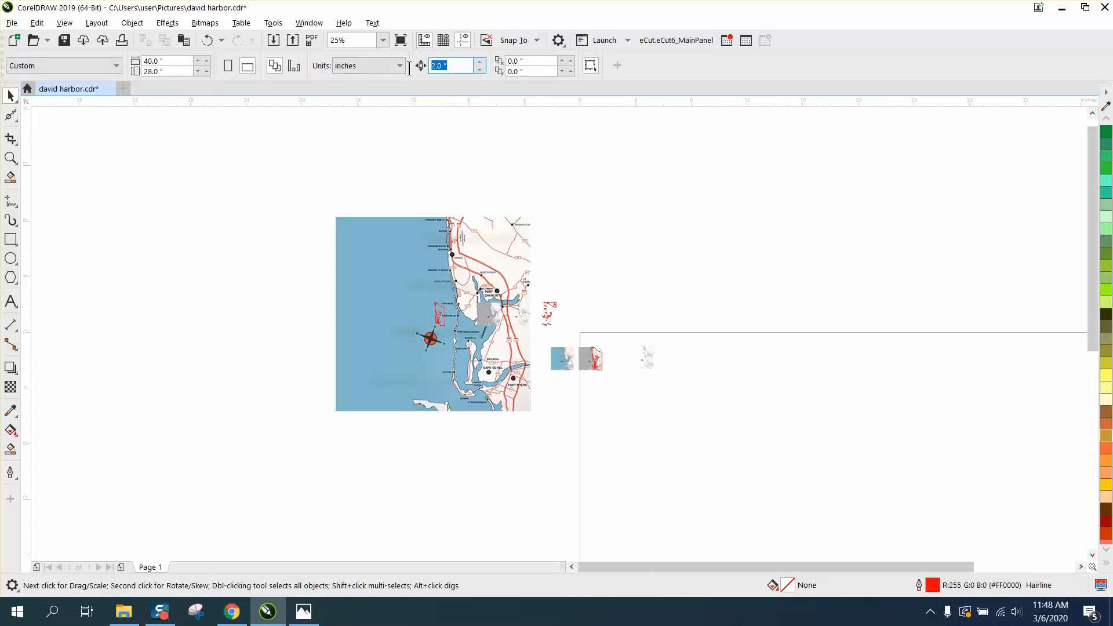
left_click(409, 240)
key("Left")
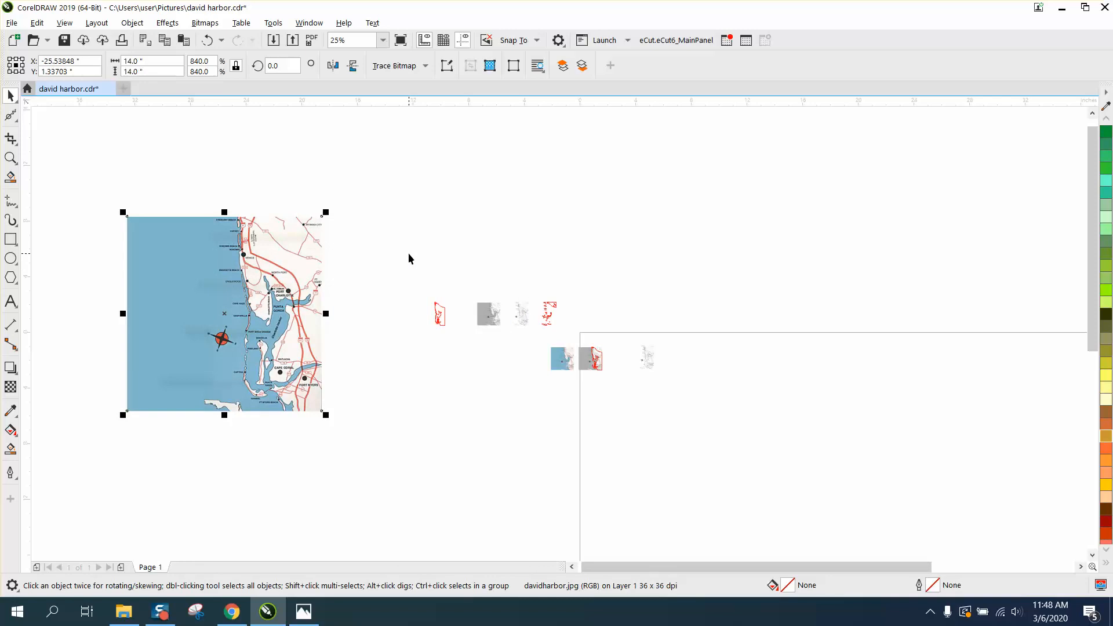
Undo the move and the enlargement of the coloured map bitmap.
left_click_drag(408, 259, 462, 351)
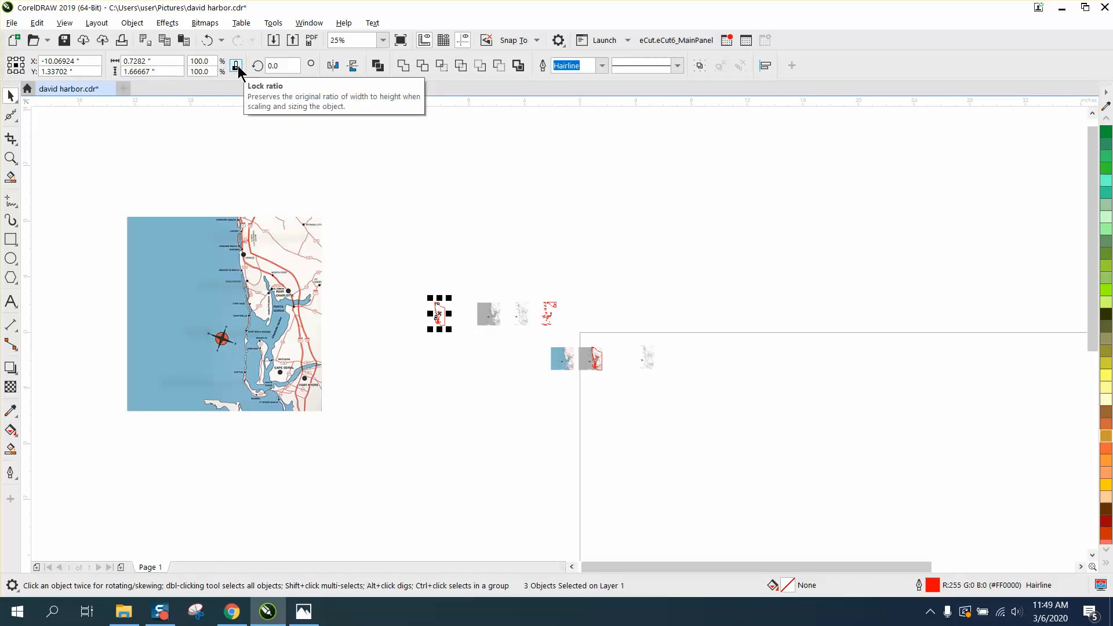
left_click(145, 71)
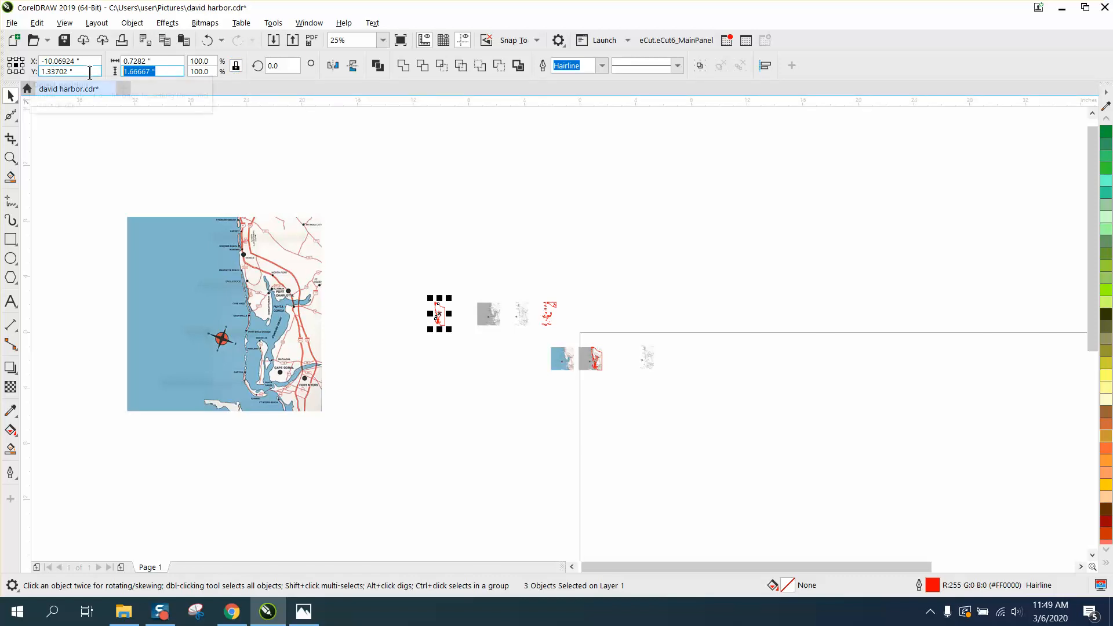
left_click(212, 40)
left_click(213, 41)
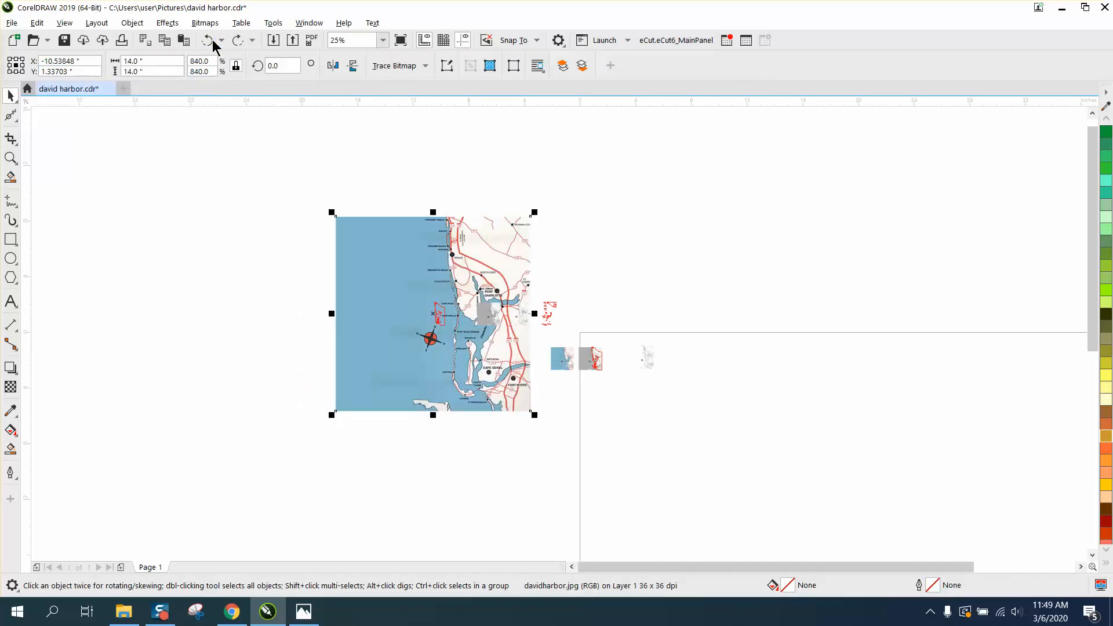
Select the coloured map bitmap together with the traced outlines on it and group them.
left_click_drag(380, 255, 468, 356)
left_click(10, 157)
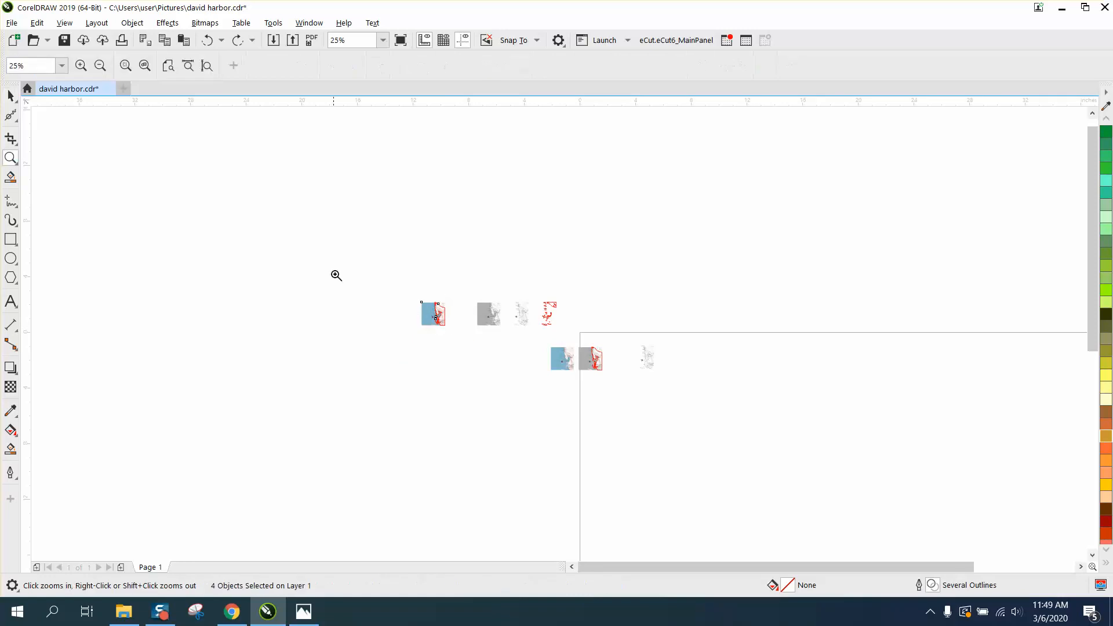
left_click_drag(416, 295, 466, 346)
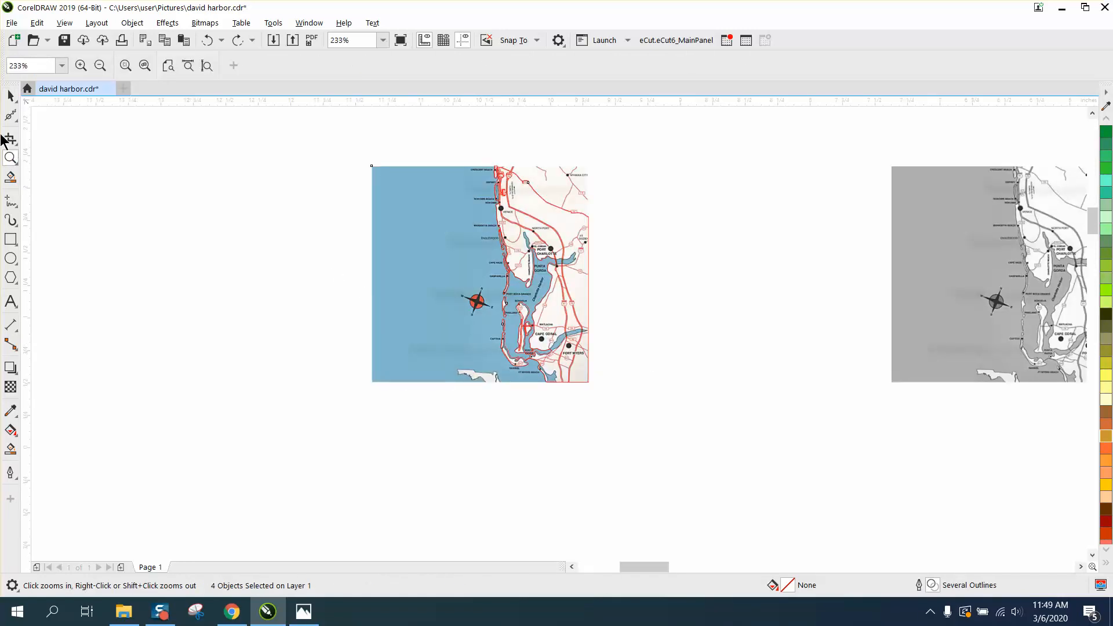
left_click(10, 95)
left_click_drag(648, 401, 648, 401)
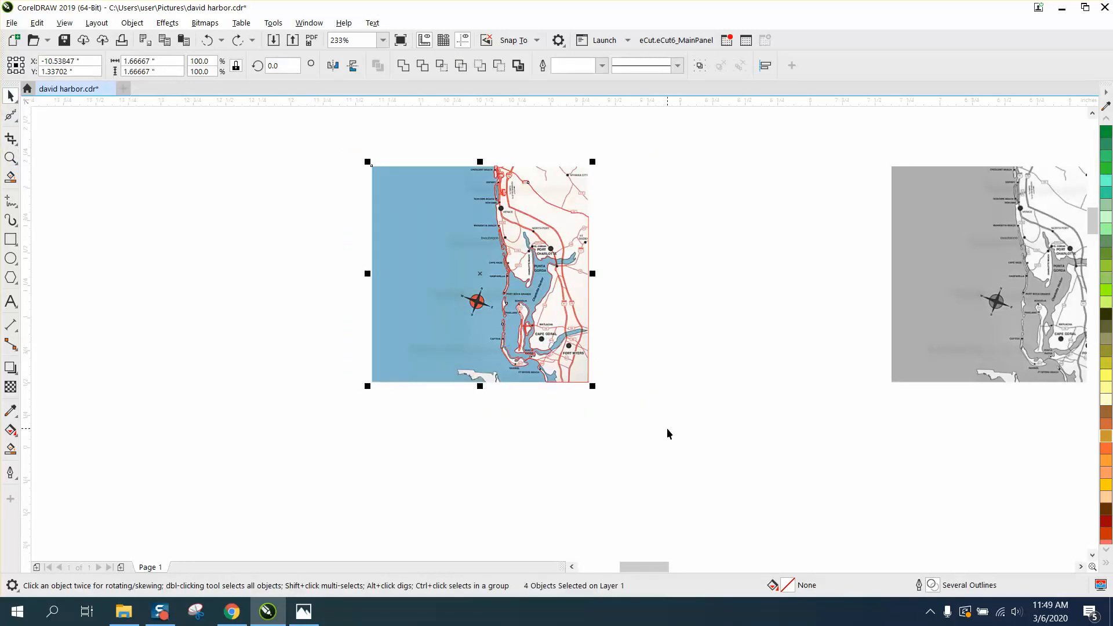
key("ctrl+g")
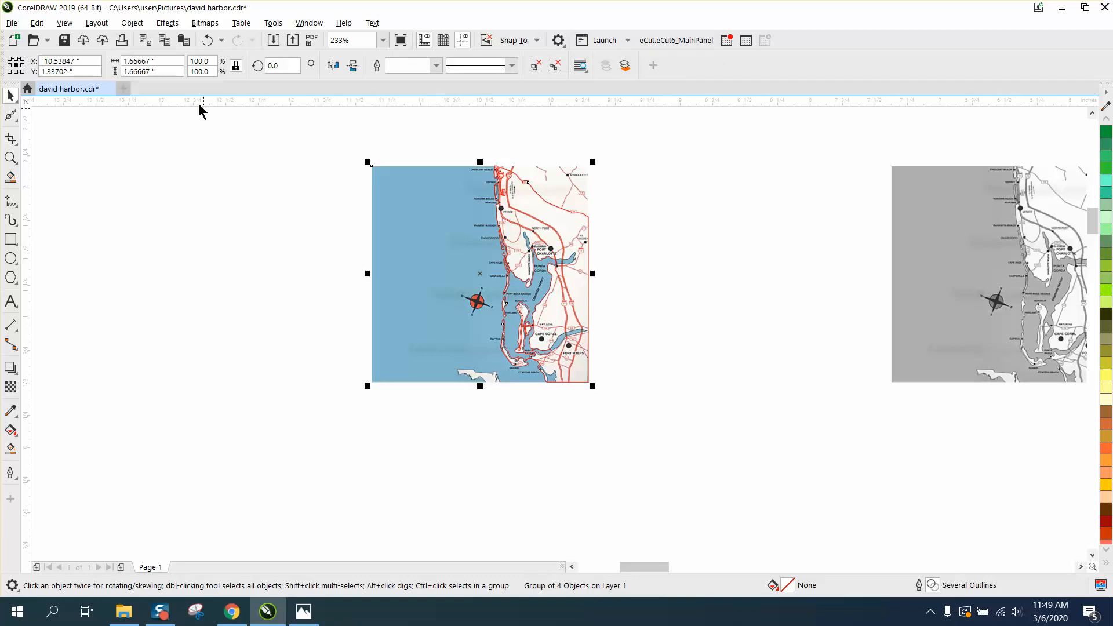
Set the height of the grouped map and outlines to 14 inches with the proportions locked.
left_click_drag(167, 71, 111, 76)
type("14")
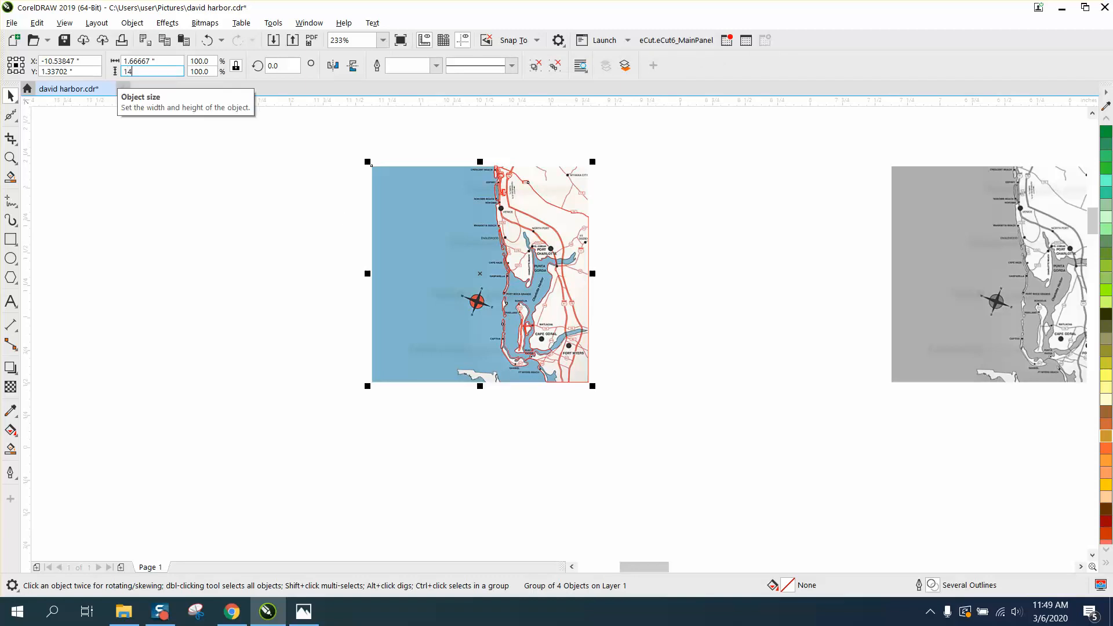
key("Return")
scroll(411, 282, "down", 3)
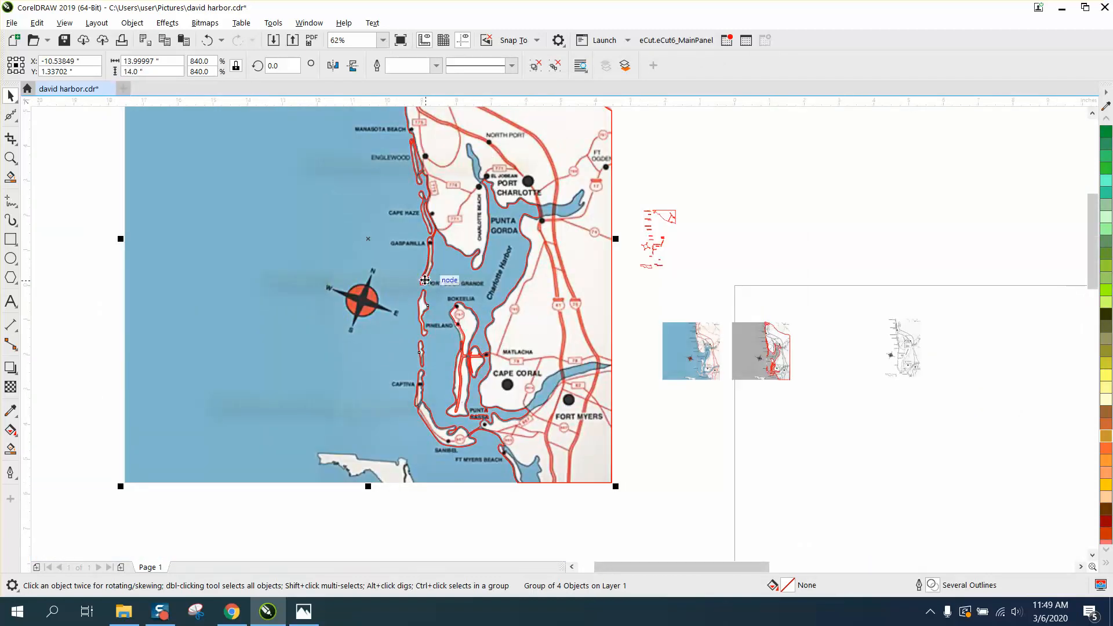
scroll(411, 281, "down", 2)
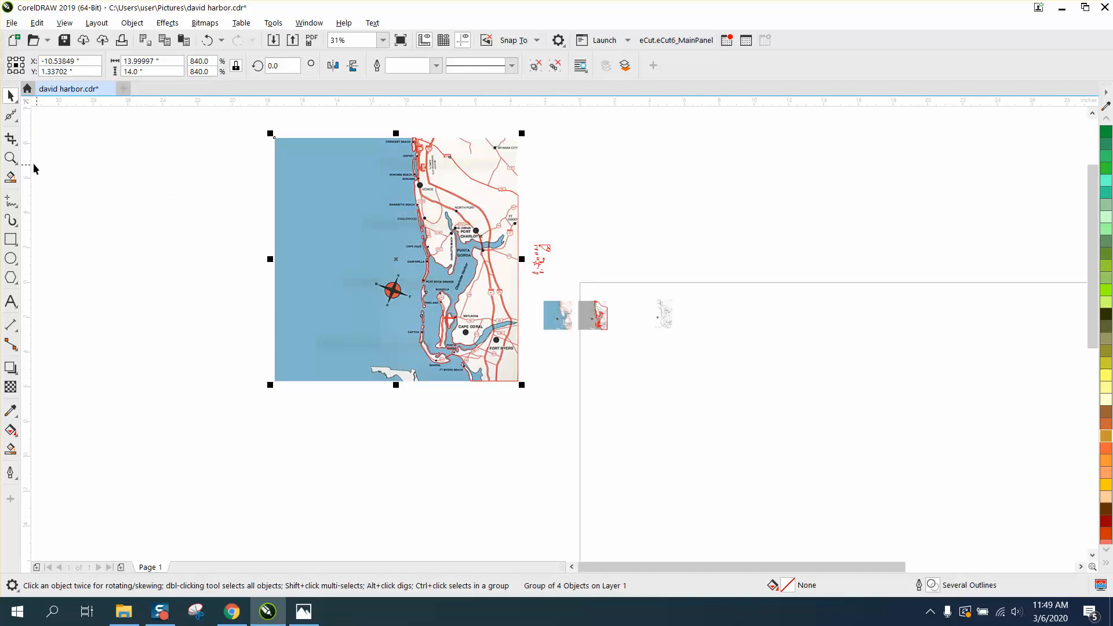
Select the enlarged map group with all objects enclosed around it and centre them on the page.
left_click(10, 158)
left_click_drag(296, 125, 584, 406)
right_click(58, 249)
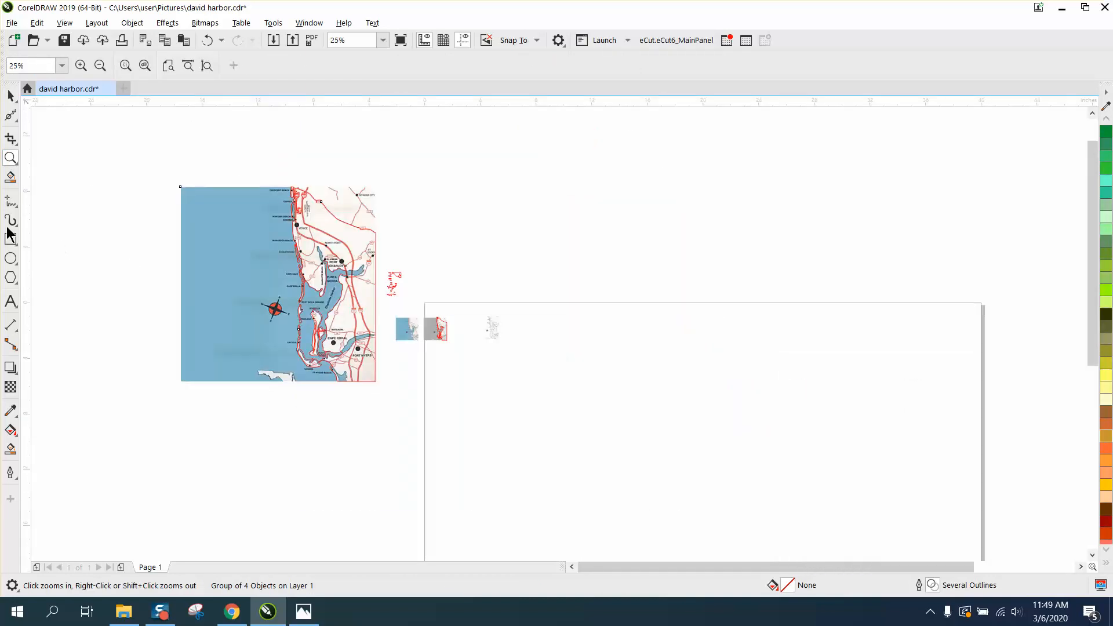
left_click(11, 96)
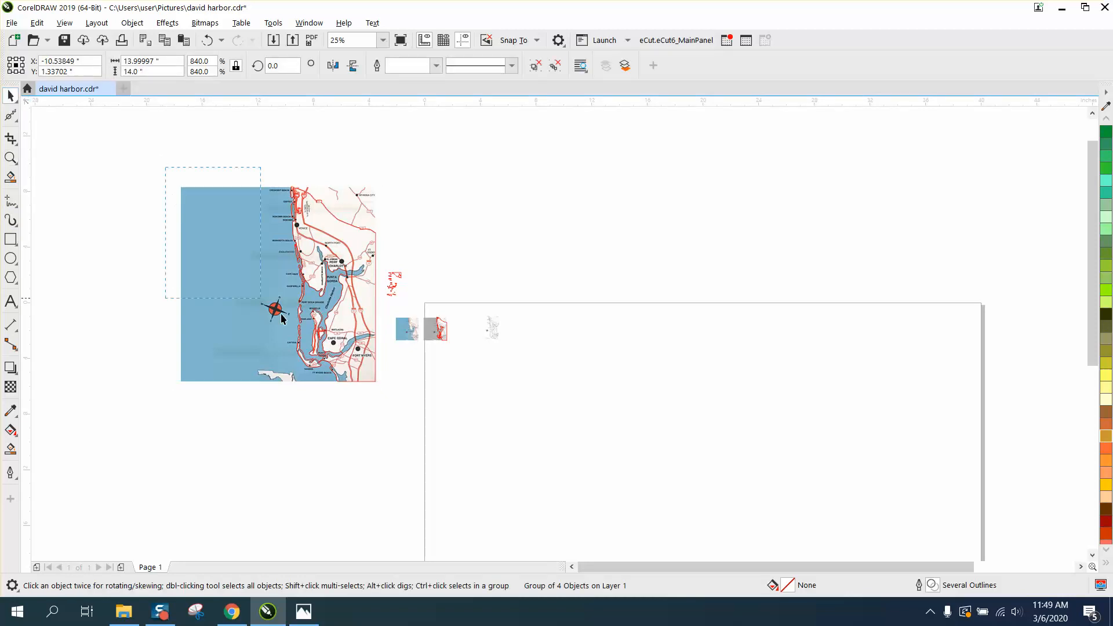
left_click_drag(389, 382, 391, 383)
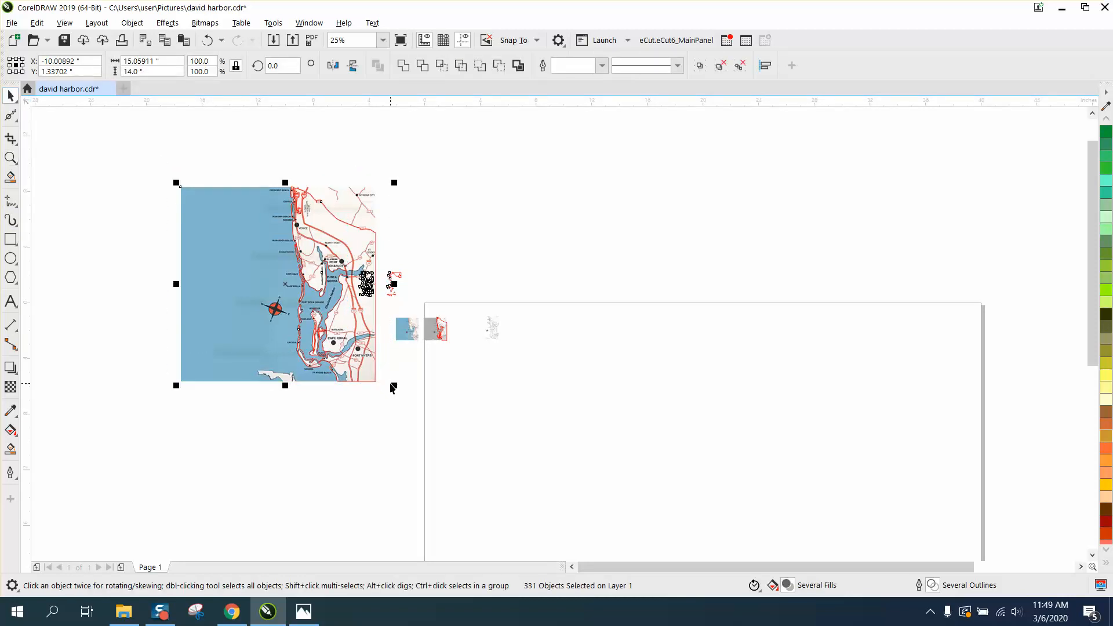
key("p")
scroll(387, 382, "down", 1)
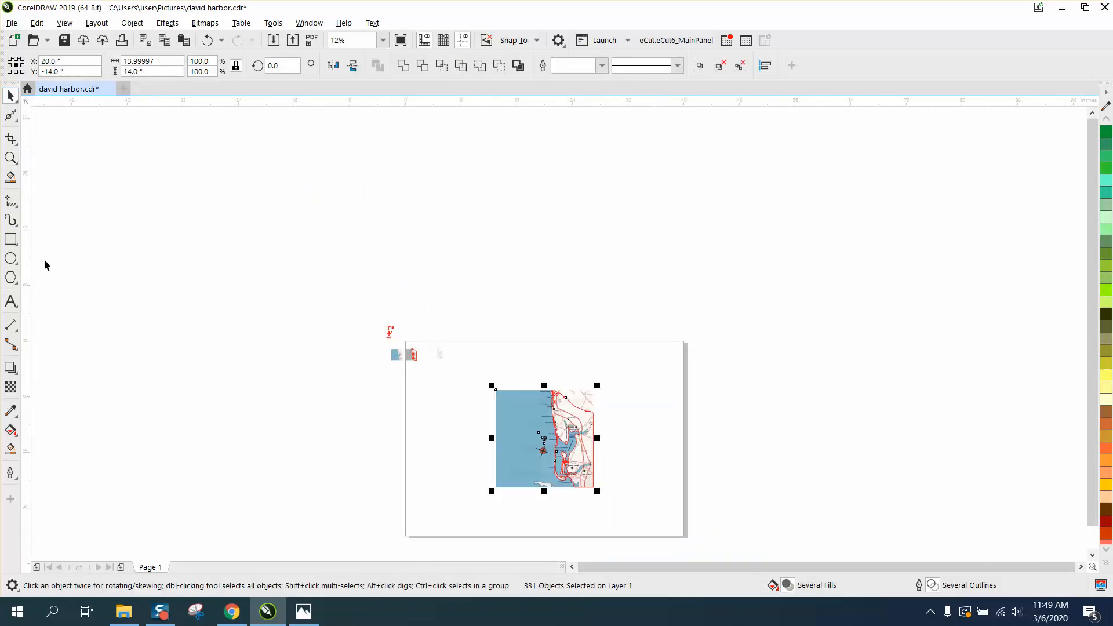
Draw a rectangle about 26.5 by 34.5 inches beside the page and set its height to 14 inches with proportions locked.
left_click(10, 239)
left_click_drag(133, 247, 318, 486)
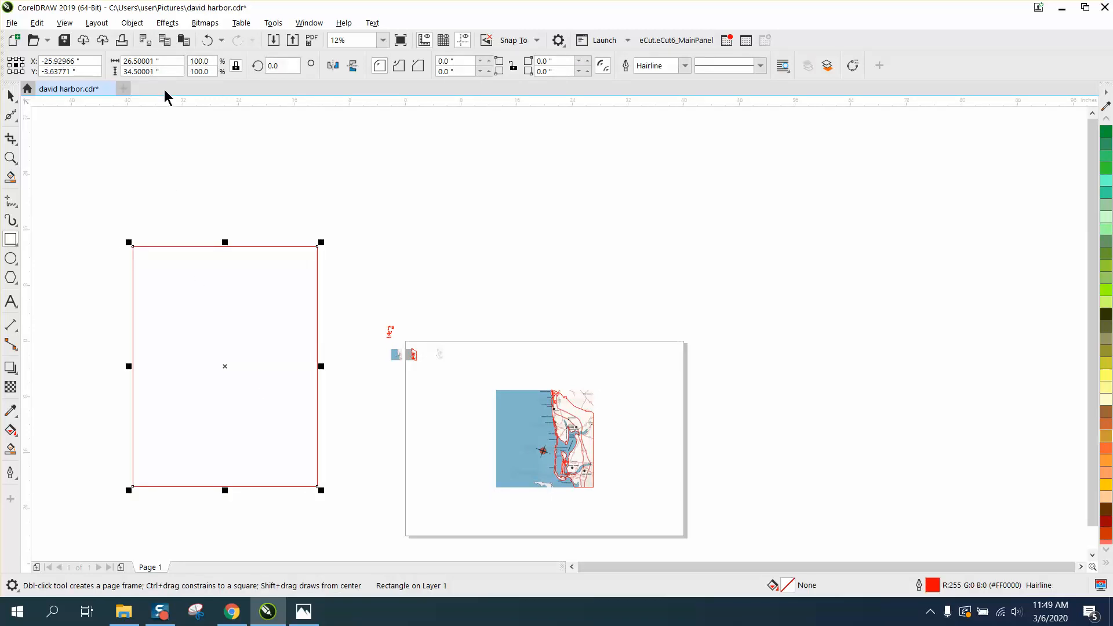
left_click_drag(157, 73, 102, 61)
type("14")
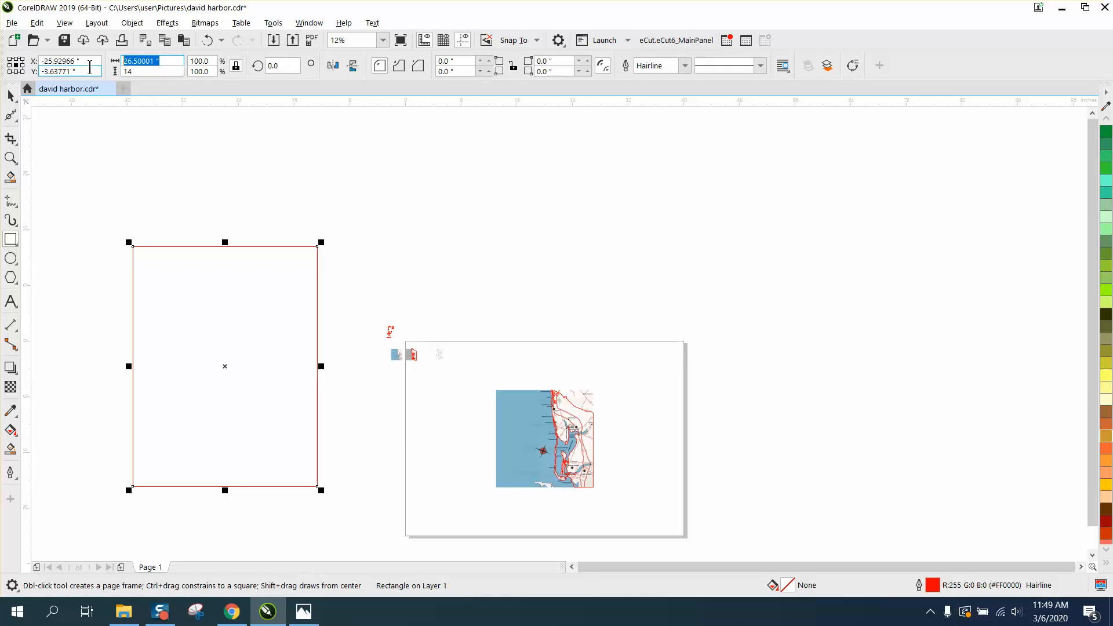
type("1")
key("Return")
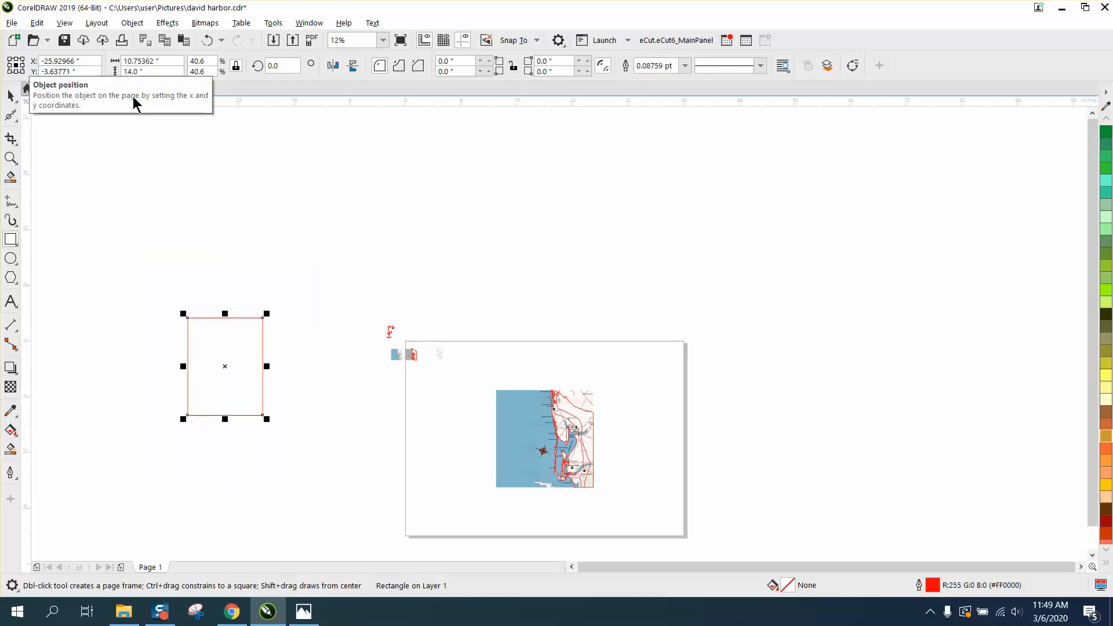
Set the rectangle's width to 11 inches with the ratio unlocked and centre it on the page over the map.
left_click(236, 66)
left_click_drag(177, 60, 115, 69)
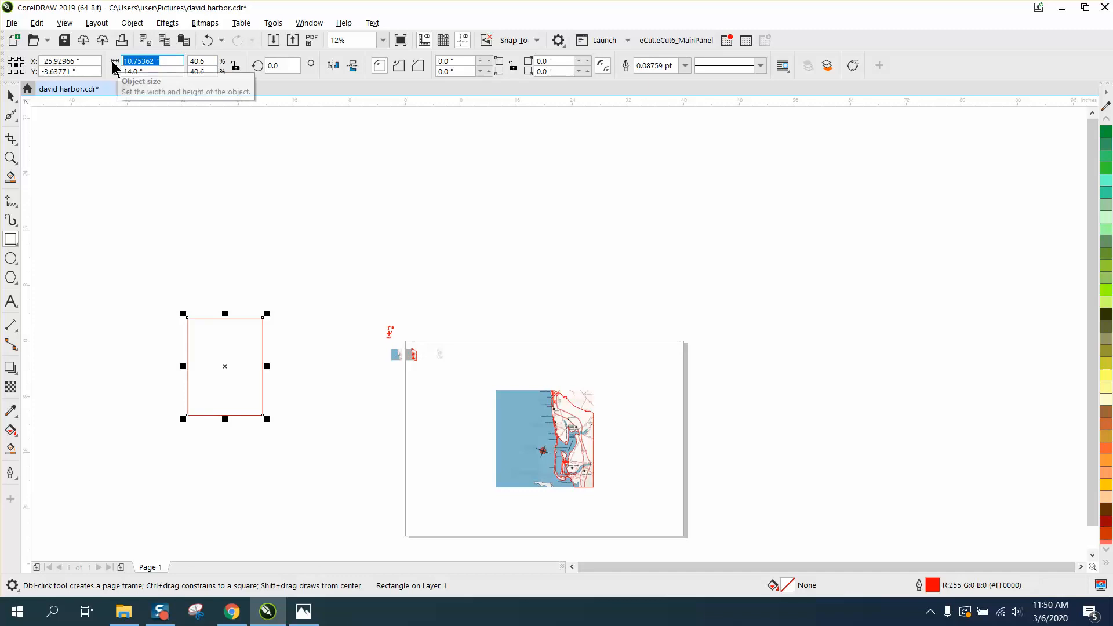
type("11")
key("Return")
key("p")
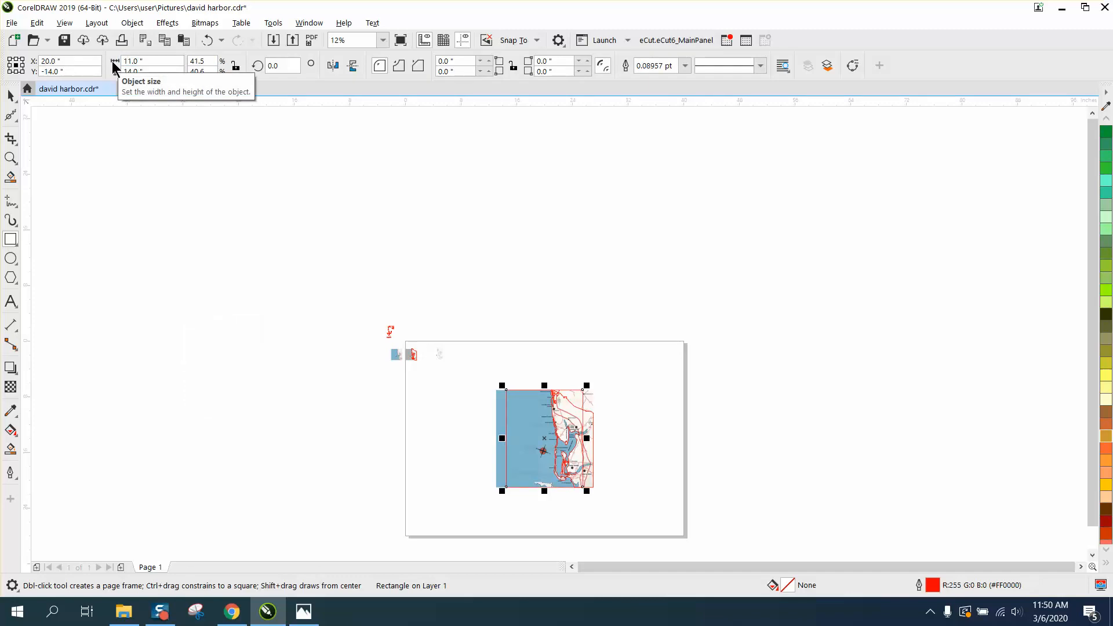
Set the nudge distance to 0.2 inch and nudge the 11 by 14 inch rectangle 1.2 inches to the right over the map.
left_click(14, 164)
left_click_drag(484, 382, 682, 536)
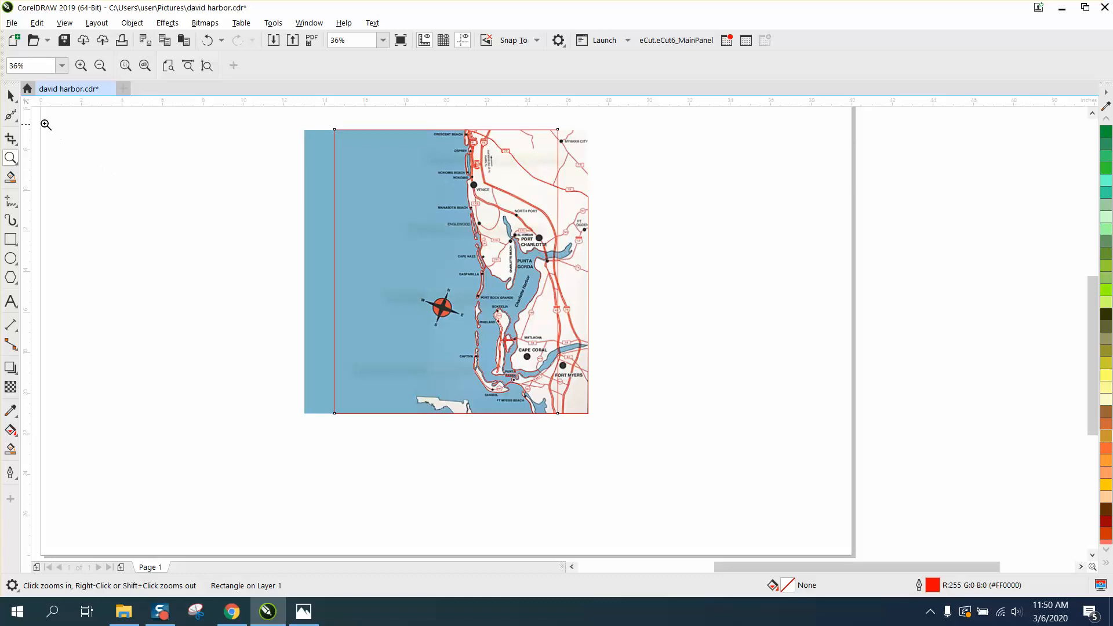
left_click(11, 96)
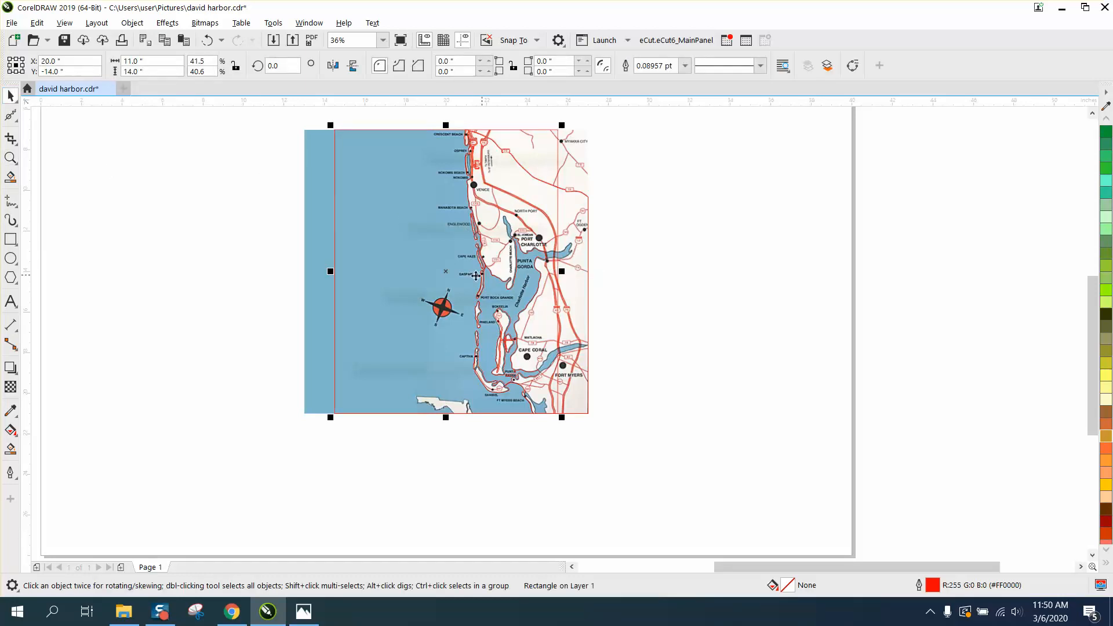
left_click(299, 184)
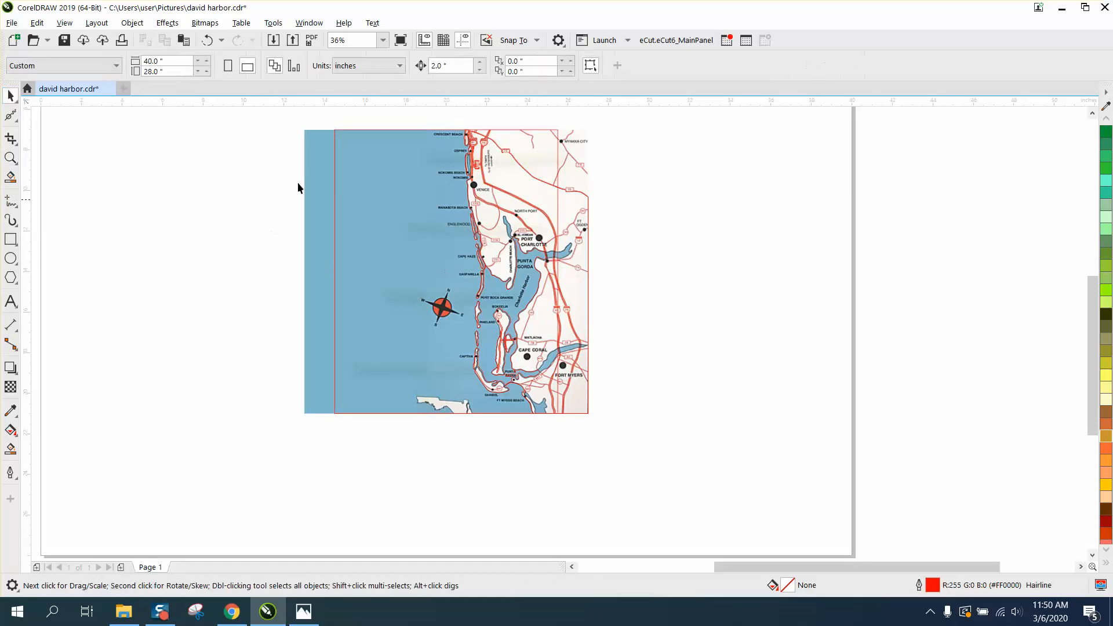
double_click(450, 67)
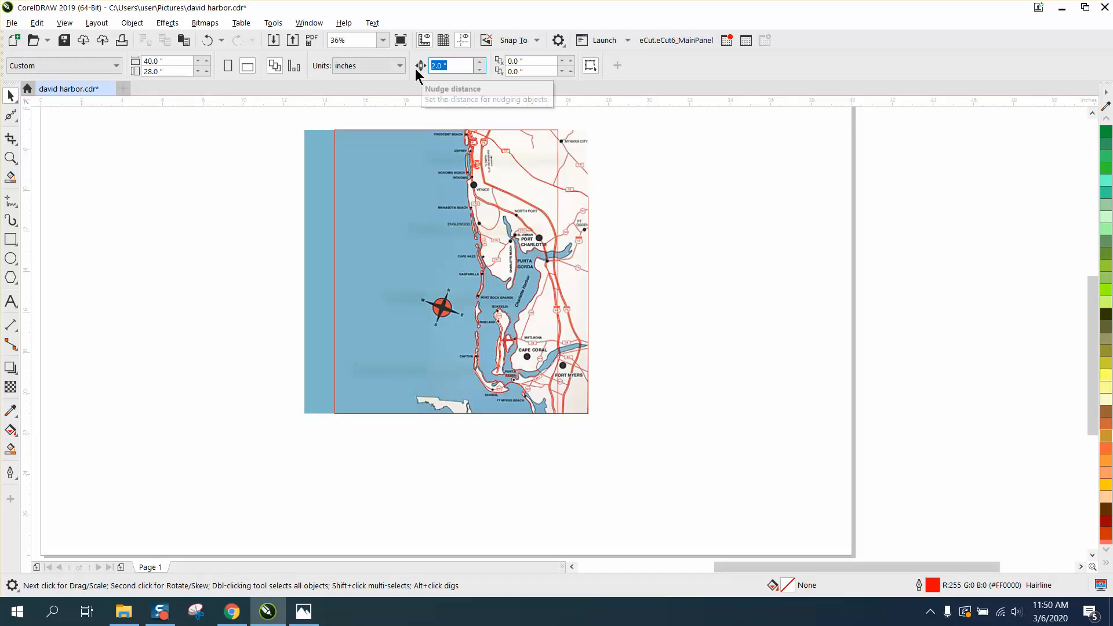
type(".2")
left_click(349, 129)
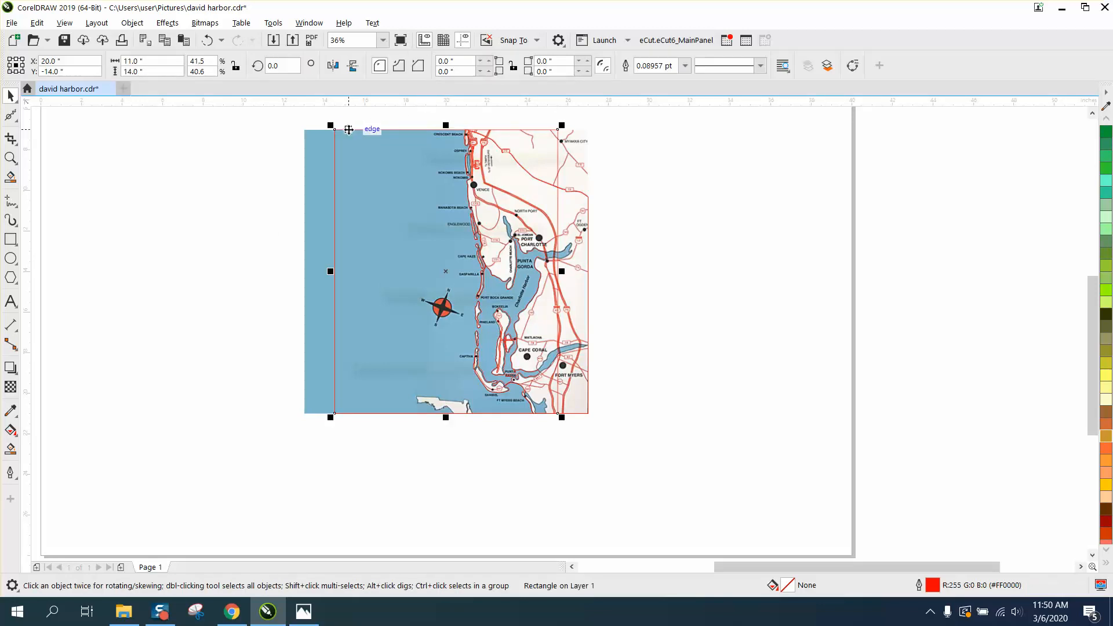
key("Right")
key("Right")
key("Right")
key("Right")
key("Right")
key("Right")
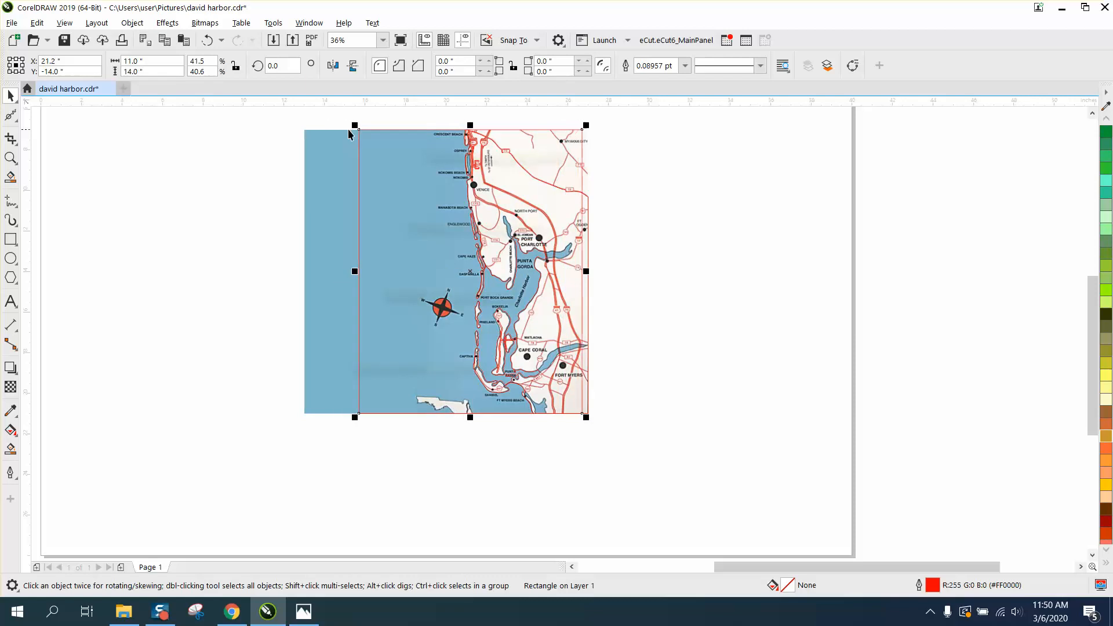
Nudge the 11 by 14 inch rectangle another 0.4 inch to the right over the map.
key("Right")
key("Right")
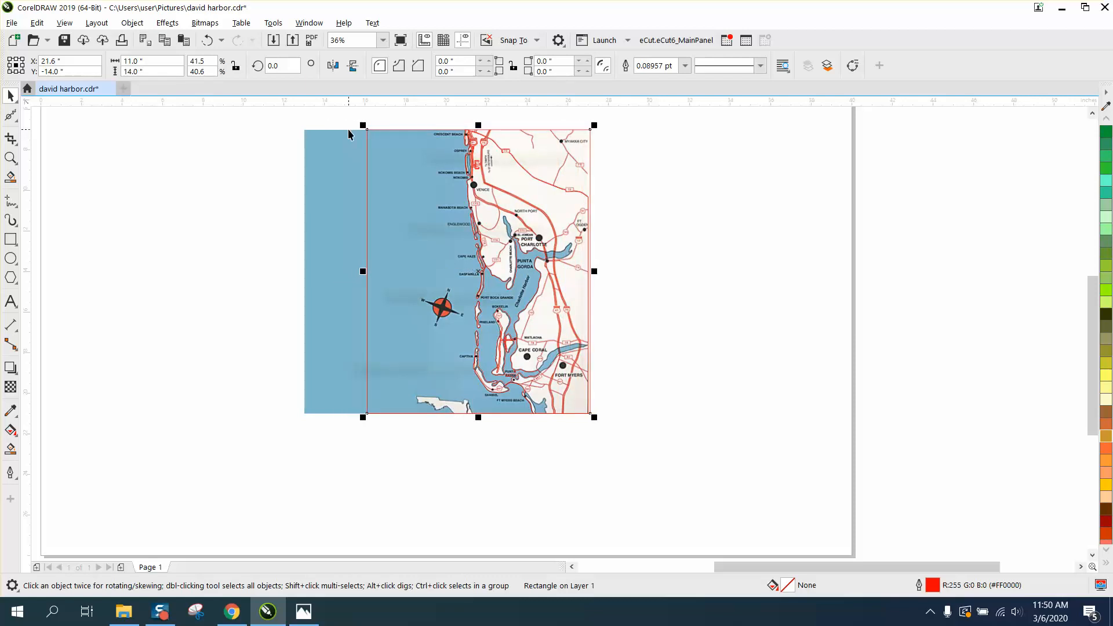
scroll(349, 134, "up", 2)
left_click(10, 139)
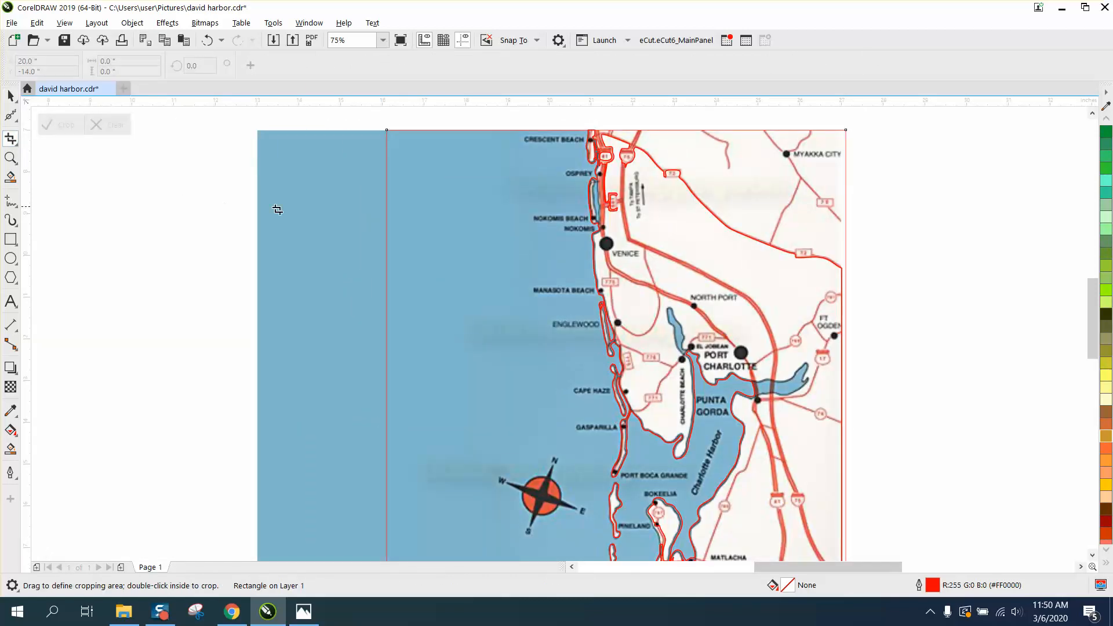
scroll(510, 244, "down", 2)
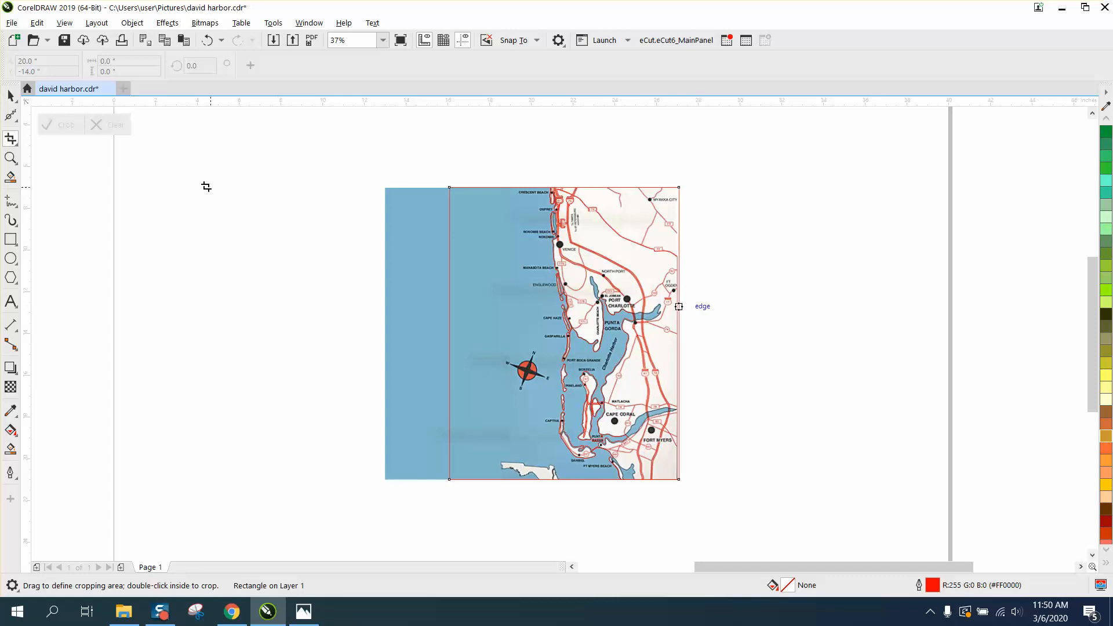
Move the rectangle about 0.17 inch back to the left so its right side sits just inside the map's right edge.
key("z")
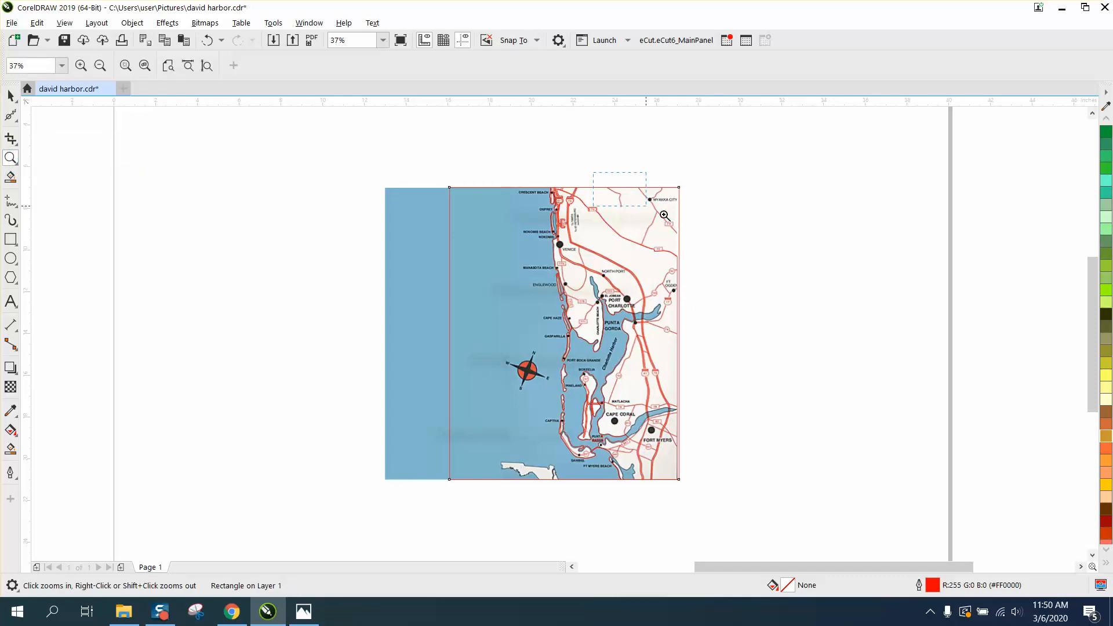
left_click_drag(665, 216, 751, 274)
key("space")
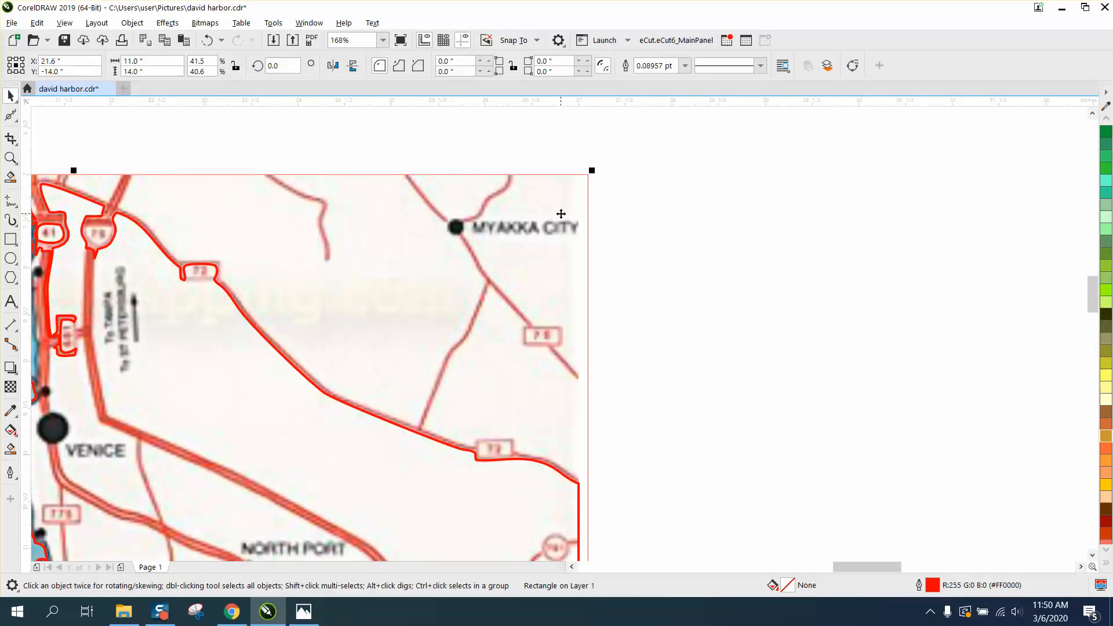
left_click_drag(586, 176, 573, 176)
scroll(596, 179, "down", 3)
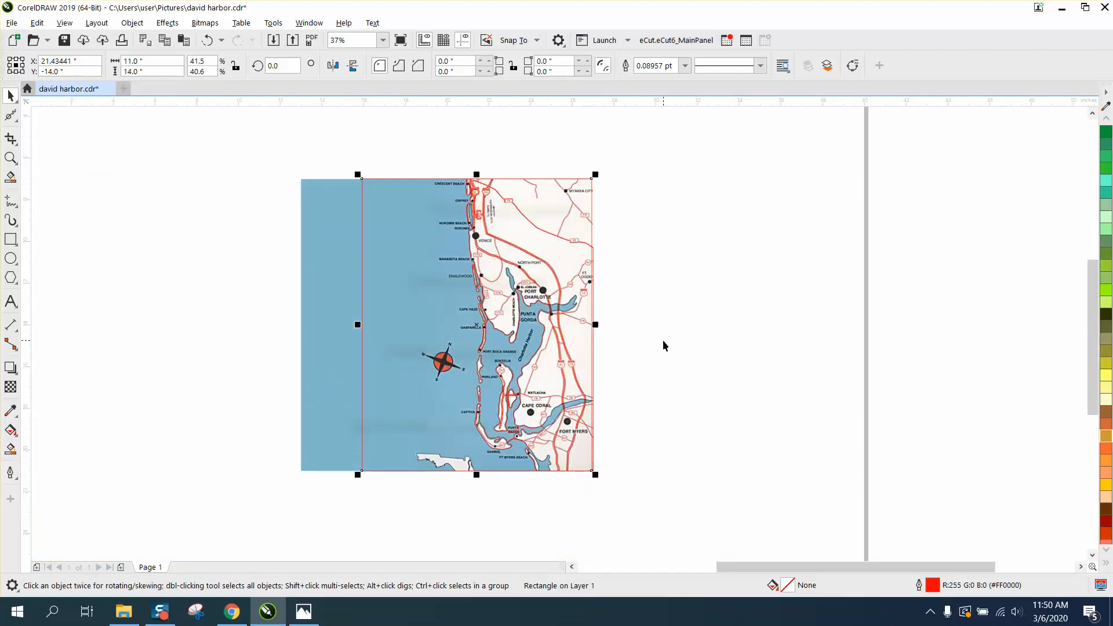
scroll(279, 301, "down", 1)
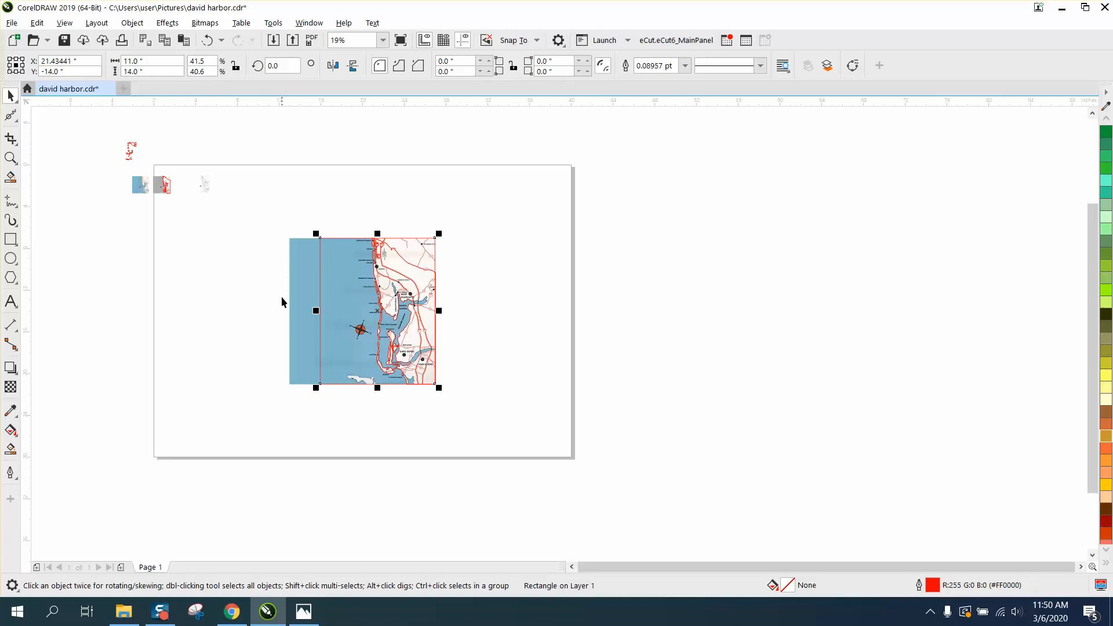
left_click(11, 158)
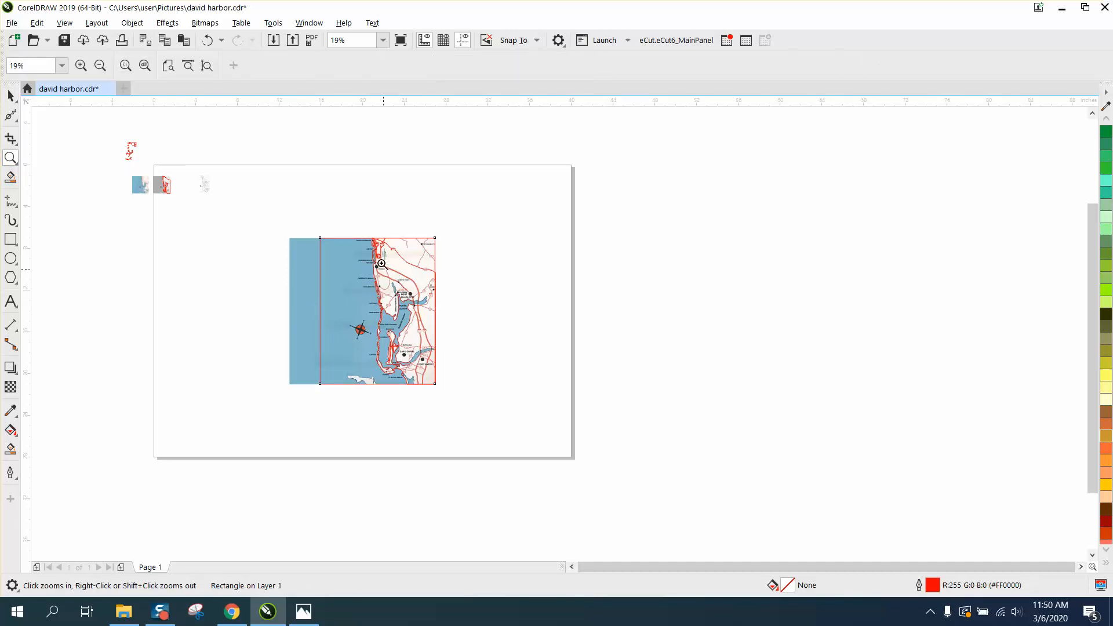
left_click_drag(316, 228, 505, 421)
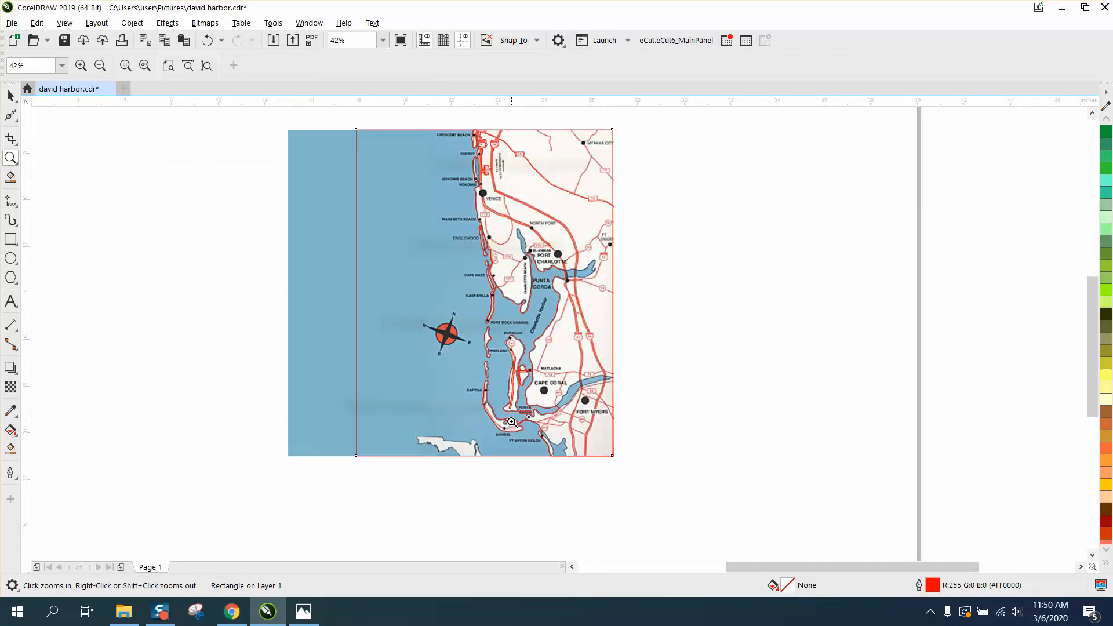
left_click(11, 95)
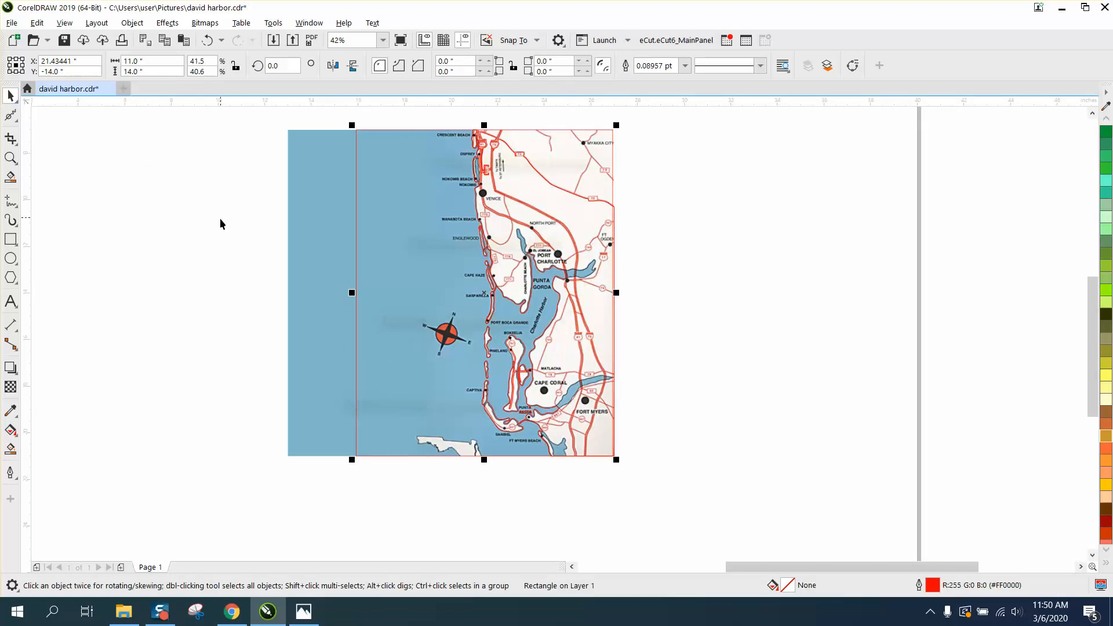
Deselect the rectangle and set the document's nudge distance to 12 inches.
scroll(232, 231, "down", 2)
left_click(229, 162)
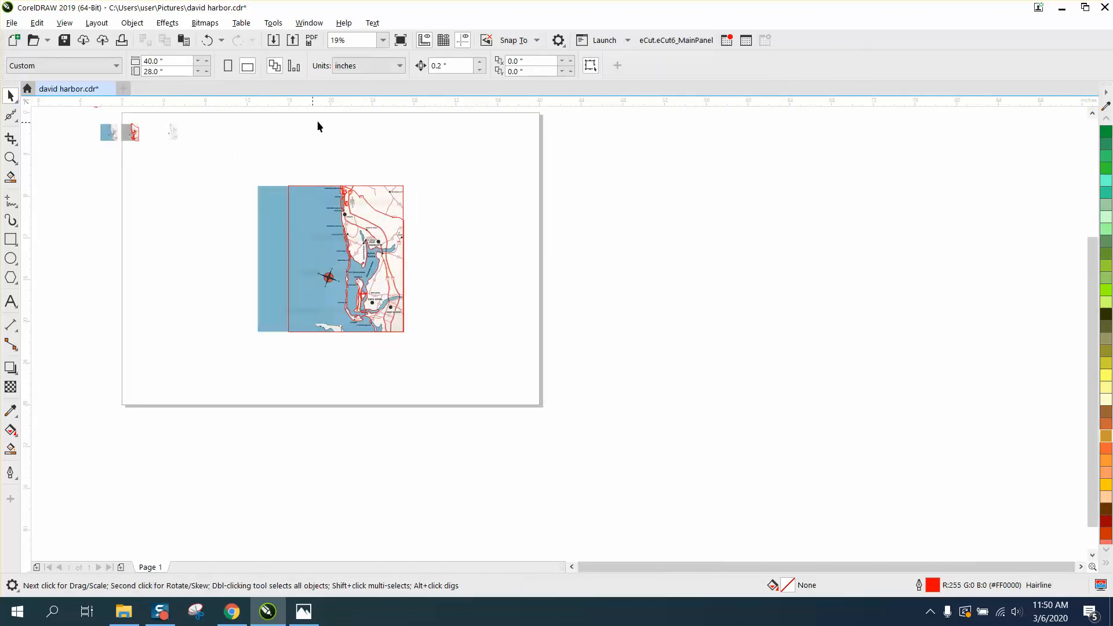
left_click(450, 68)
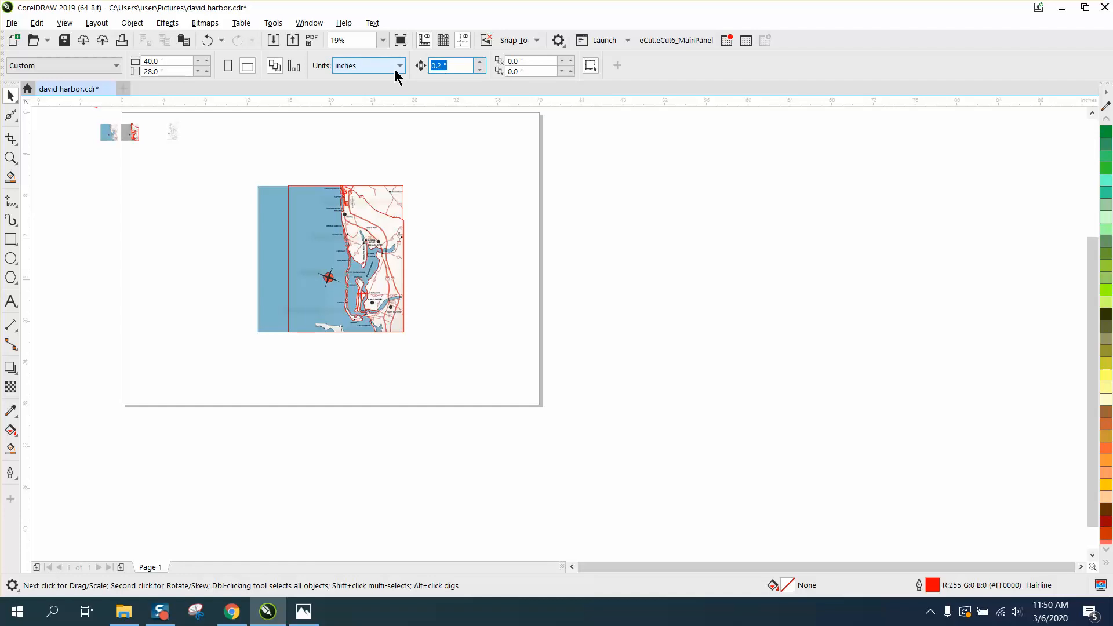
type("12")
Try nudging the rectangle 12 inches to the right, clear of the map, and undo the move.
left_click(289, 240)
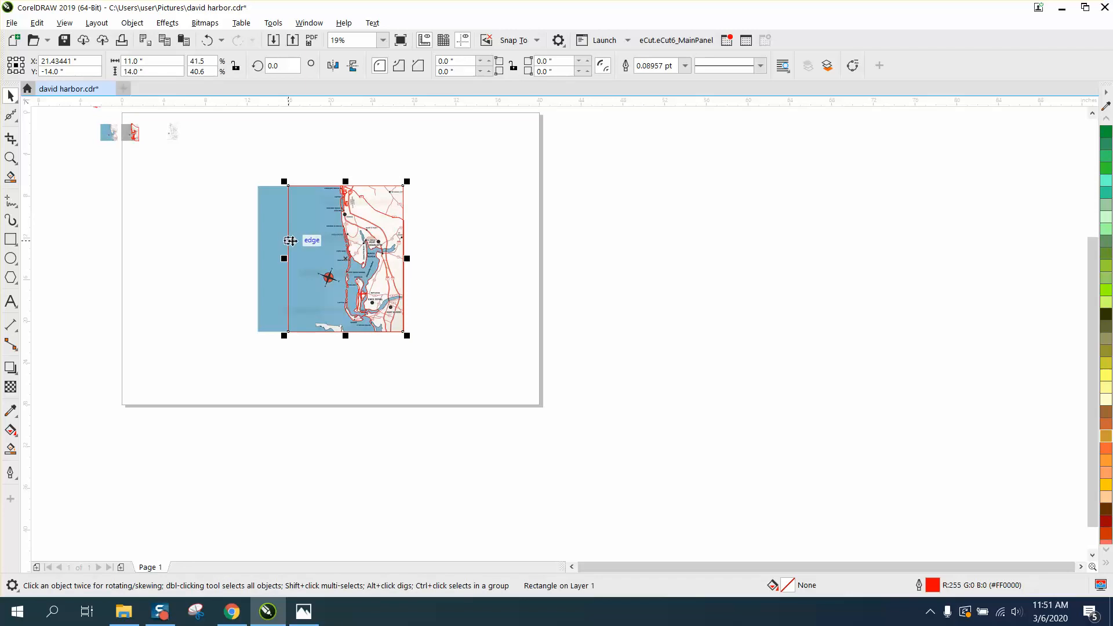
key("Right")
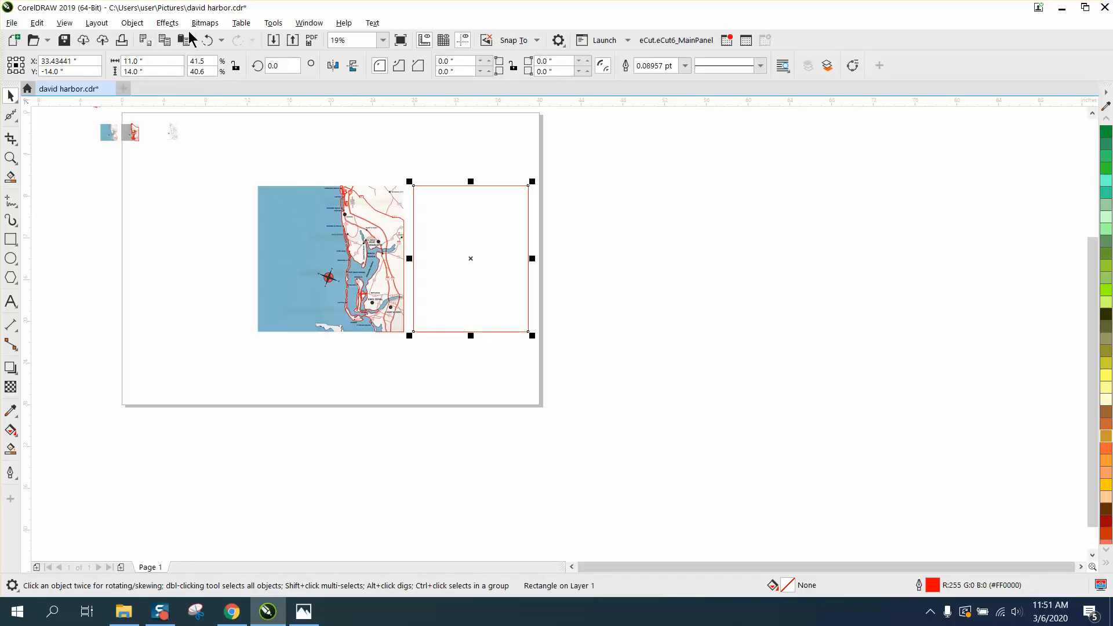
left_click(208, 40)
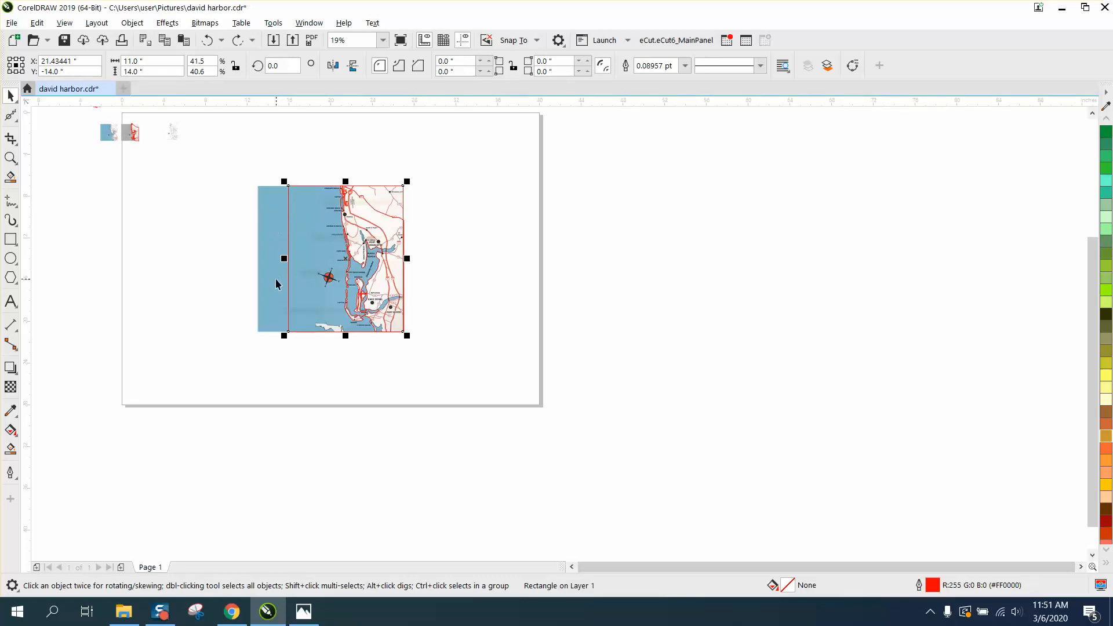
Try to select the traced Sanibel shoreline for node editing with the Shape tool.
left_click(10, 157)
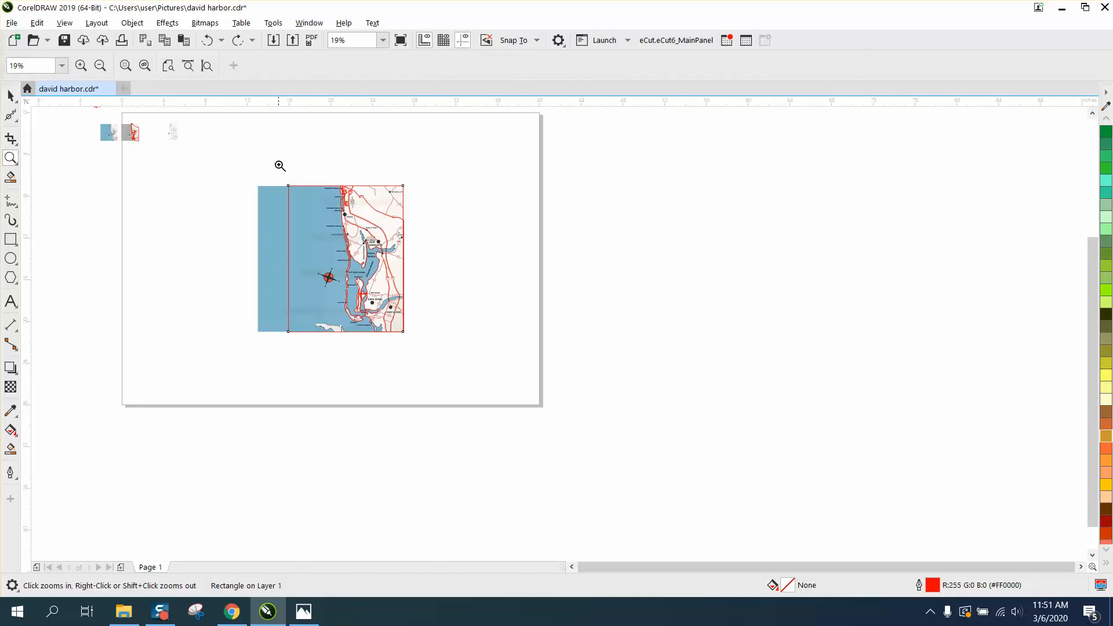
left_click_drag(279, 178, 449, 350)
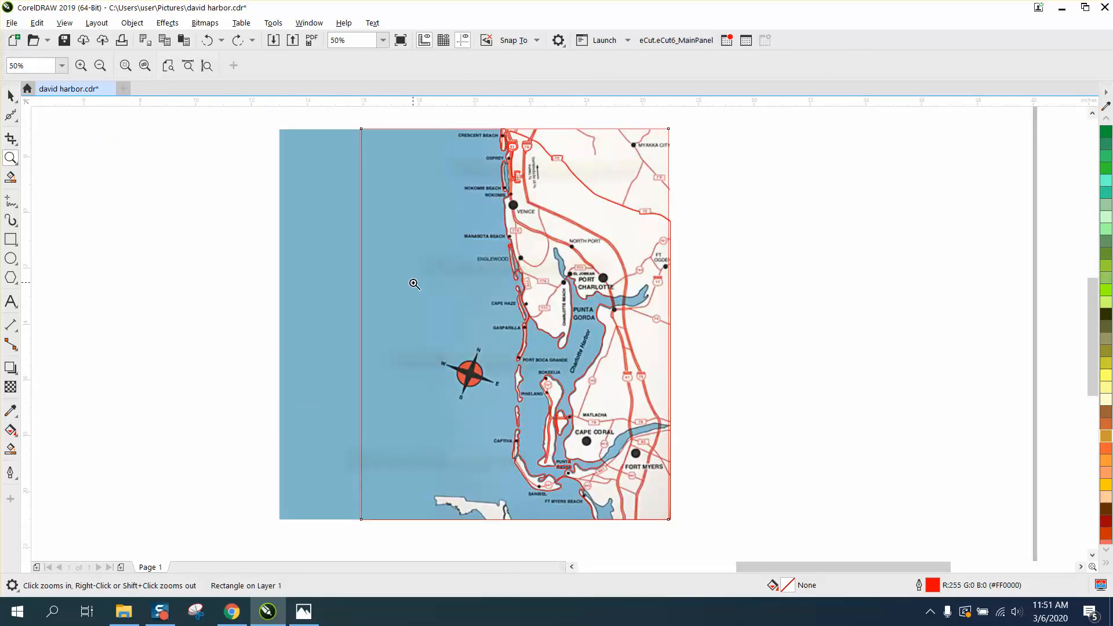
right_click(442, 288)
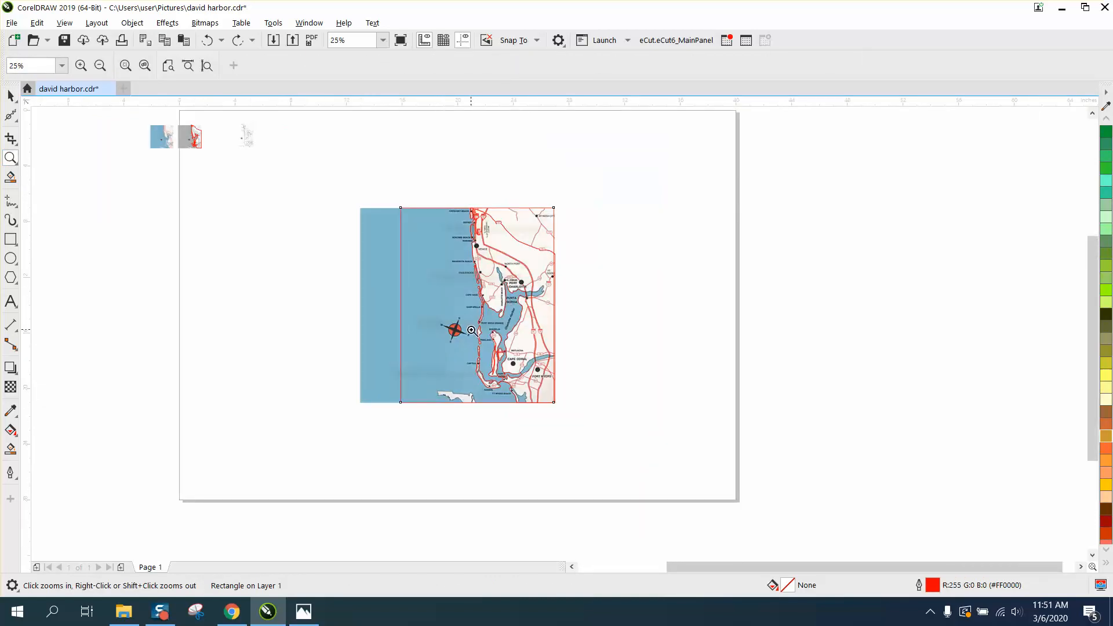
left_click_drag(523, 401, 523, 400)
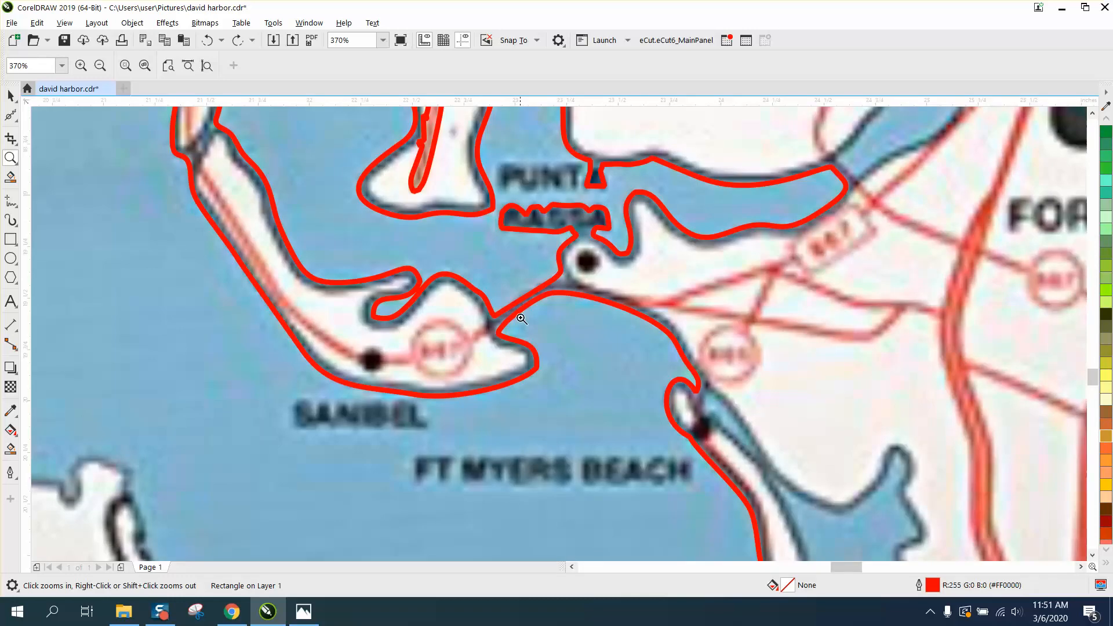
left_click_drag(472, 246, 645, 341)
scroll(390, 320, "down", 2)
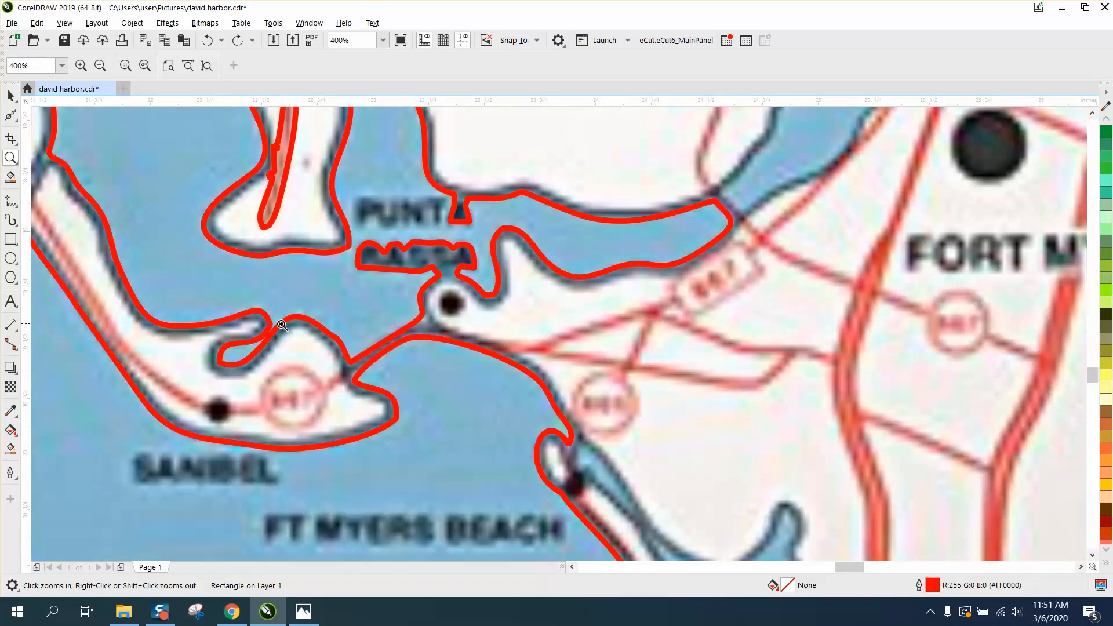
left_click(16, 119)
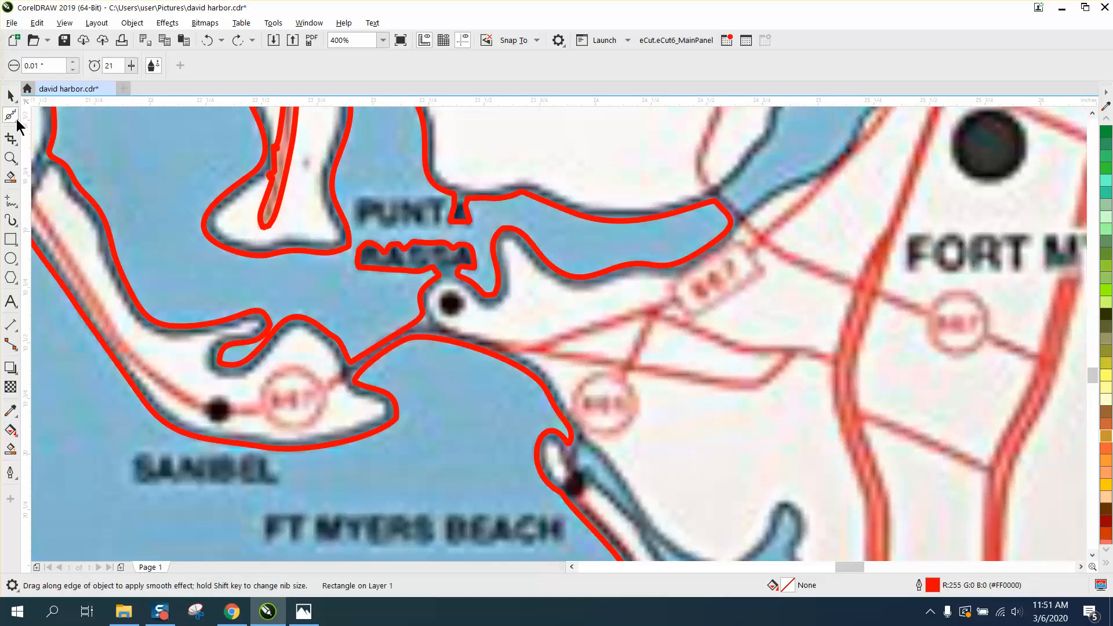
left_click(18, 121)
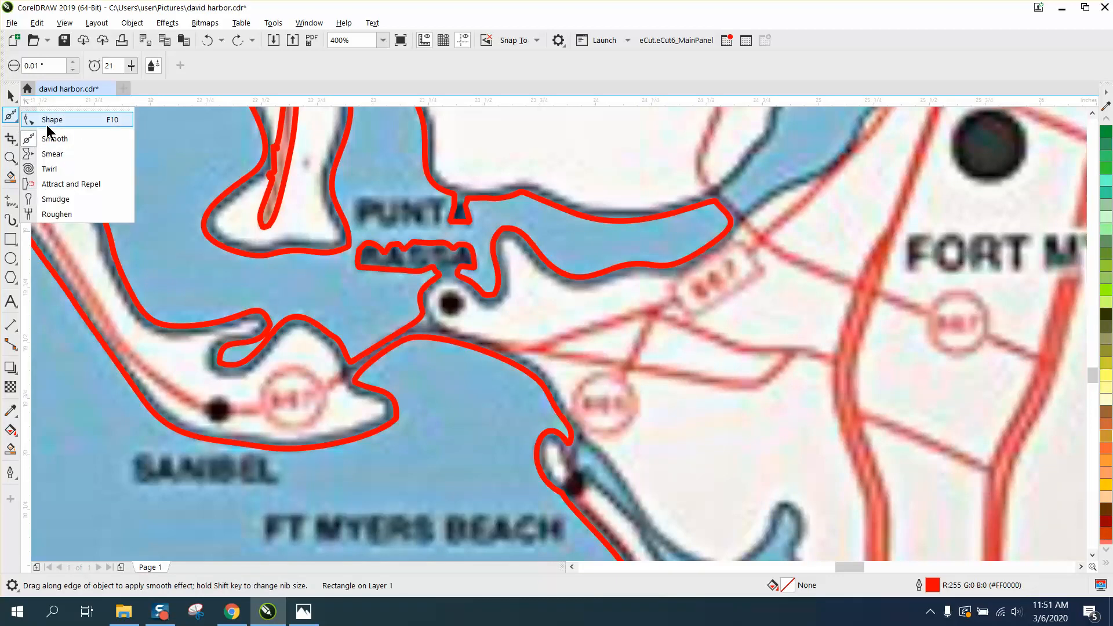
left_click(49, 121)
left_click(271, 327)
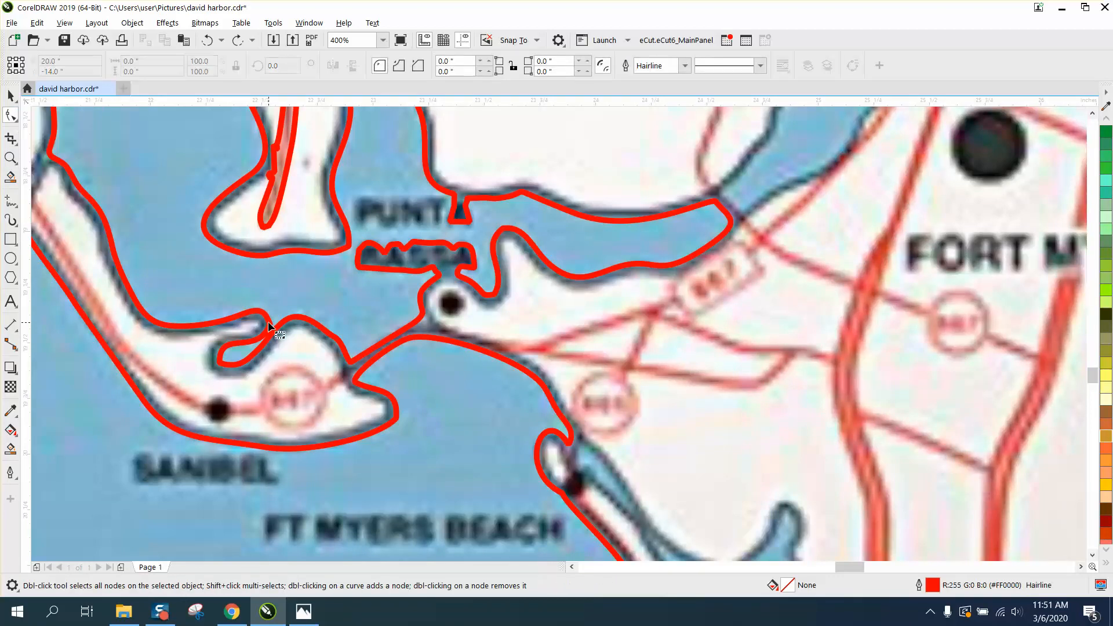
scroll(311, 333, "down", 1)
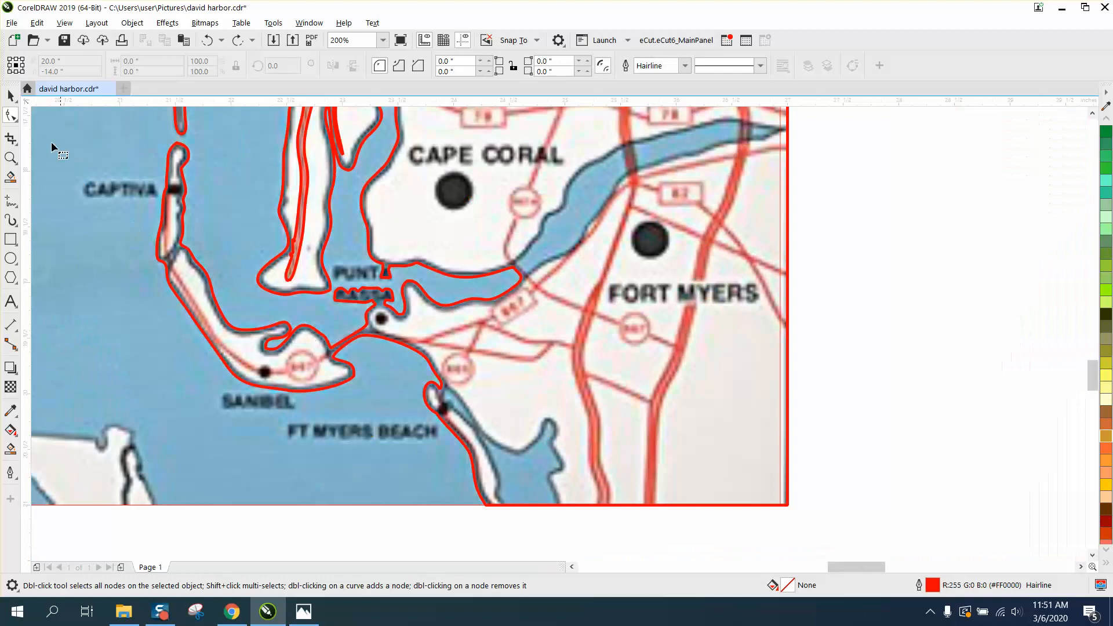
left_click(9, 95)
left_click(133, 23)
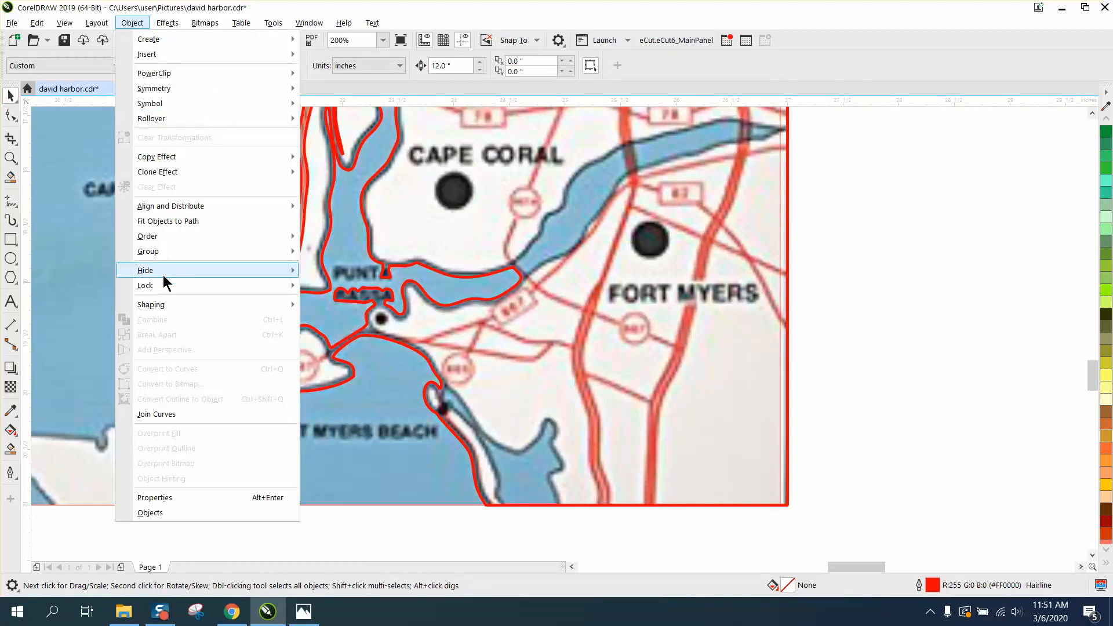
mouse_move(157, 252)
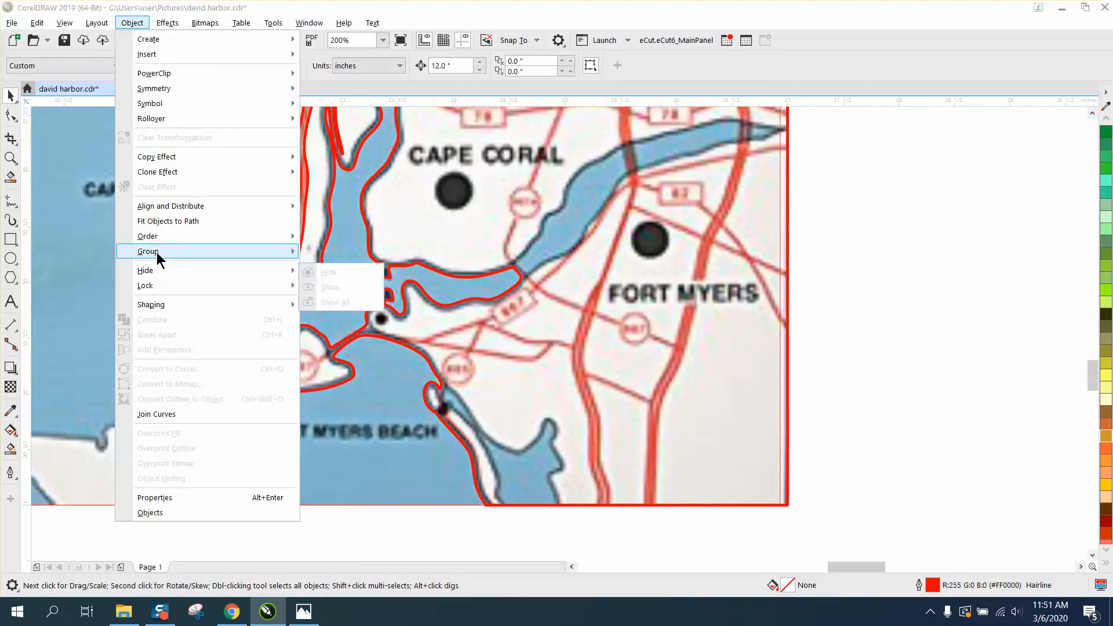
left_click(813, 287)
left_click(759, 278)
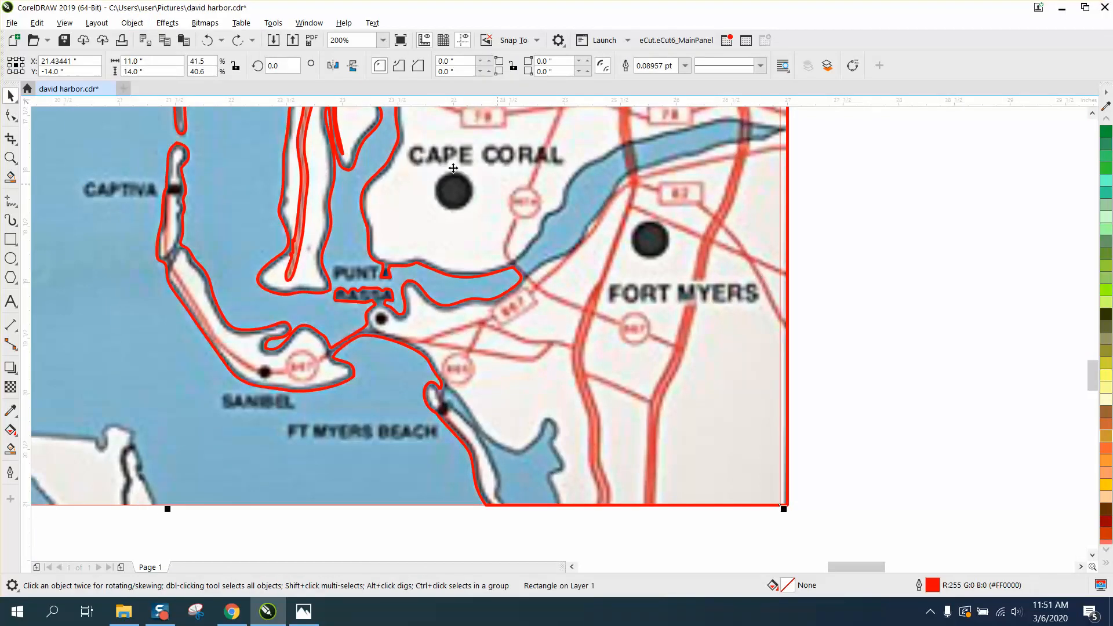
left_click(133, 24)
mouse_move(158, 254)
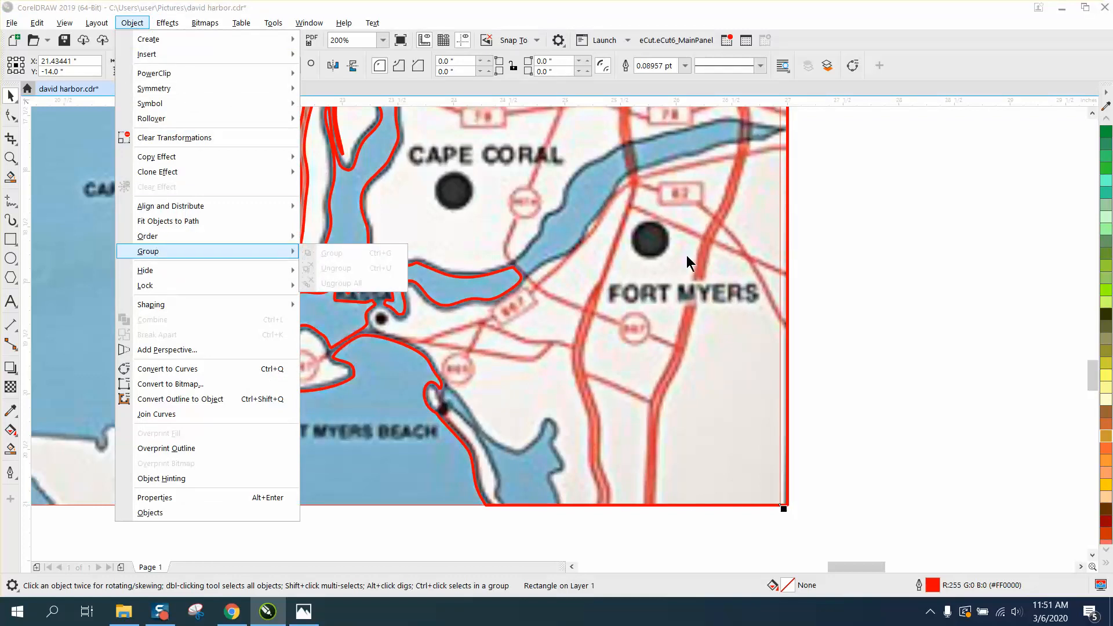
scroll(686, 256, "down", 6)
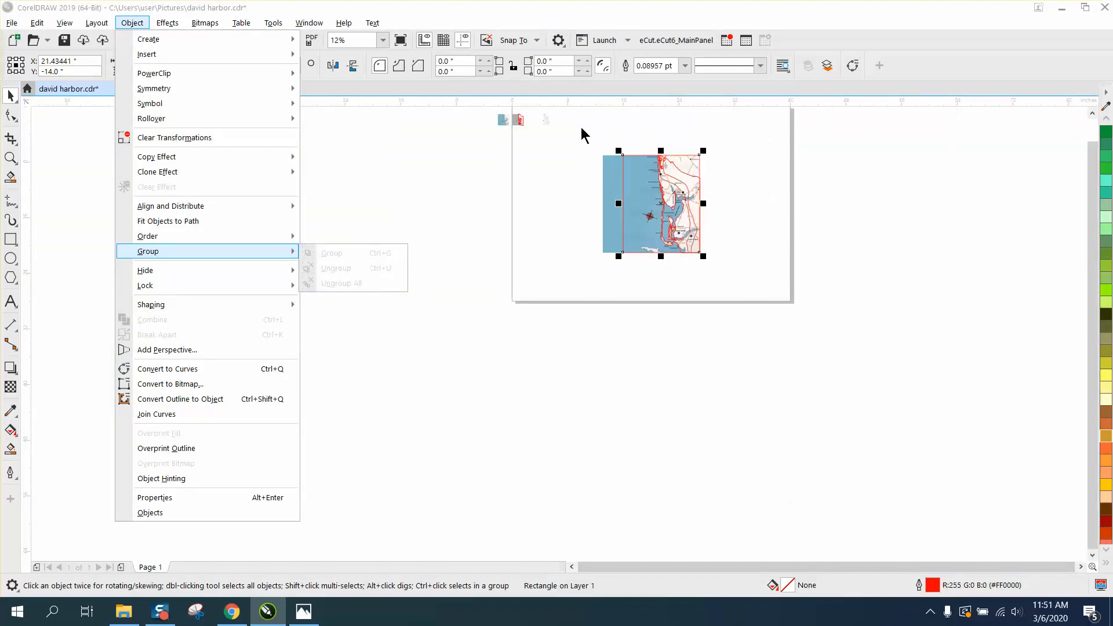
left_click(761, 292)
Select the whole map together with its frame rectangle and ungroup the selected objects.
left_click(570, 143)
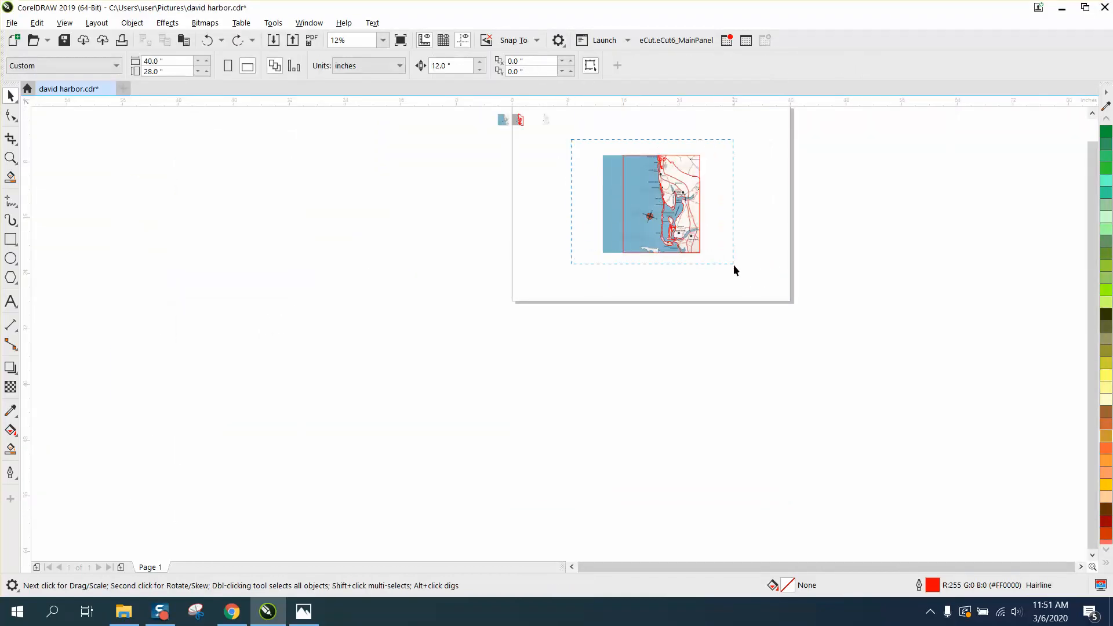
left_click_drag(733, 265, 733, 264)
left_click(132, 23)
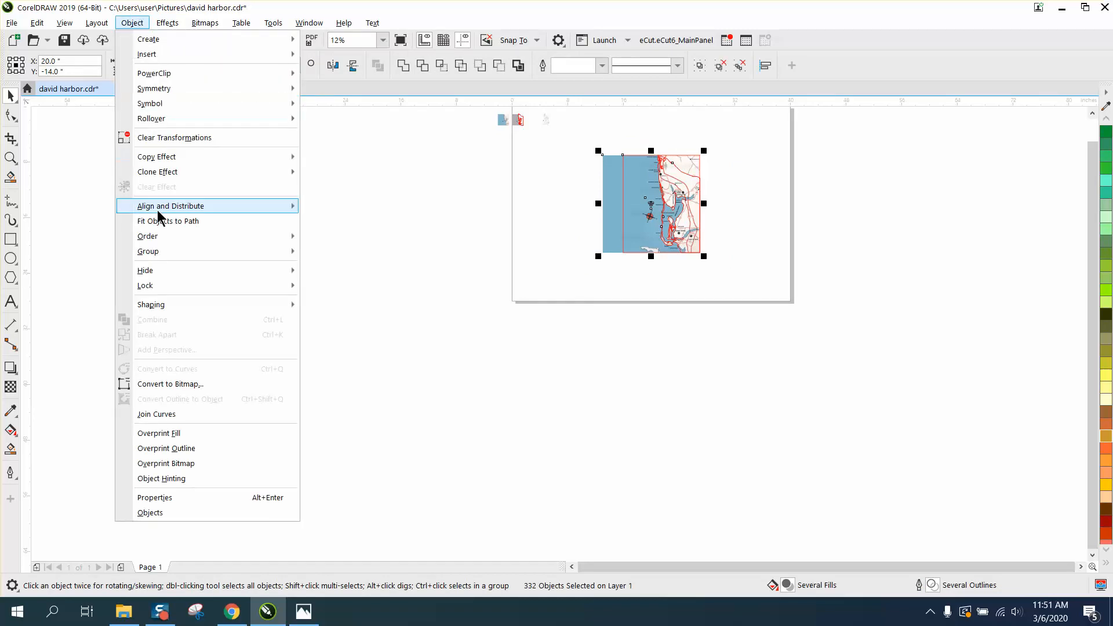
mouse_move(278, 251)
left_click(333, 267)
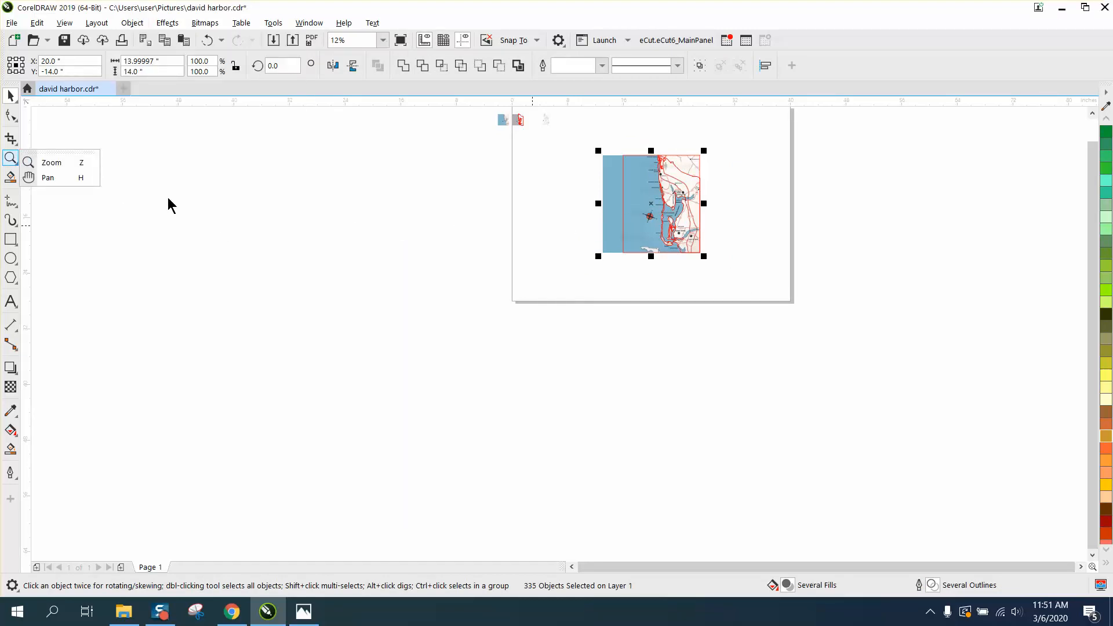
Examine the traced shoreline around Sanibel, Punta Rassa and Ft Myers Beach up close.
left_click(70, 170)
left_click_drag(629, 214, 759, 278)
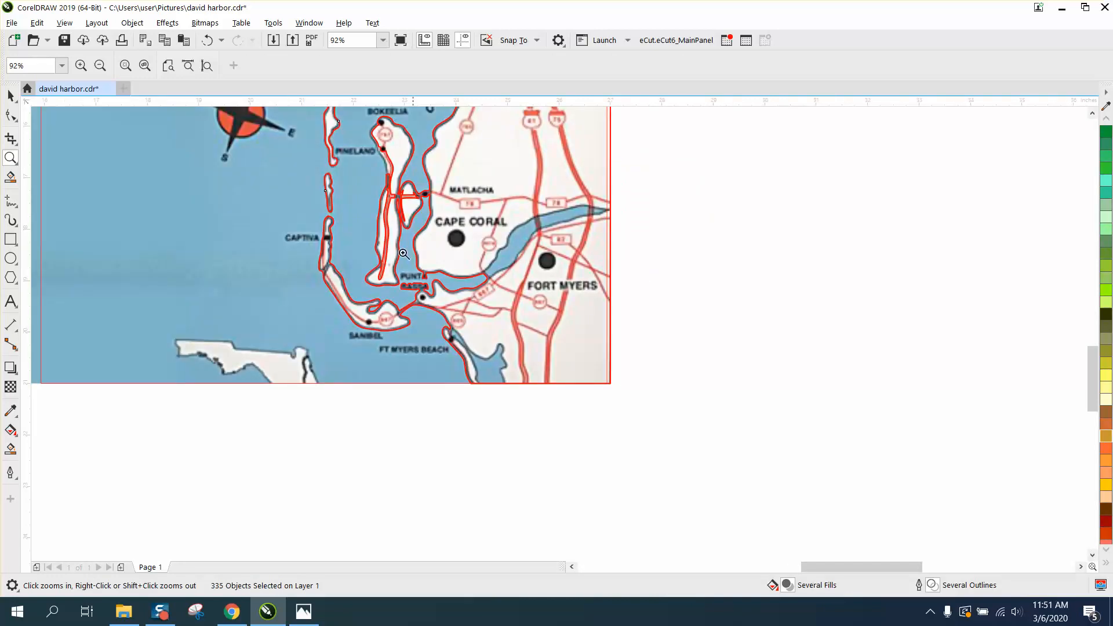
left_click_drag(548, 392, 620, 409)
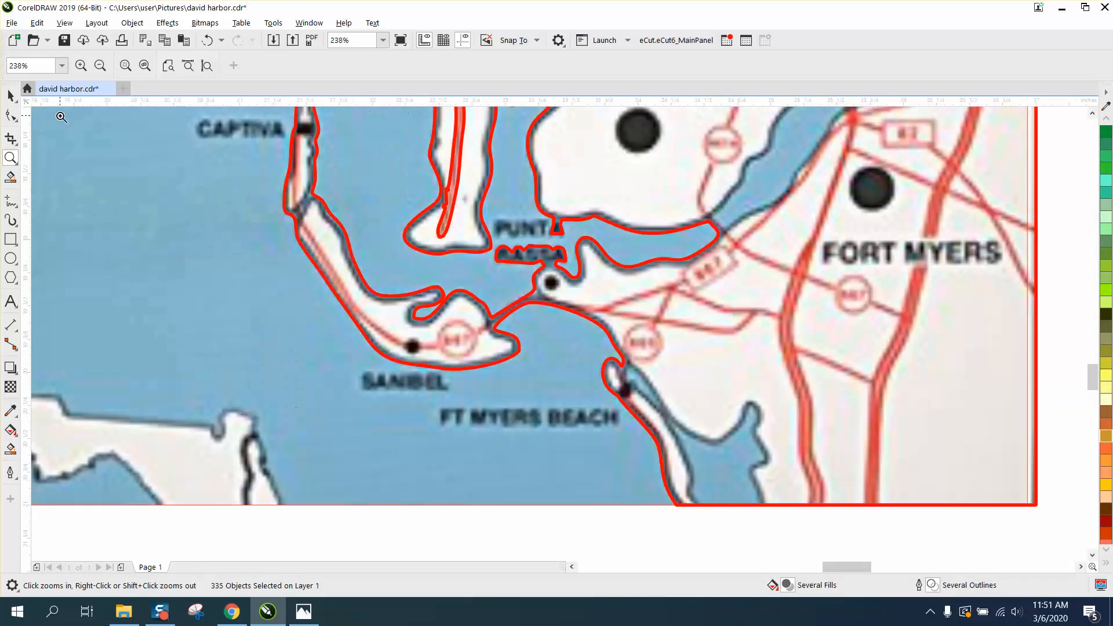
left_click(10, 98)
left_click(11, 158)
left_click_drag(401, 272, 669, 418)
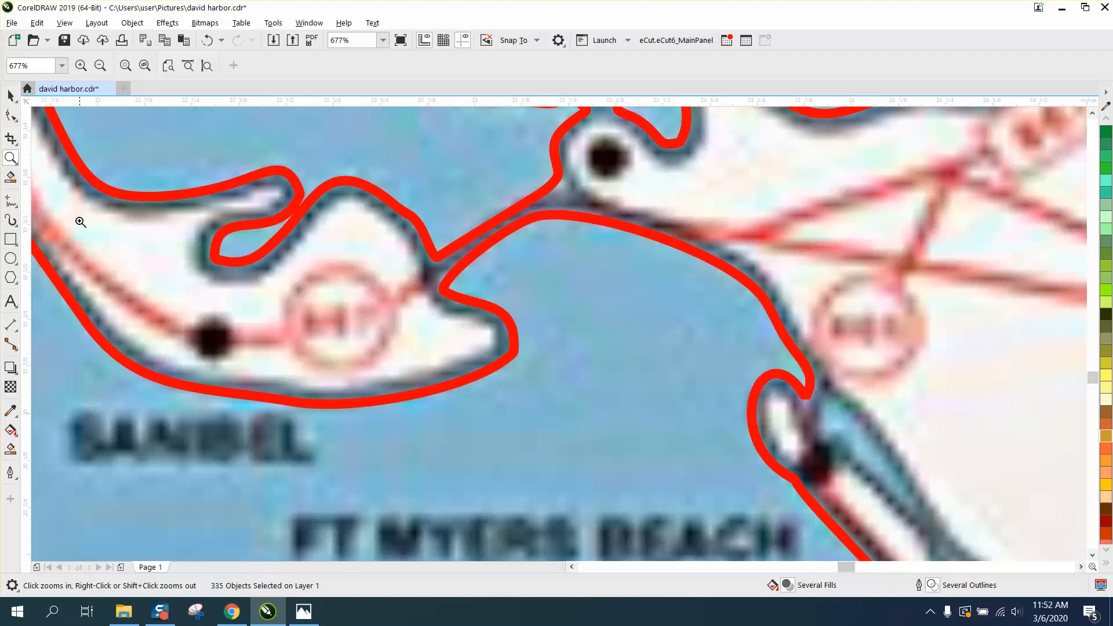
left_click(11, 96)
scroll(325, 261, "down", 4)
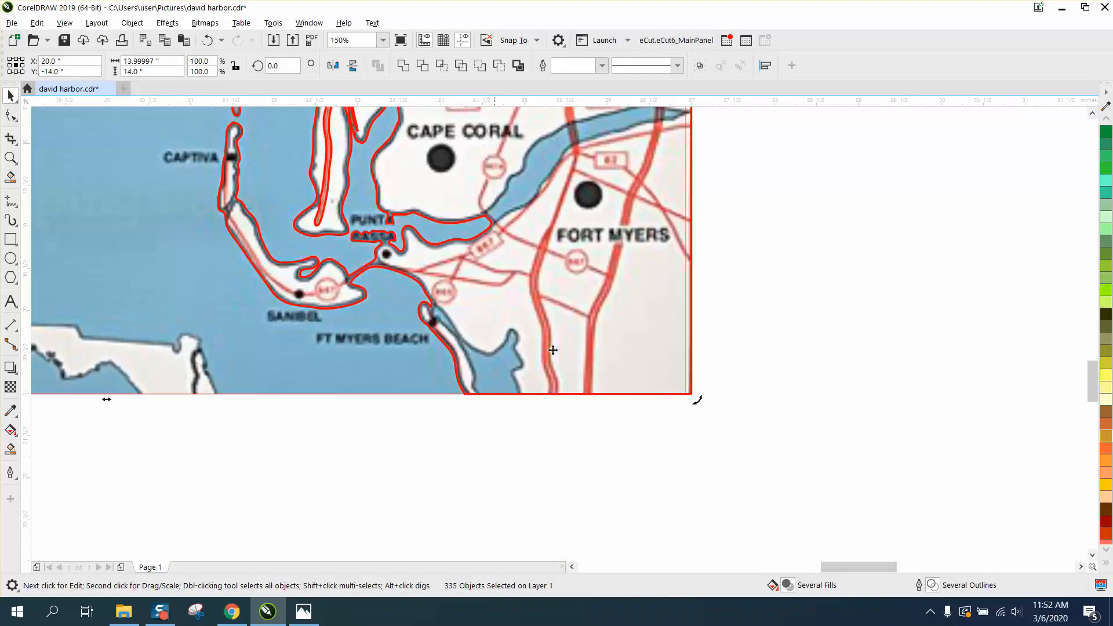
Deselect everything and nudge only the frame rectangle 12 inches to the right, clear of the map.
left_click(701, 381)
scroll(701, 381, "down", 2)
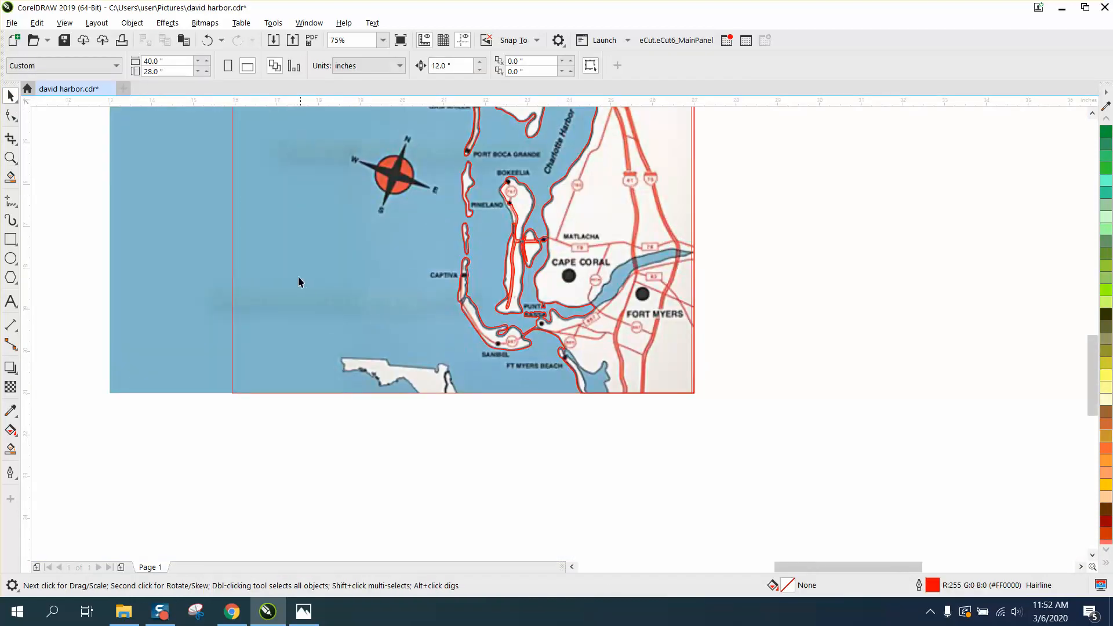
left_click(232, 255)
key("Right")
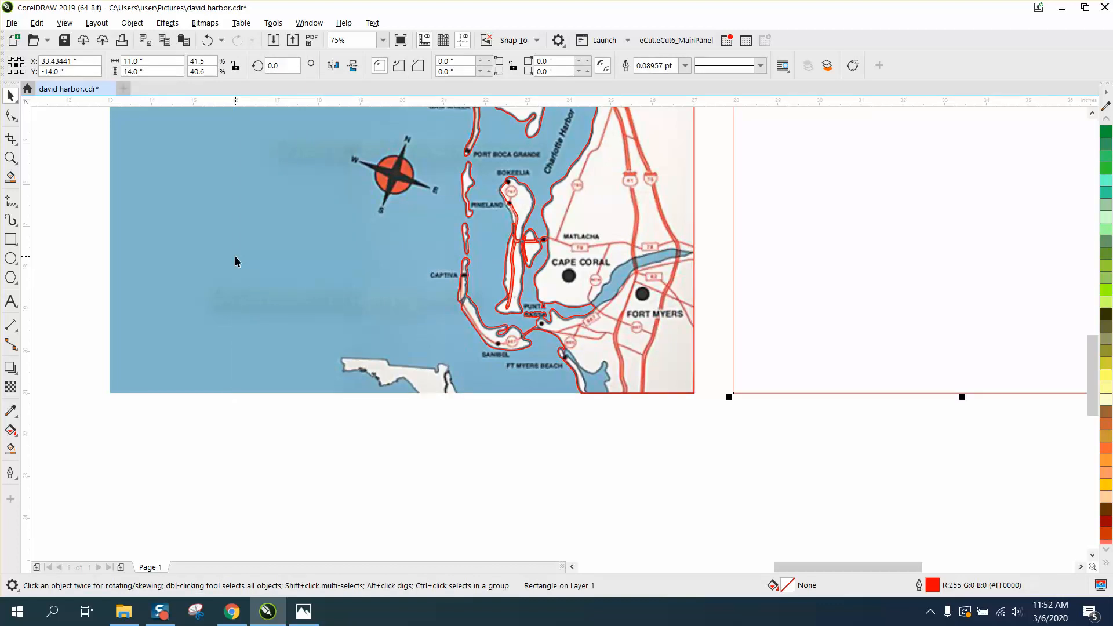
Select the traced shoreline curve at Sanibel for node editing and set its outline width to Hairline.
left_click(10, 158)
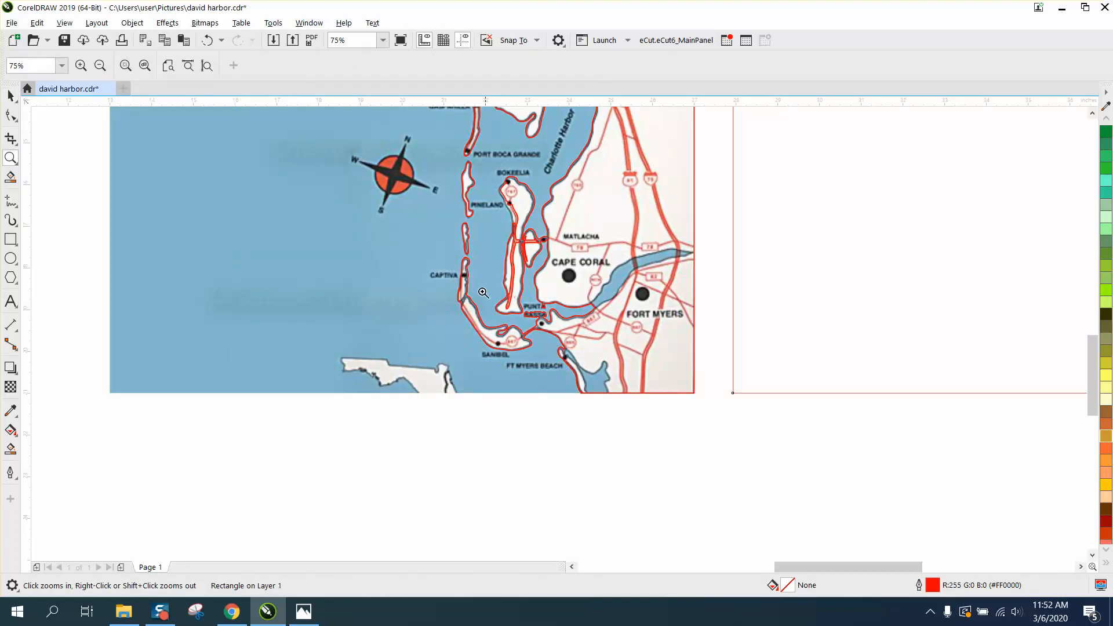
left_click_drag(451, 279, 537, 359)
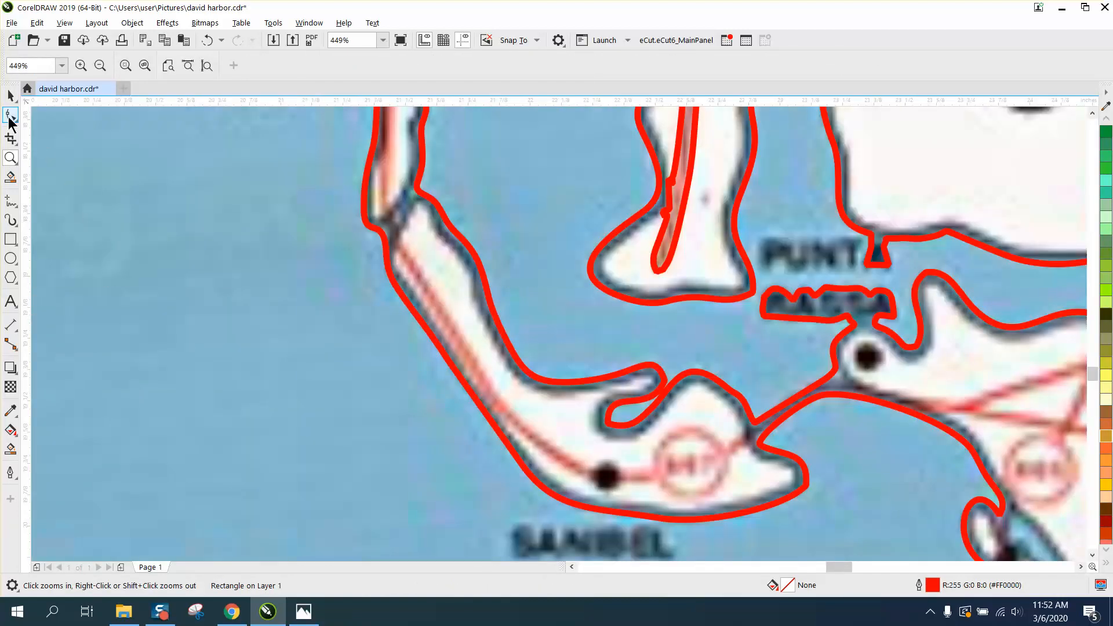
left_click(11, 115)
left_click(624, 372)
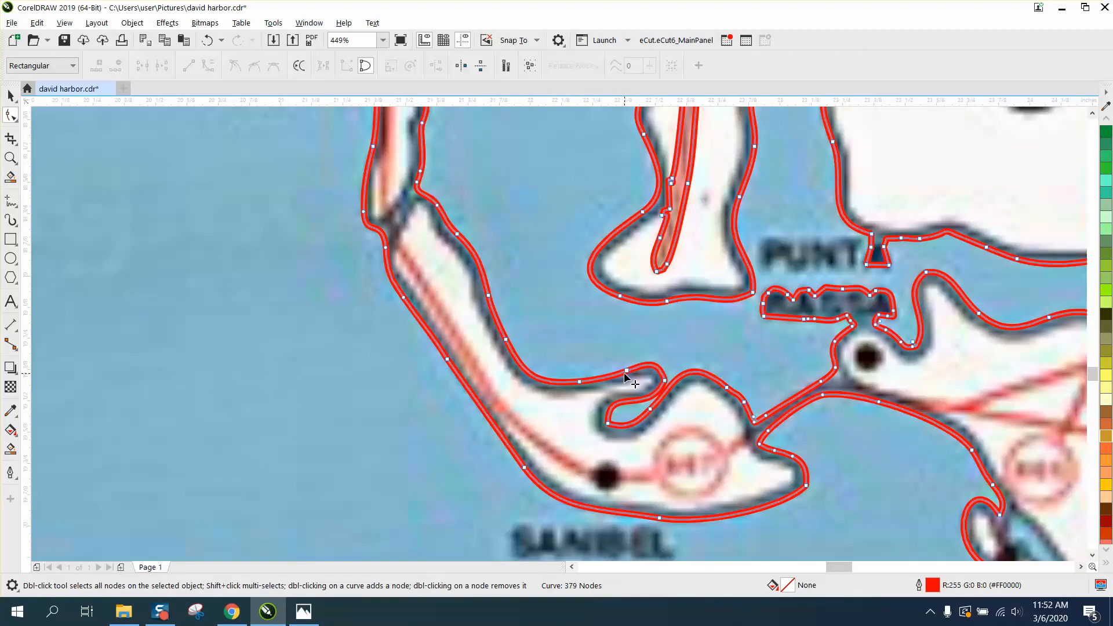
double_click(932, 586)
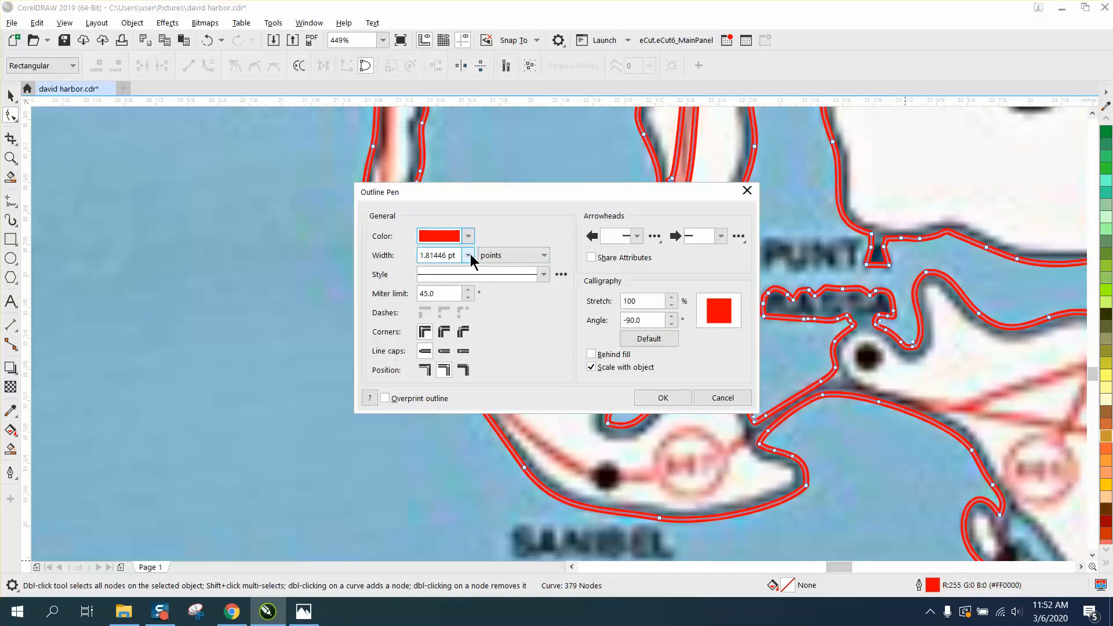
left_click(468, 256)
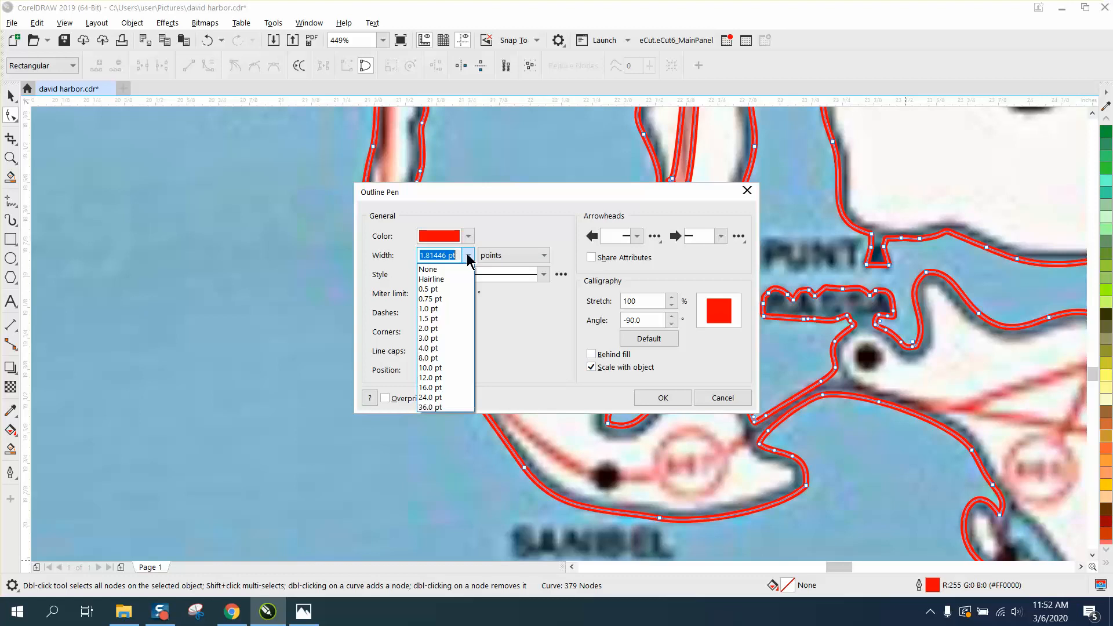
left_click(441, 279)
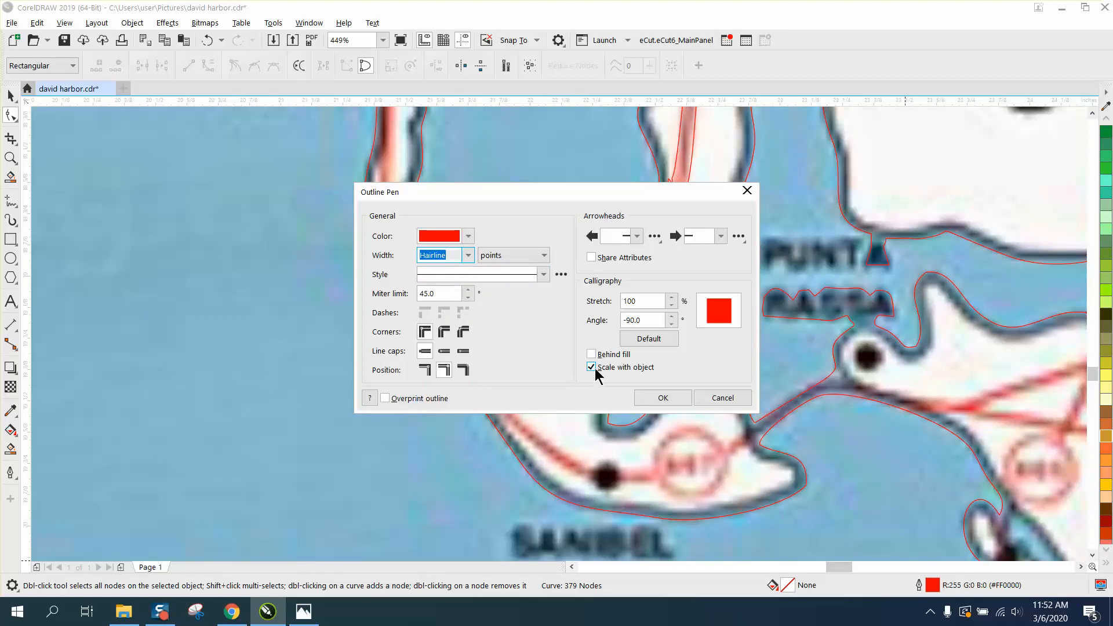
left_click(663, 398)
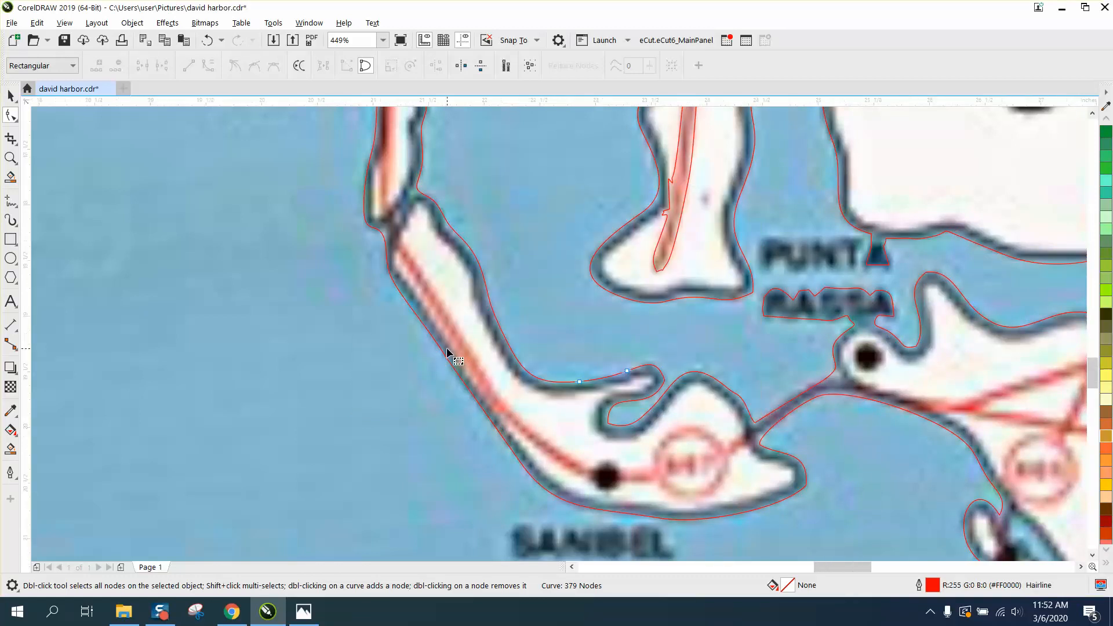
Measure the gap between the two causeway outlines east of Sanibel with a parallel dimension, and delete the dimension.
scroll(452, 354, "down", 3)
left_click(10, 158)
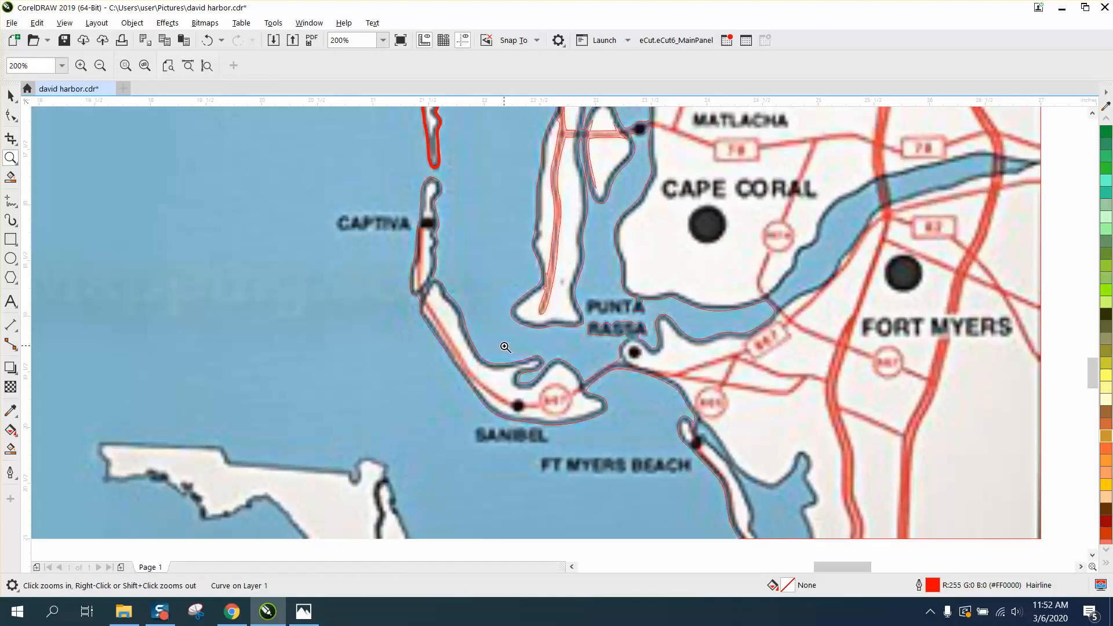
left_click_drag(532, 352, 665, 411)
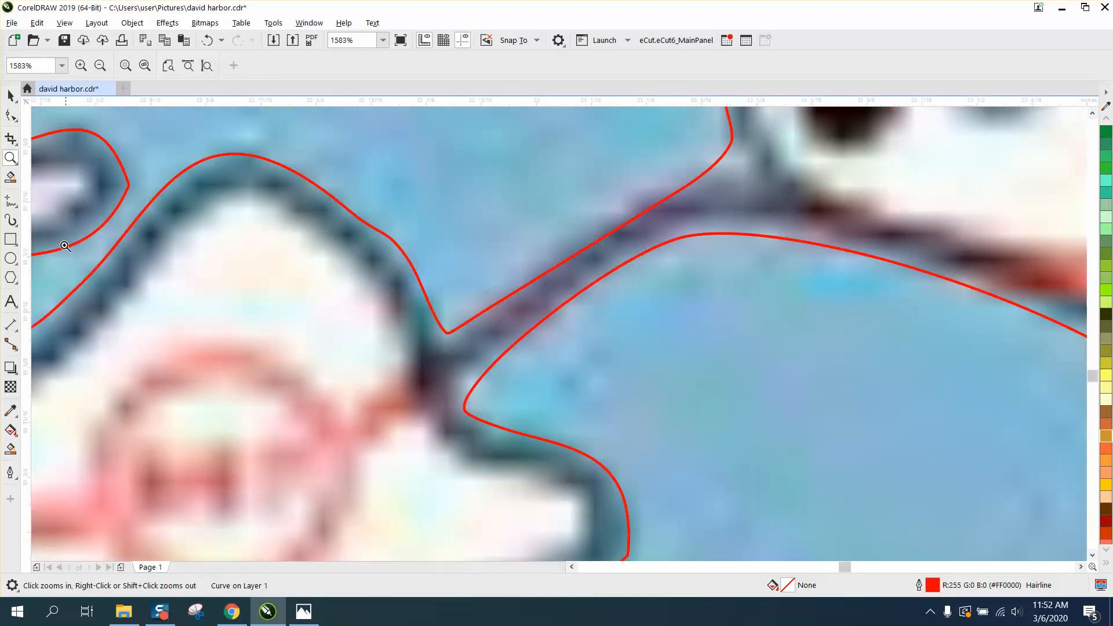
left_click(11, 115)
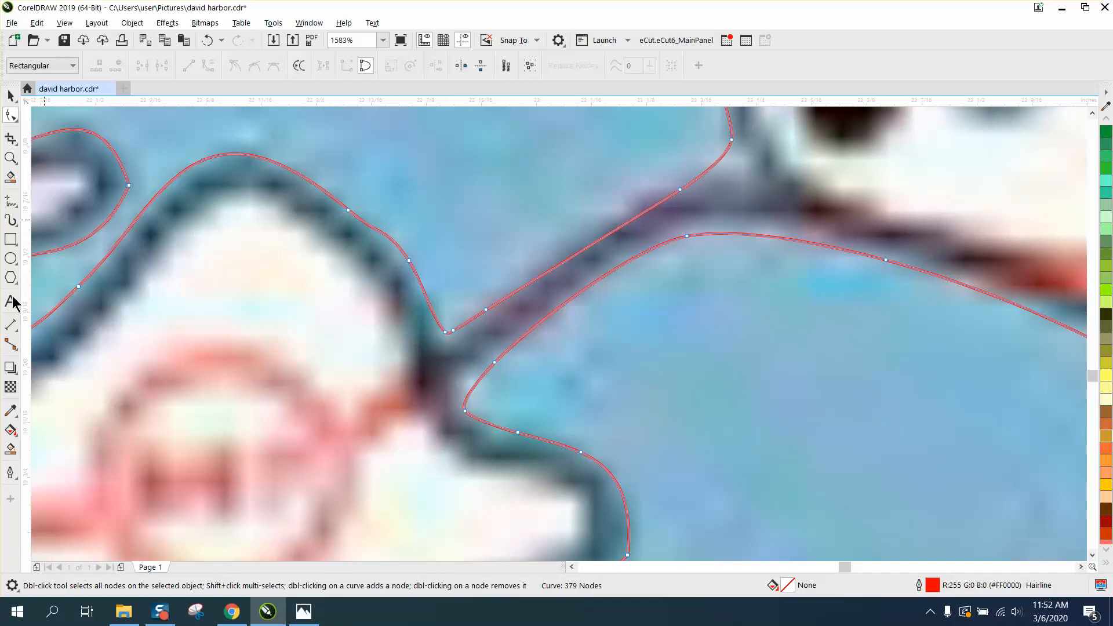
left_click(14, 329)
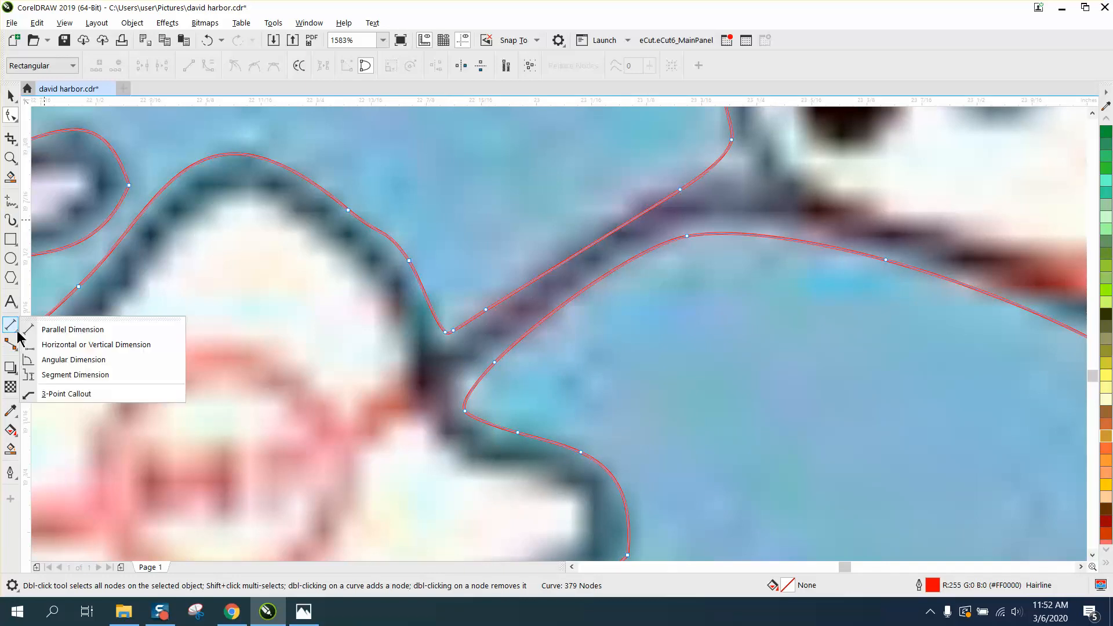
left_click(57, 329)
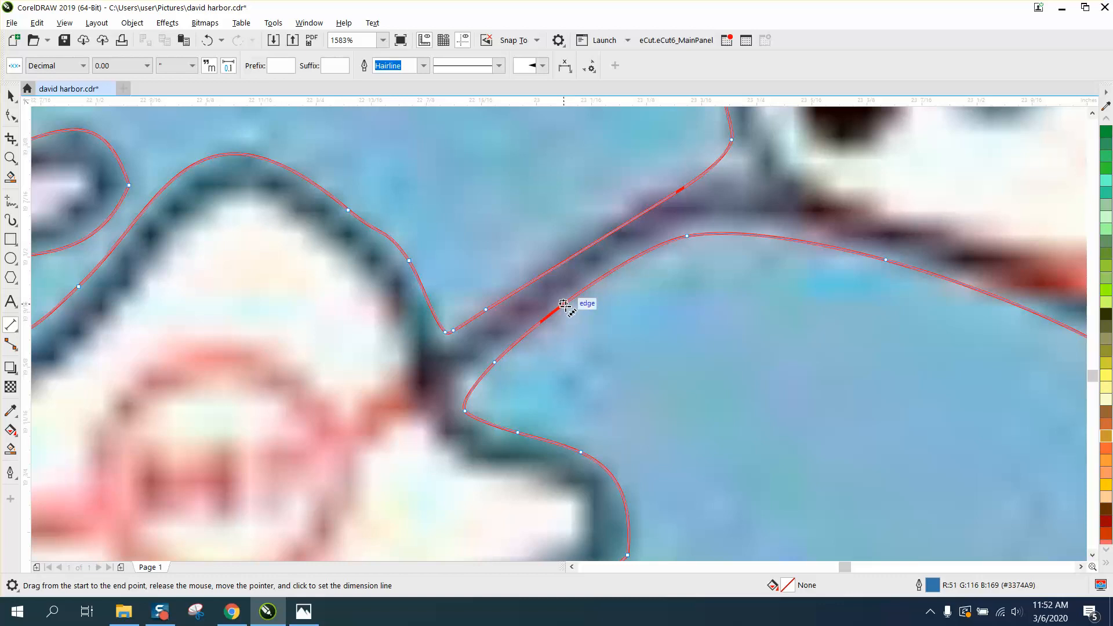
left_click_drag(564, 304, 544, 273)
left_click(566, 269)
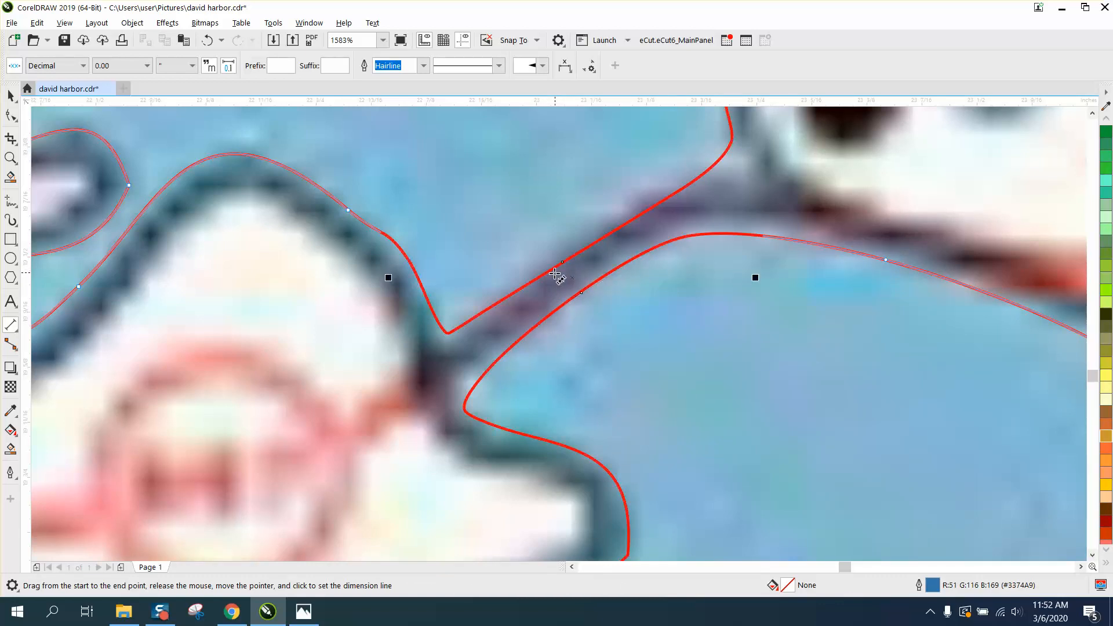
left_click(555, 274)
key("Delete")
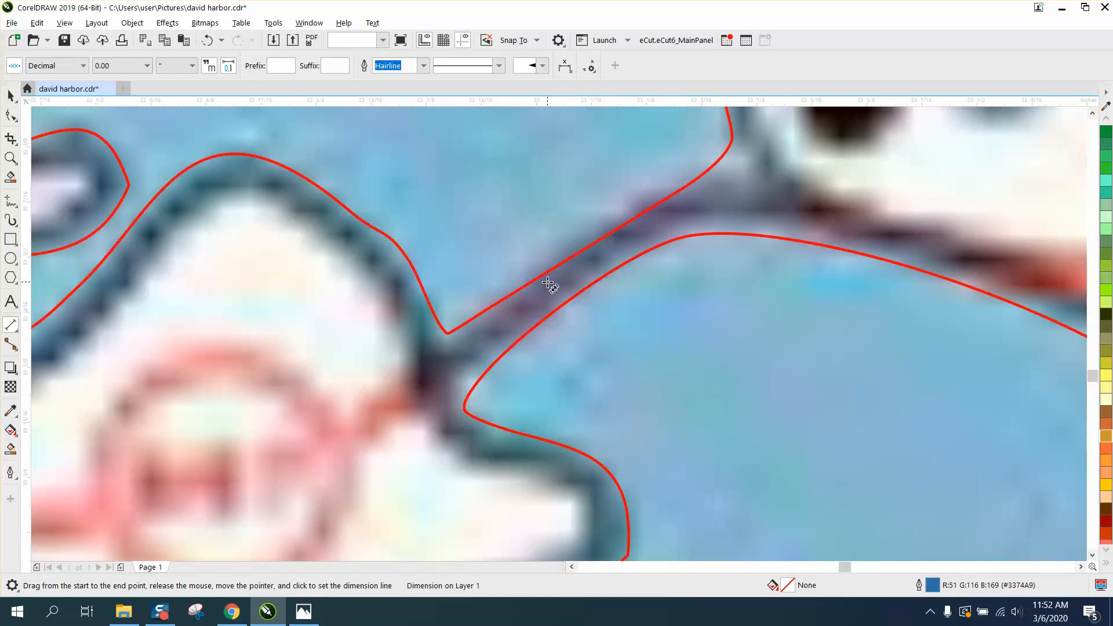
Move the shoreline nodes along the Sanibel causeway's upper edge upward with the Shape tool to widen the strip.
left_click(12, 156)
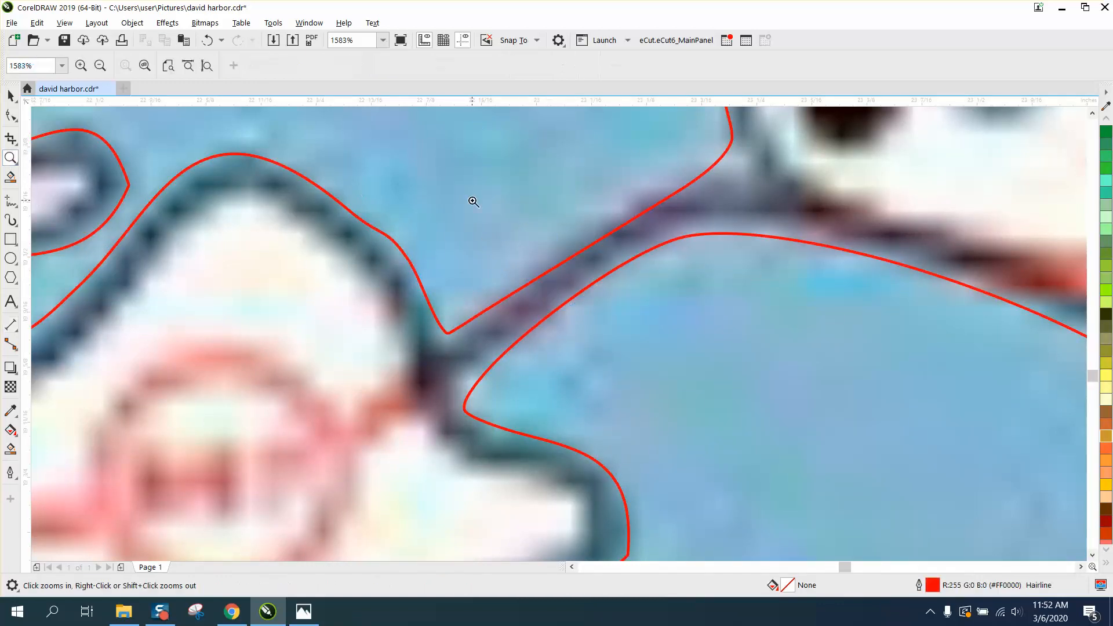
left_click(874, 454)
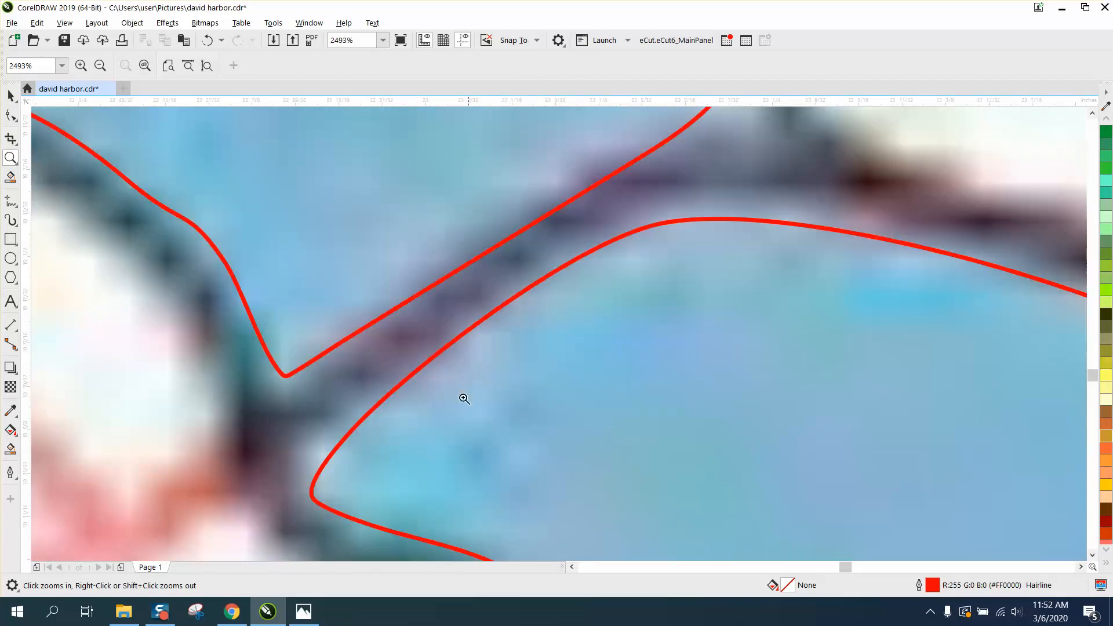
left_click(11, 140)
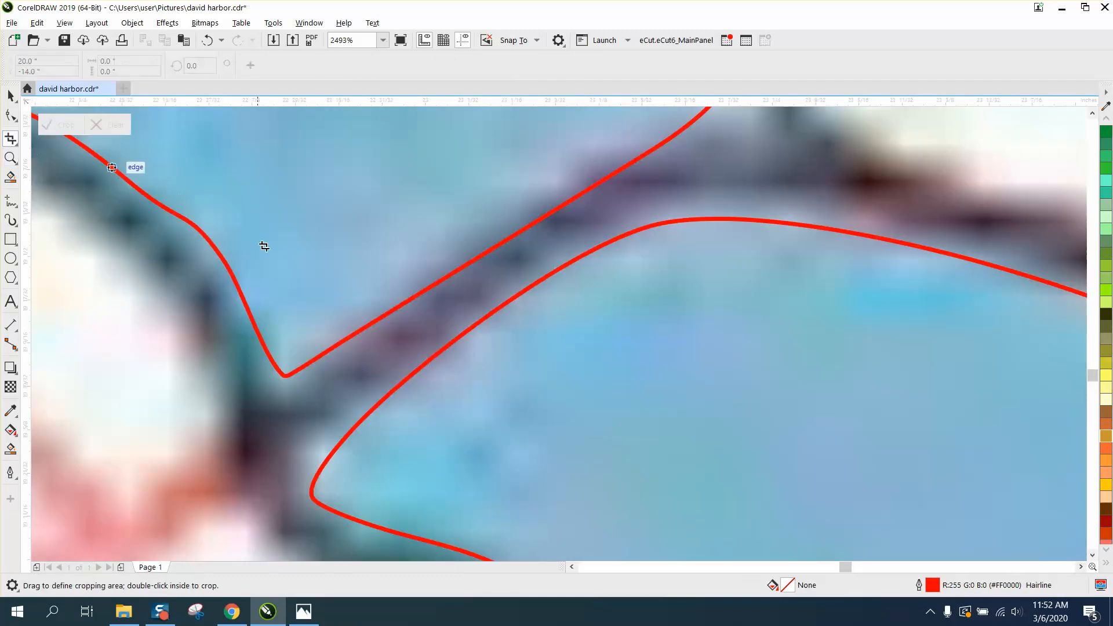
left_click(15, 120)
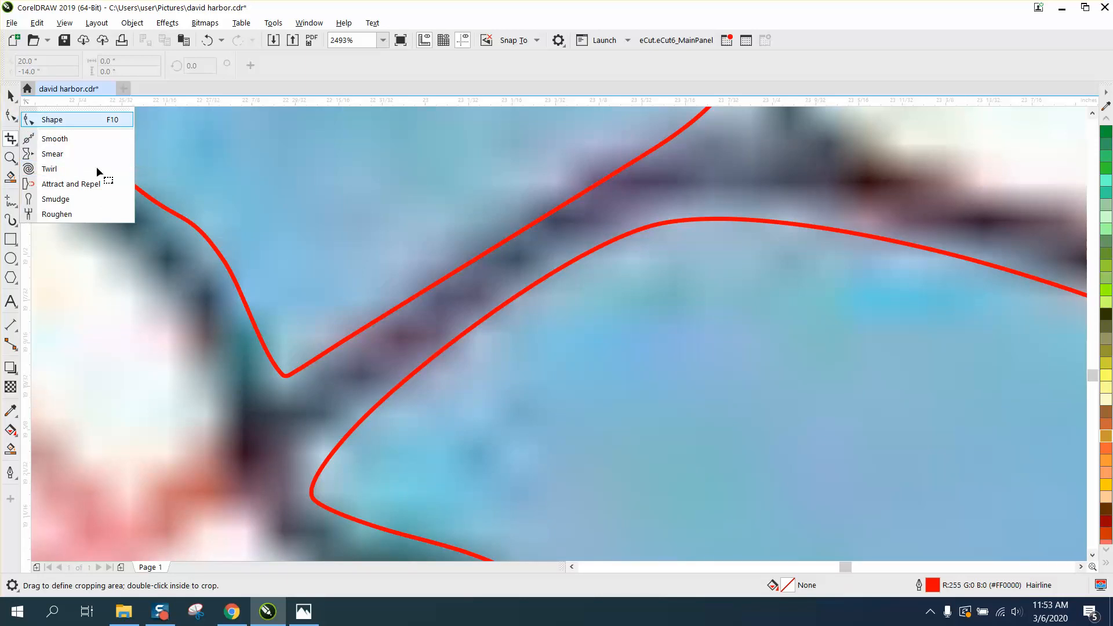
left_click(52, 120)
left_click(285, 374)
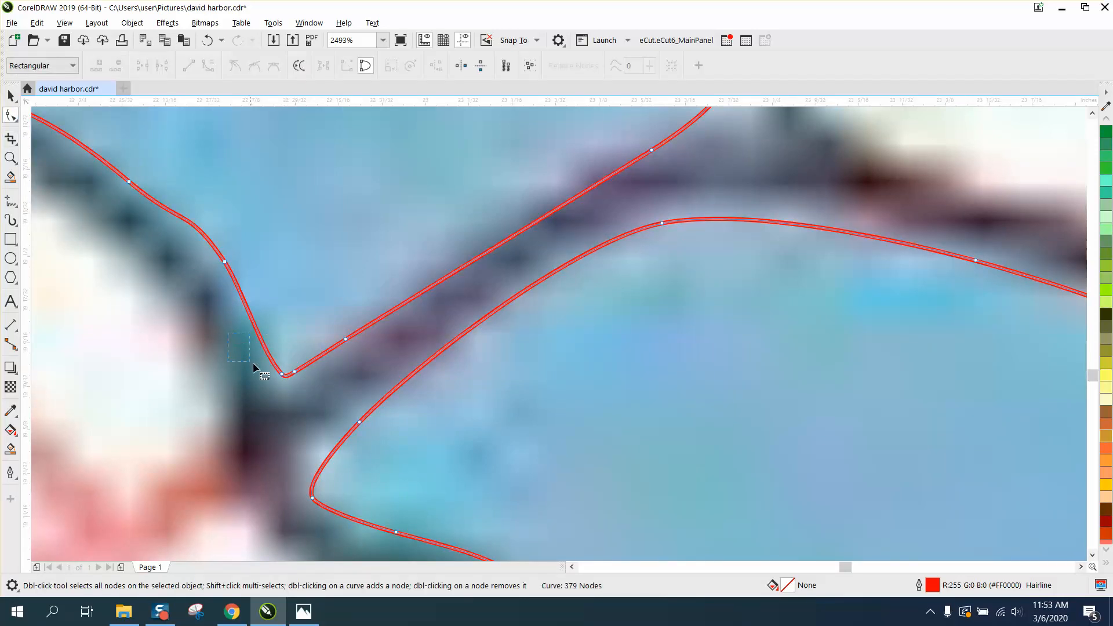
left_click_drag(253, 363, 363, 374)
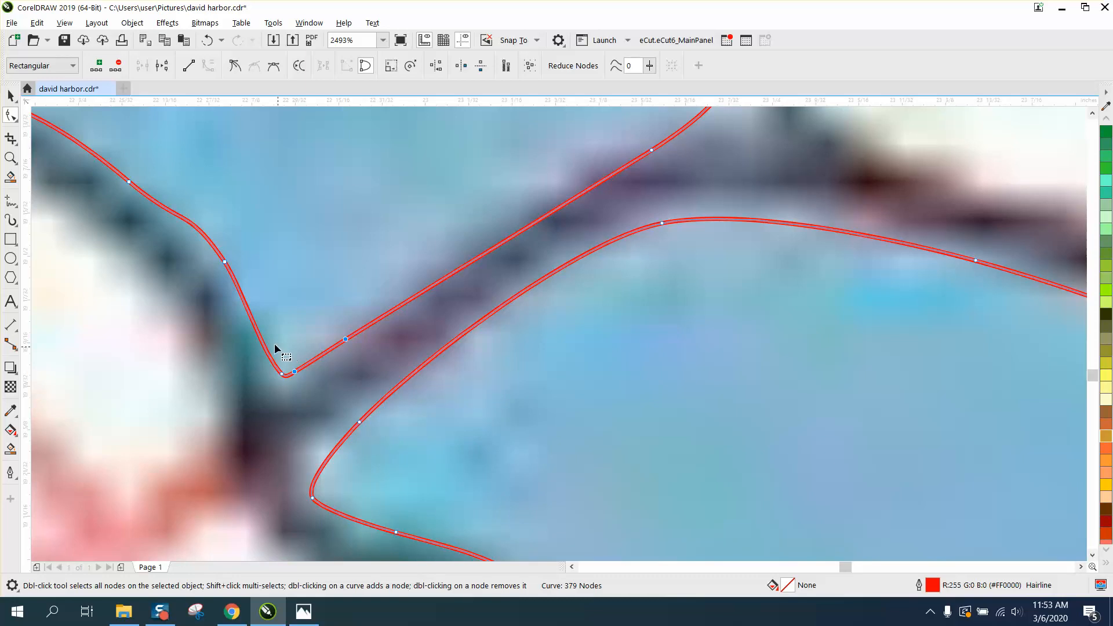
left_click_drag(267, 328, 368, 394)
left_click_drag(600, 139, 648, 198)
Reshape the causeway's lower edge by pulling its curve segment outward and adjusting the node at its Punta Rassa end.
left_click_drag(718, 265, 642, 335)
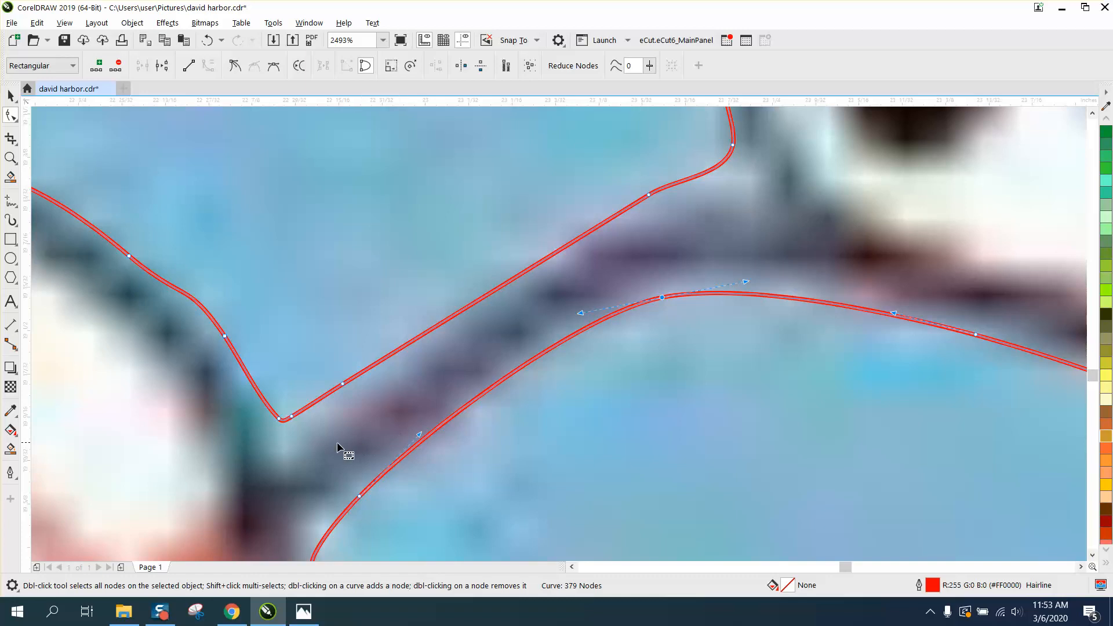
left_click_drag(409, 523, 410, 524)
left_click_drag(490, 392, 520, 395)
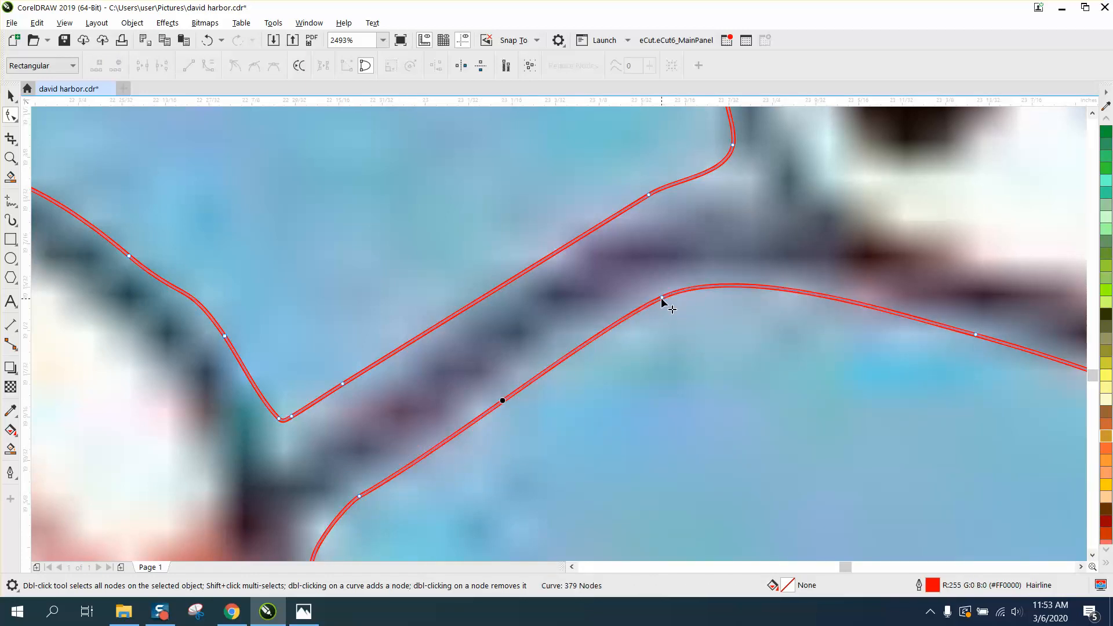
left_click_drag(662, 298, 678, 300)
Place a parallel dimension across the reshaped Sanibel causeway and inspect its width up close.
scroll(525, 318, "down", 3)
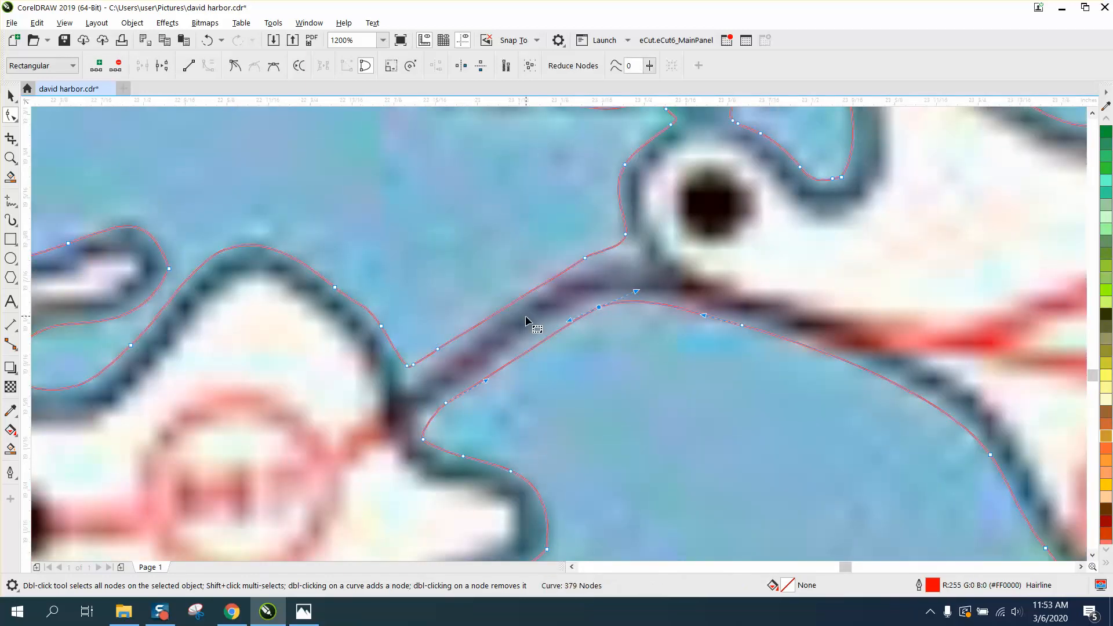
left_click(16, 329)
left_click(67, 330)
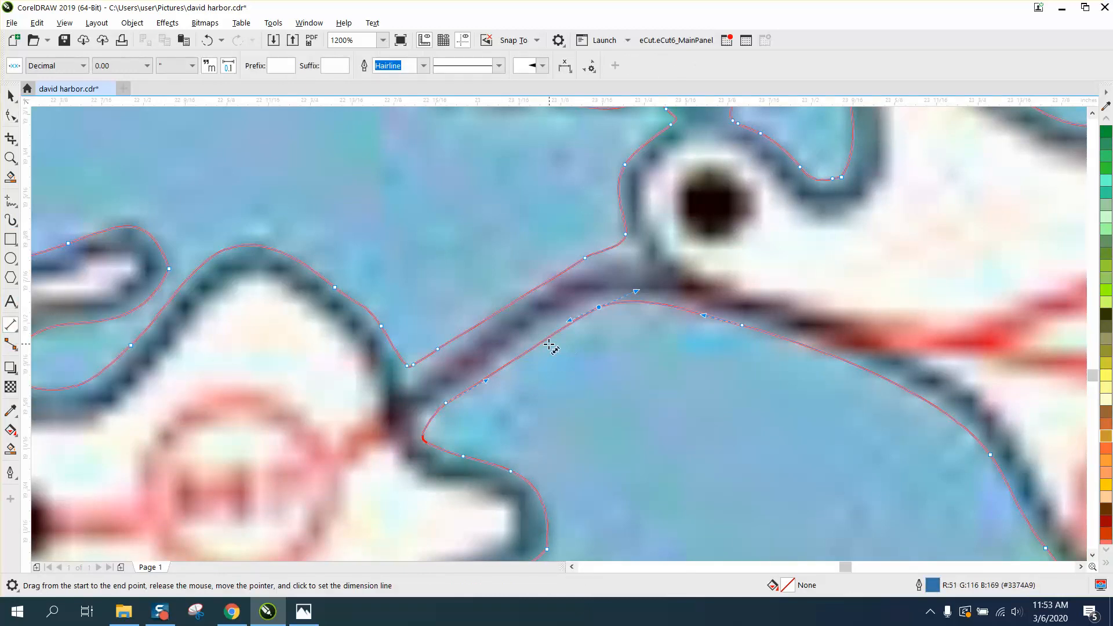
left_click_drag(541, 343, 513, 306)
left_click(522, 303)
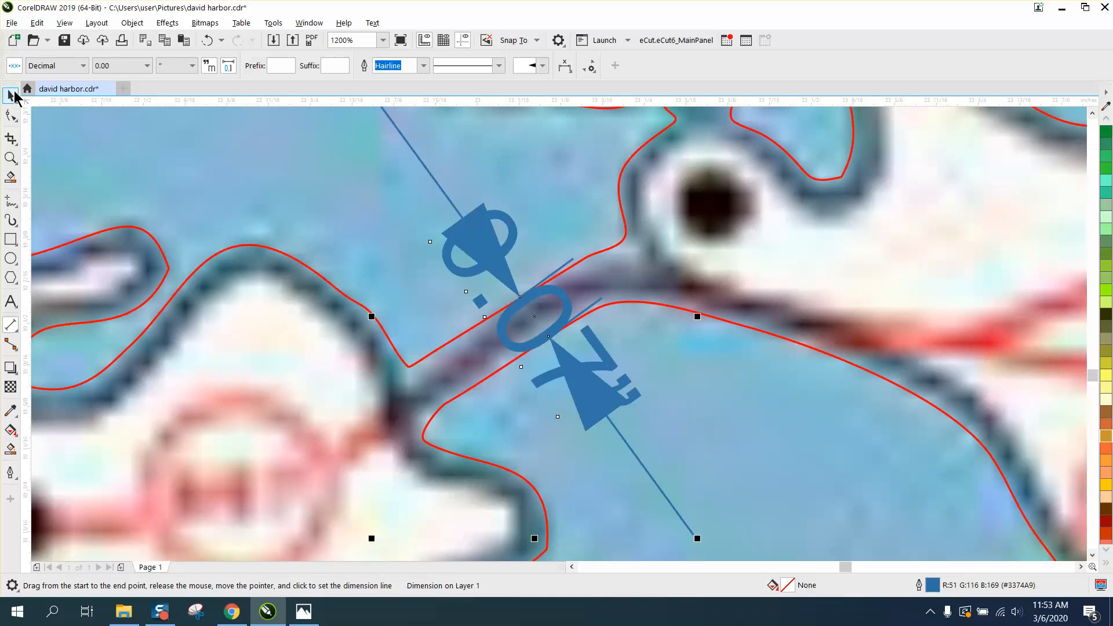
left_click(12, 95)
scroll(572, 359, "down", 2)
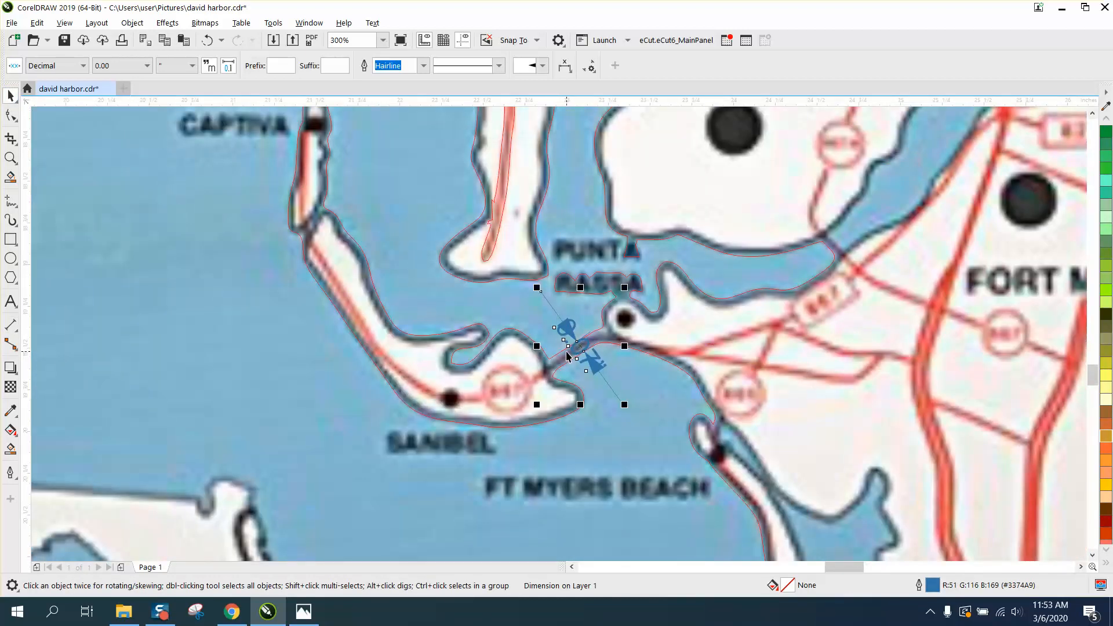
left_click(10, 158)
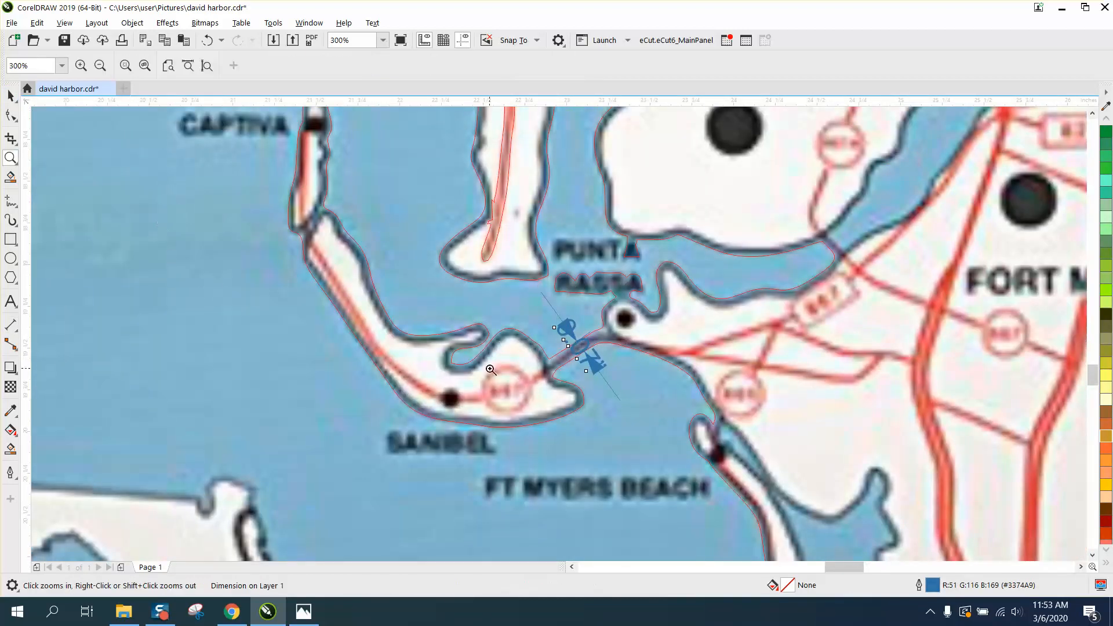
left_click_drag(525, 326, 670, 396)
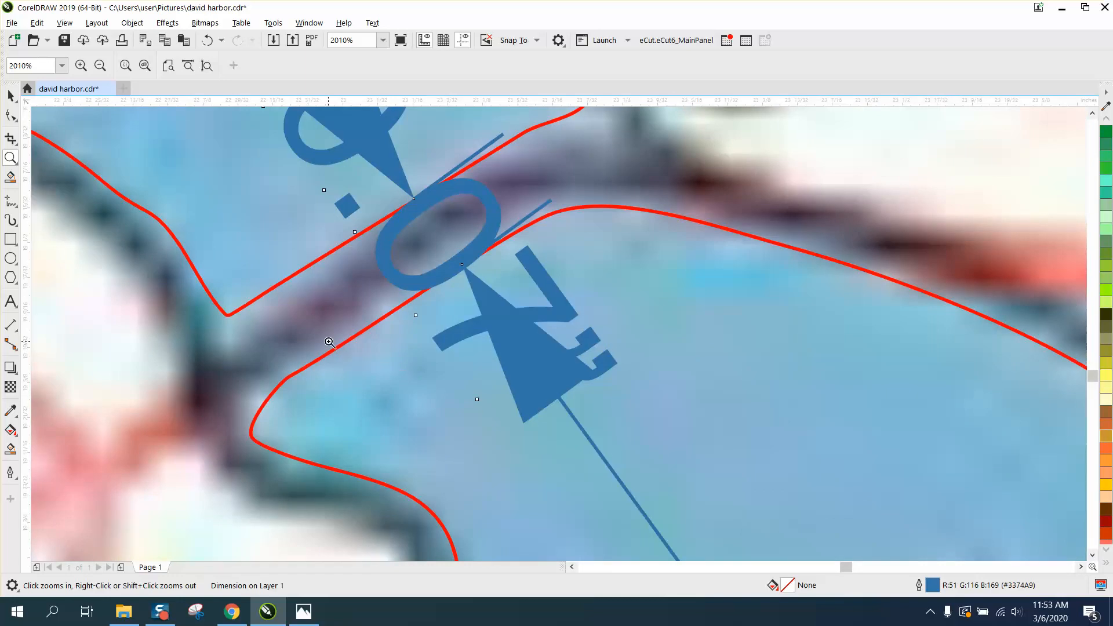
scroll(363, 342, "down", 1)
left_click(11, 96)
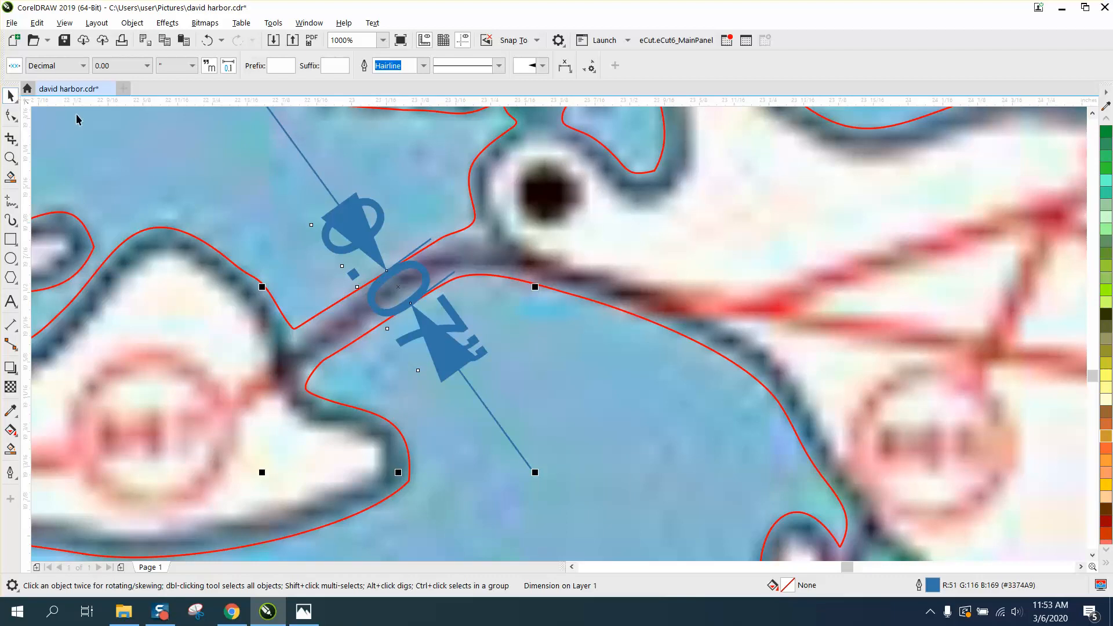
Delete the parallel dimension placed across the Sanibel causeway.
scroll(463, 361, "down", 1)
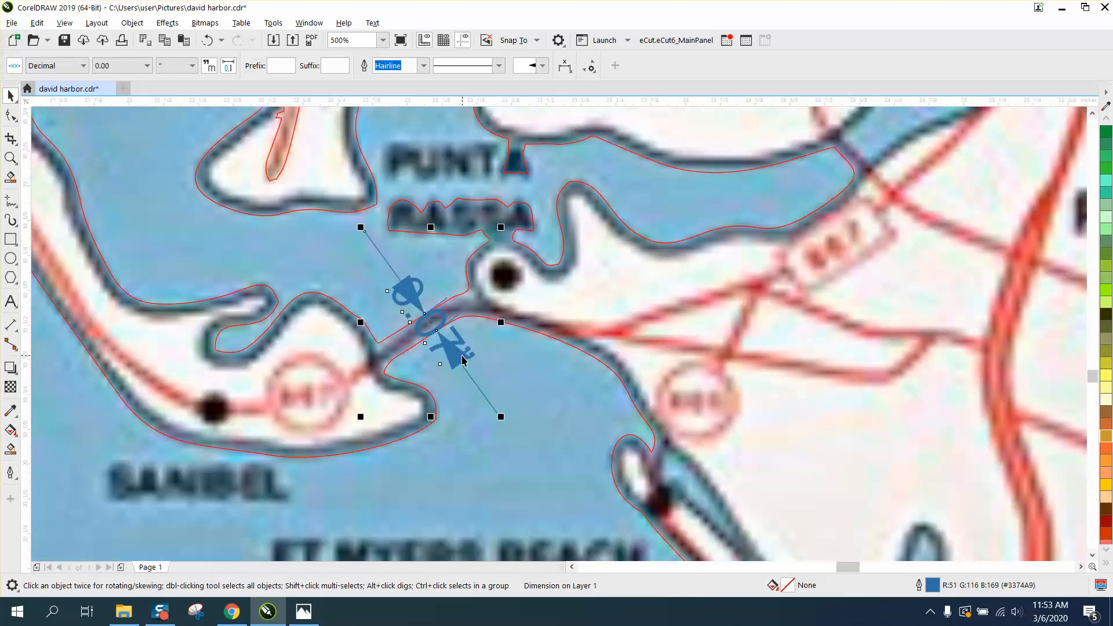
key("Delete")
scroll(458, 365, "down", 1)
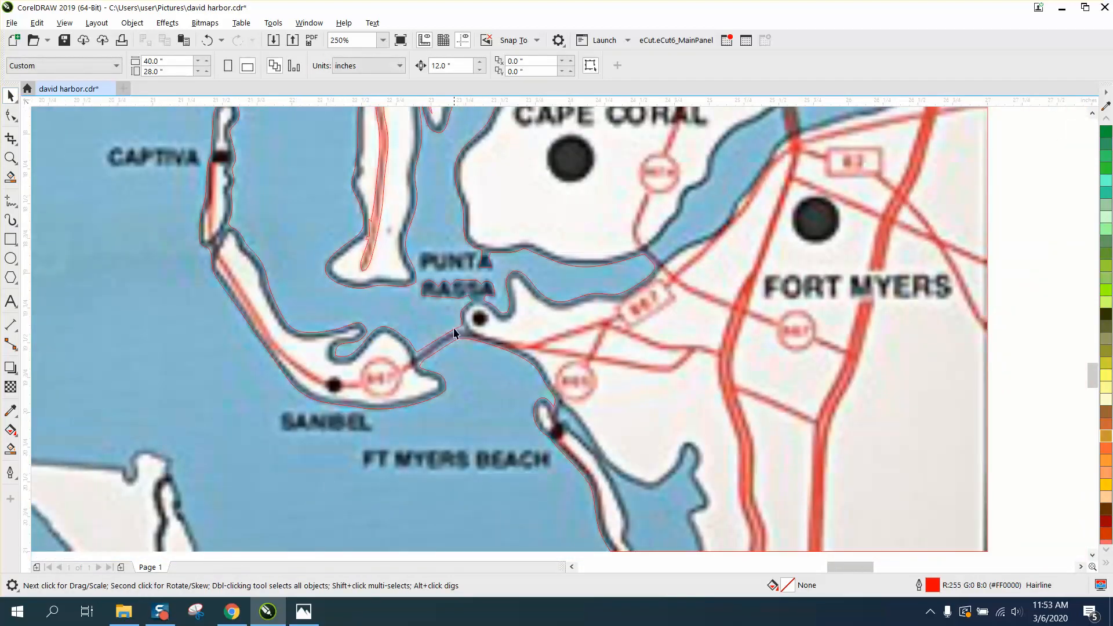
Delete the shoreline nodes that trace around the RASSA lettering above the Punta Rassa dot.
left_click(10, 158)
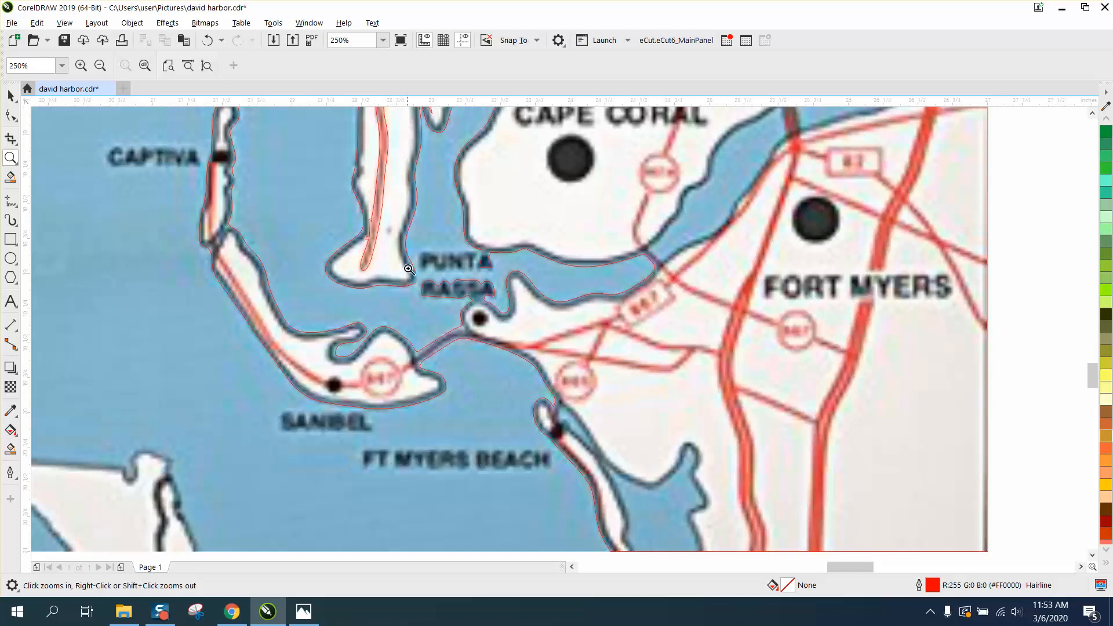
left_click_drag(410, 272, 549, 326)
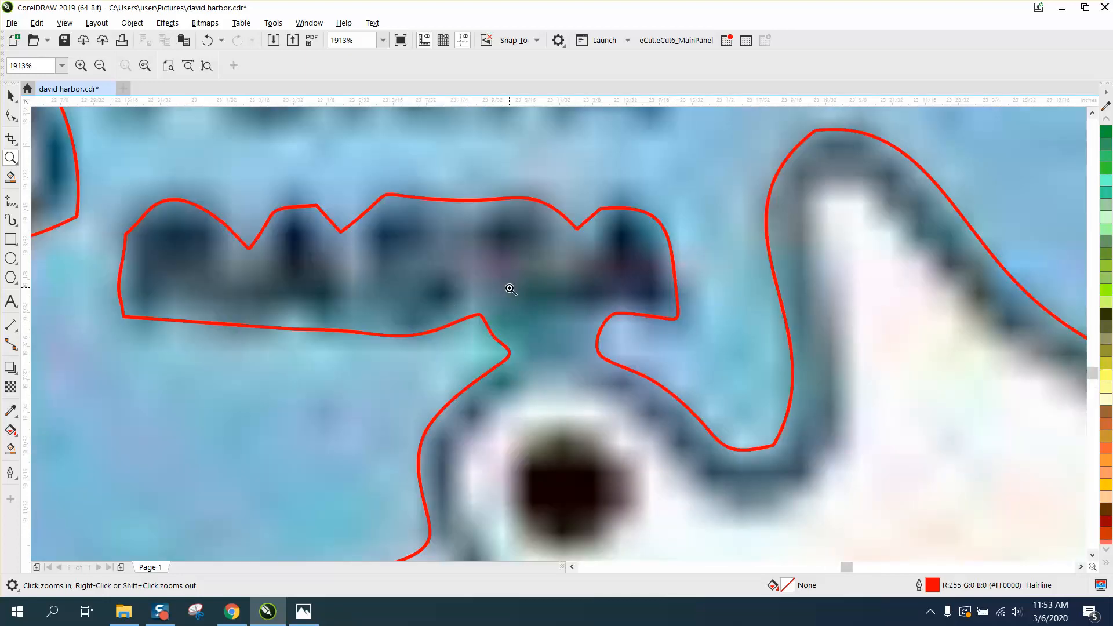
scroll(261, 232, "down", 1)
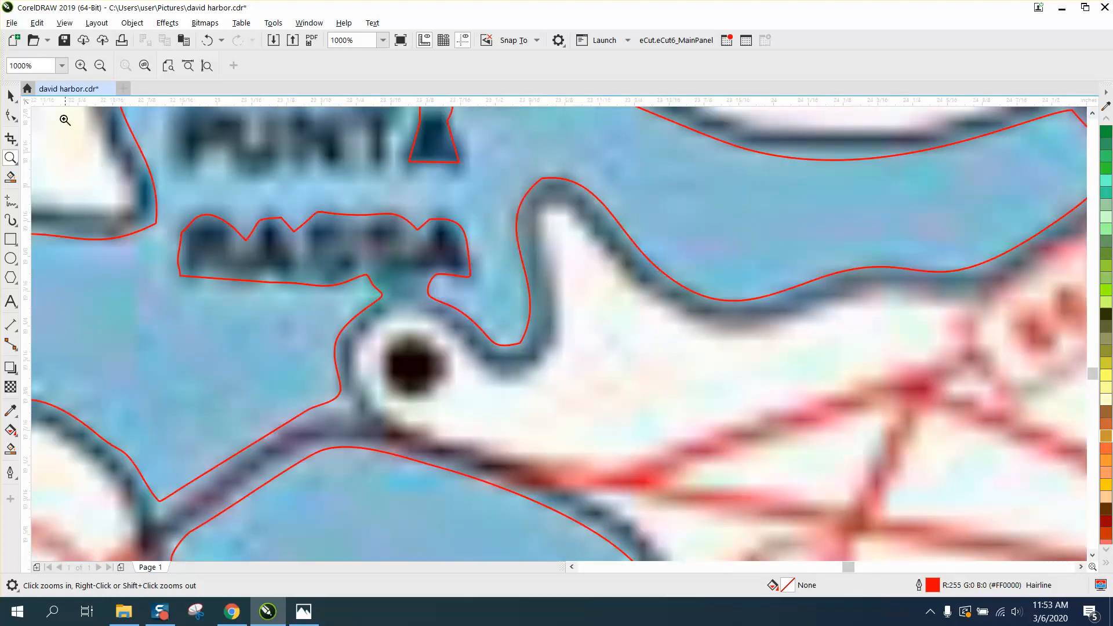
left_click(11, 115)
left_click(195, 215)
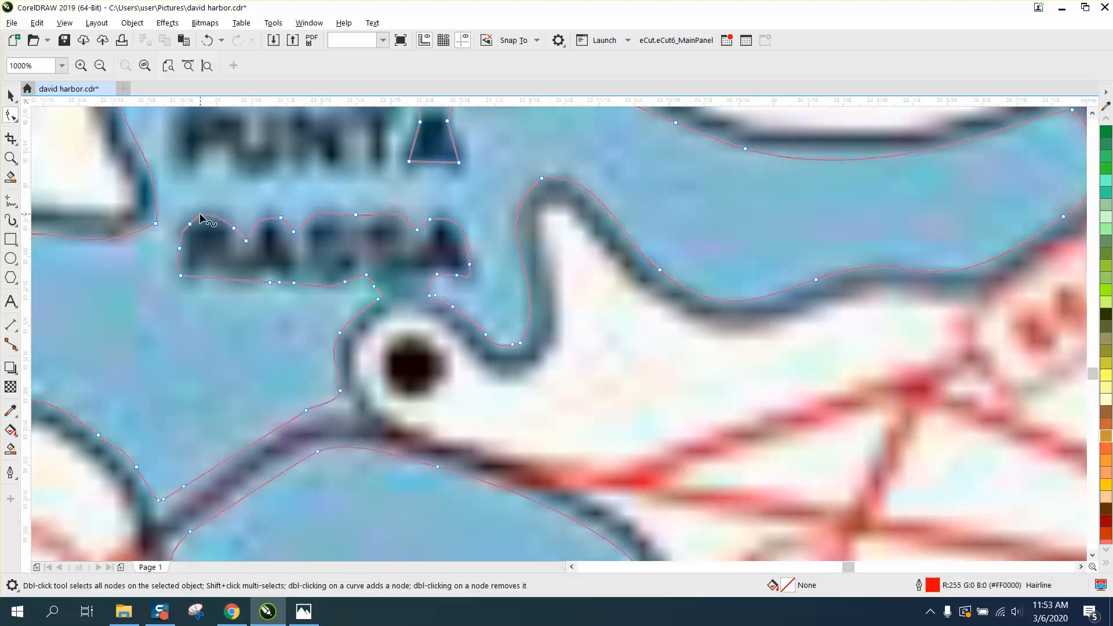
left_click_drag(169, 197, 491, 293)
key("Delete")
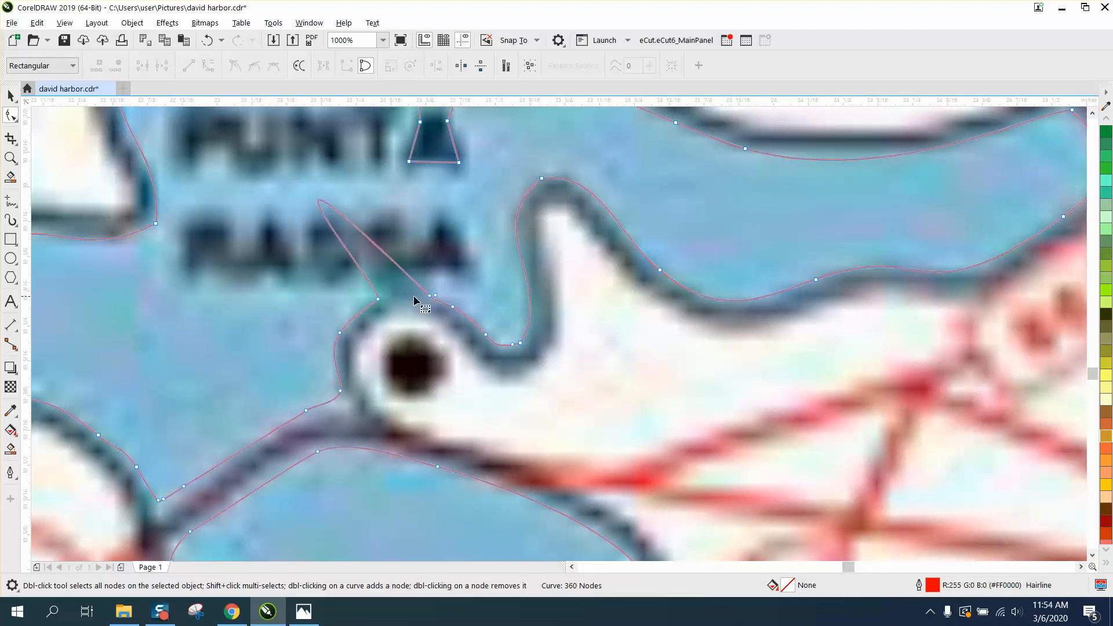
Convert the leftover spike between the two shoreline nodes above the Punta Rassa dot to a straight line.
left_click_drag(345, 286, 435, 306)
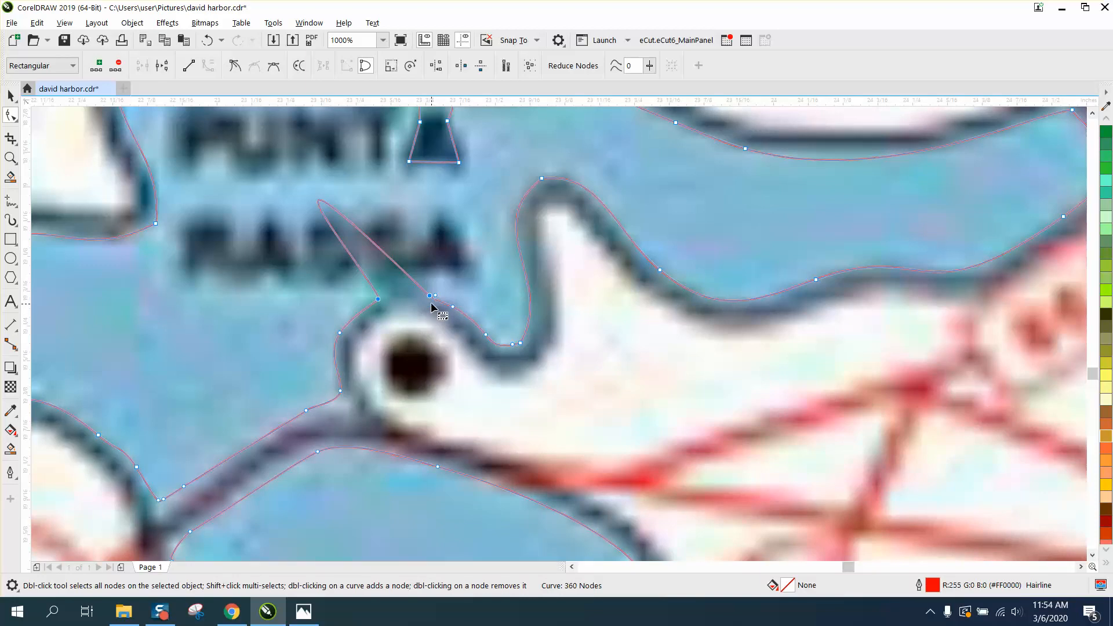
right_click(429, 298)
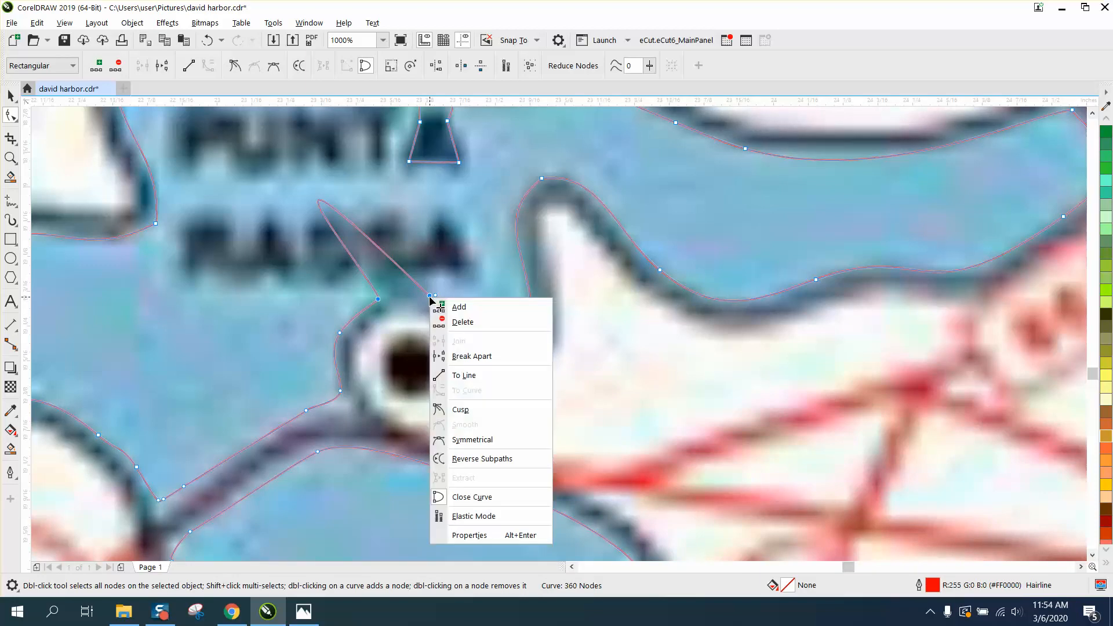
left_click(467, 375)
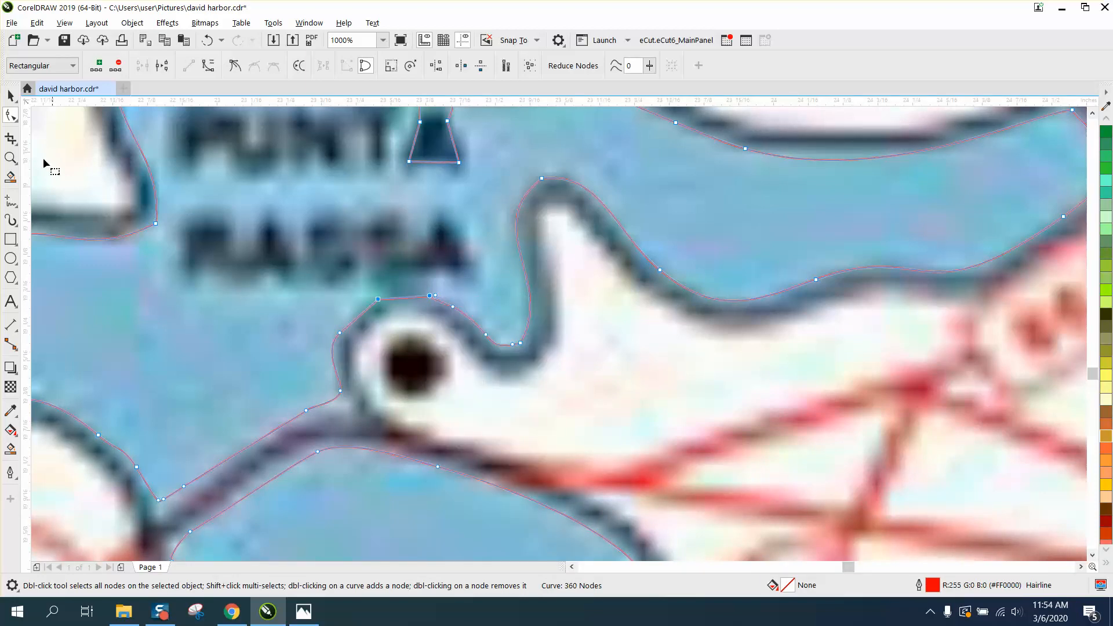
Smooth the shoreline over the Punta Rassa dot and the small inlet east of it, using the Smooth tool with a 0.25-inch nib.
left_click(10, 158)
left_click_drag(339, 263, 481, 331)
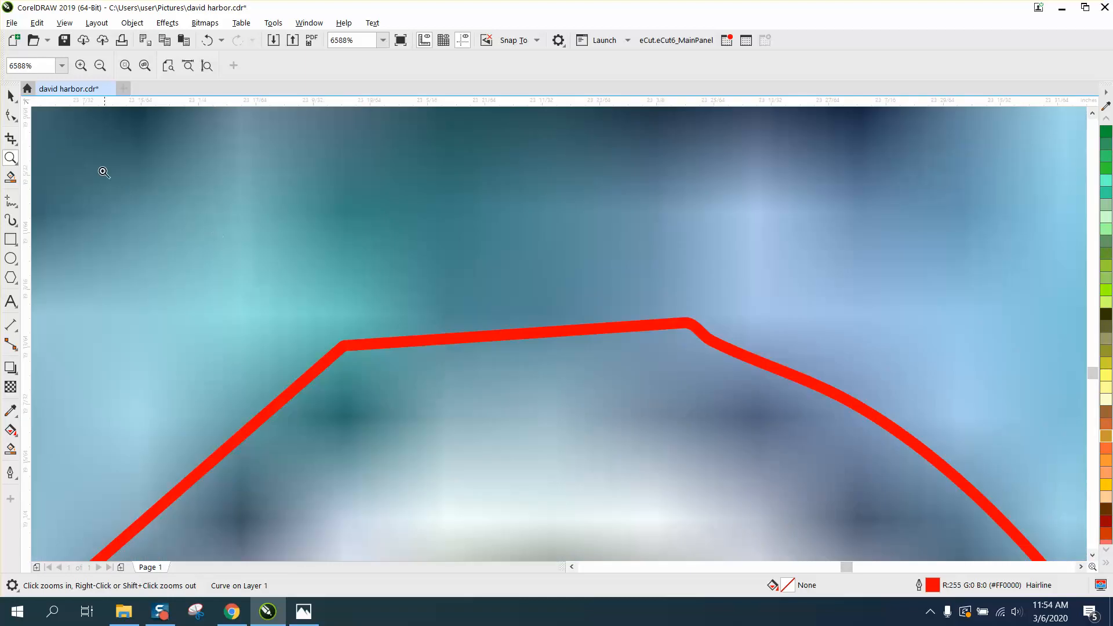
left_click(10, 116)
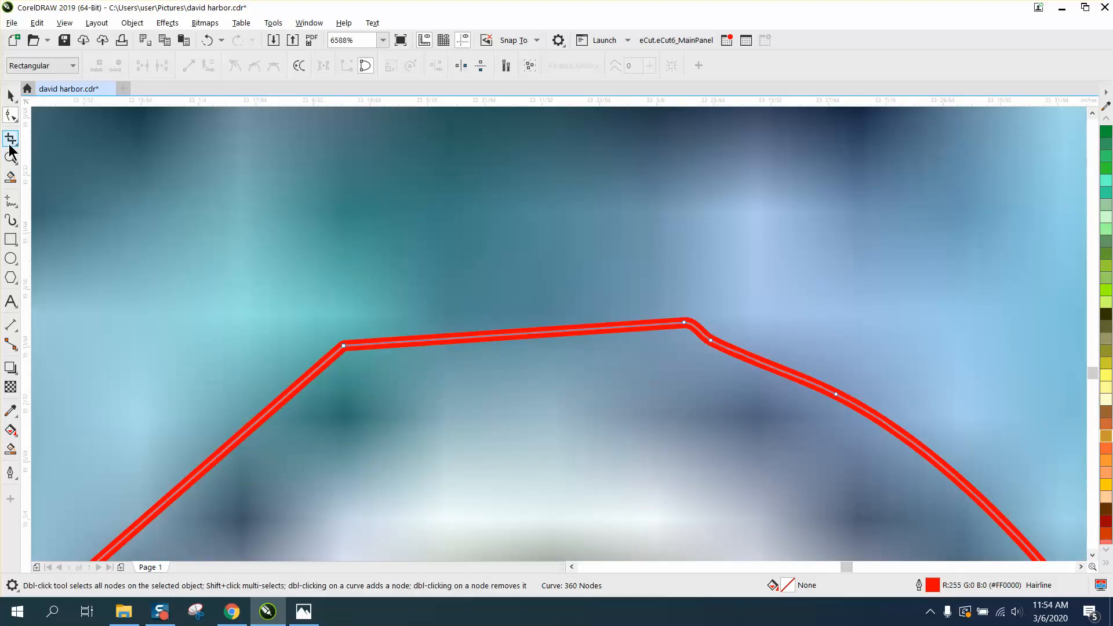
left_click(14, 116)
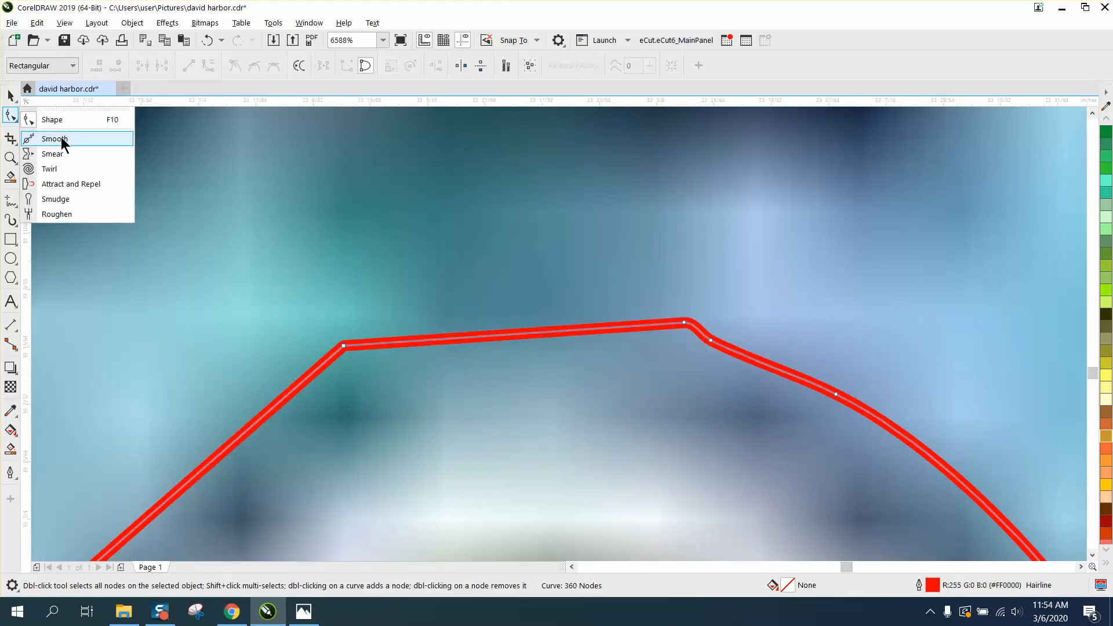
left_click(61, 140)
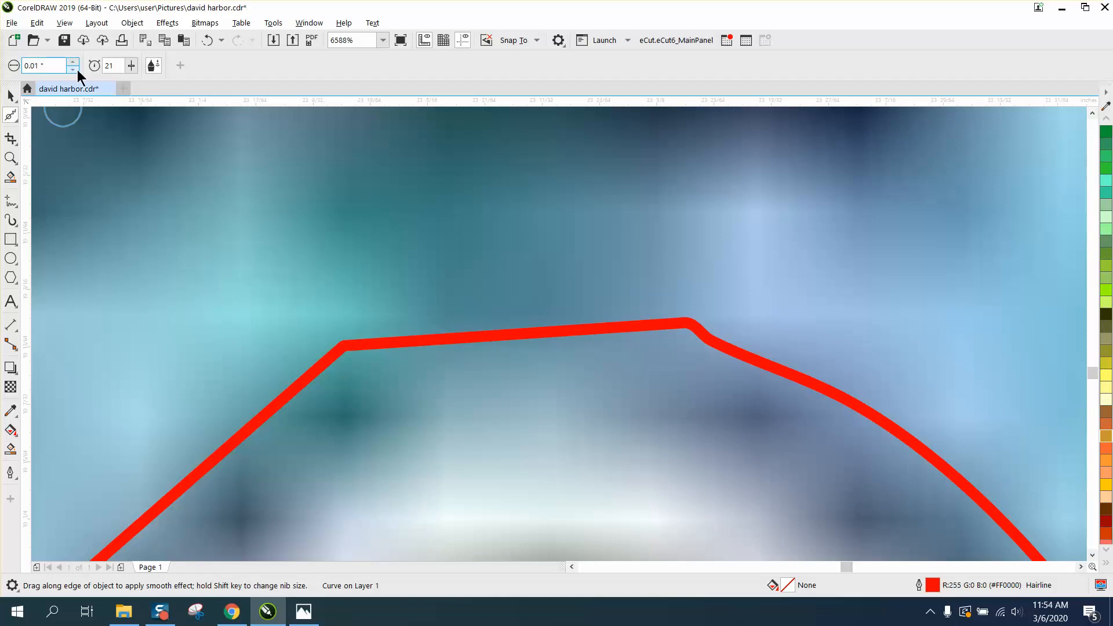
left_click_drag(53, 66, 1, 76)
type(".25")
key("Return")
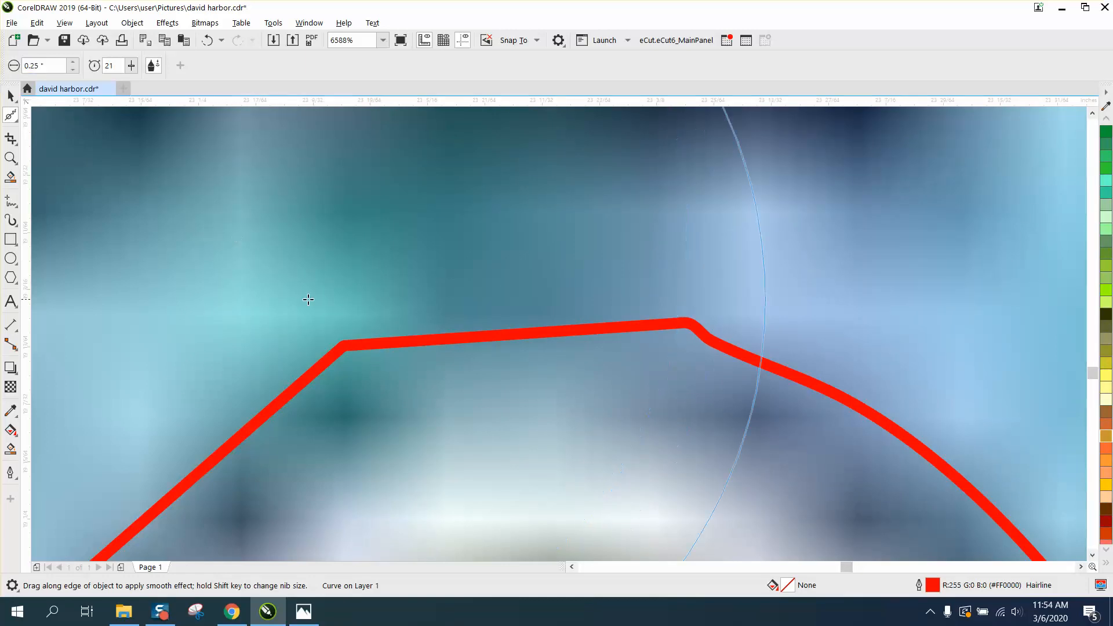
left_click_drag(351, 341, 681, 335)
scroll(264, 267, "down", 2)
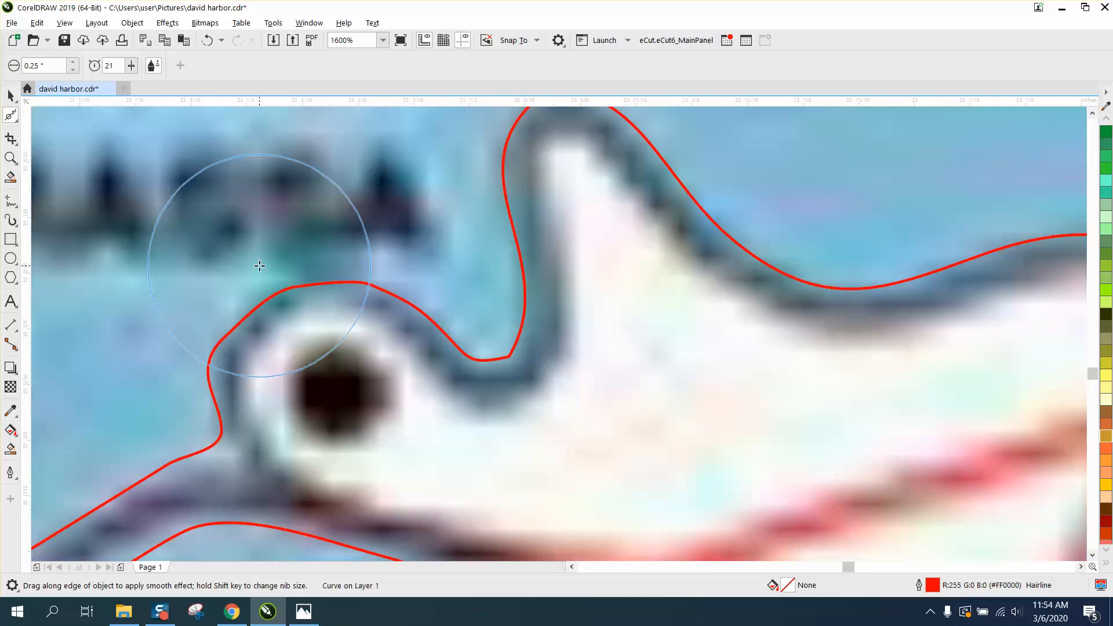
left_click_drag(500, 363, 499, 370)
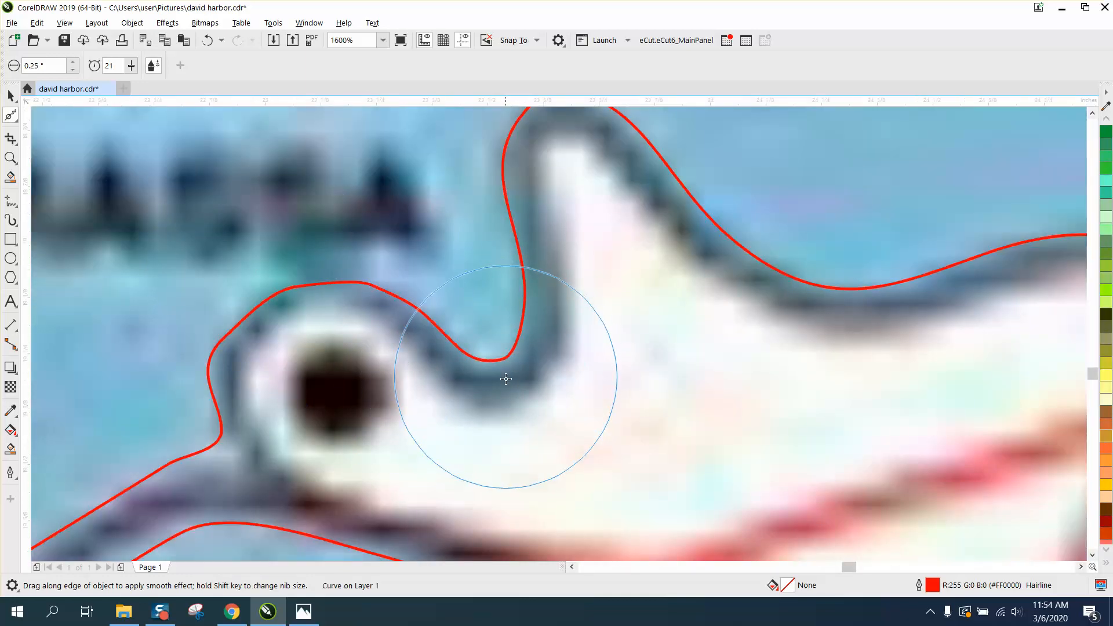
scroll(499, 369, "down", 1)
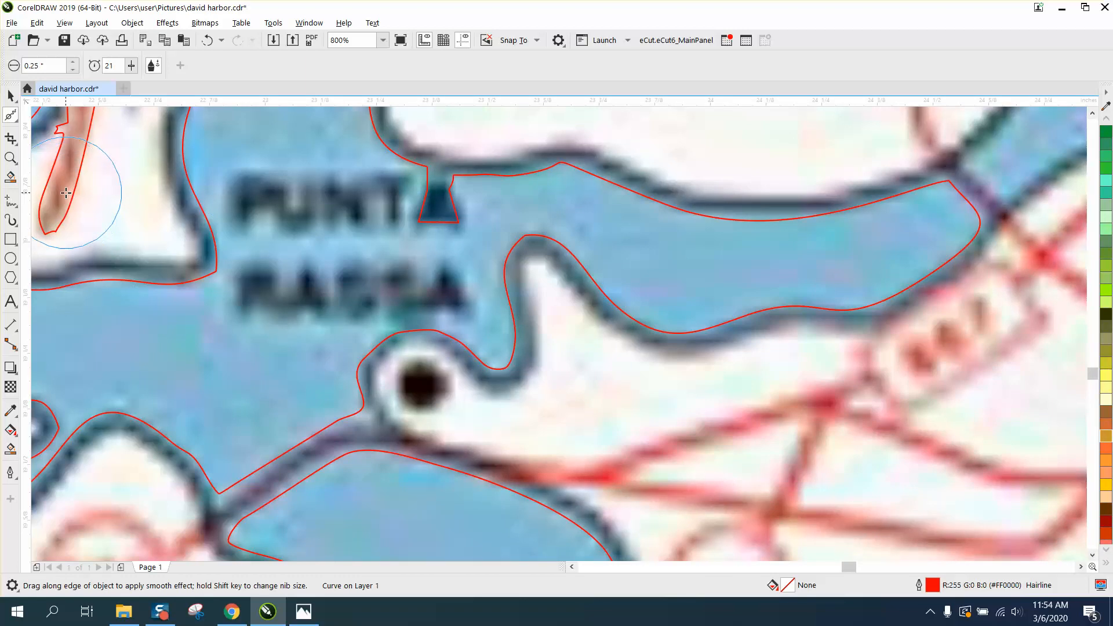
Delete the shoreline nodes that trace around the final A of PUNTA, below the Cape Coral coast.
left_click(19, 171)
left_click(44, 176)
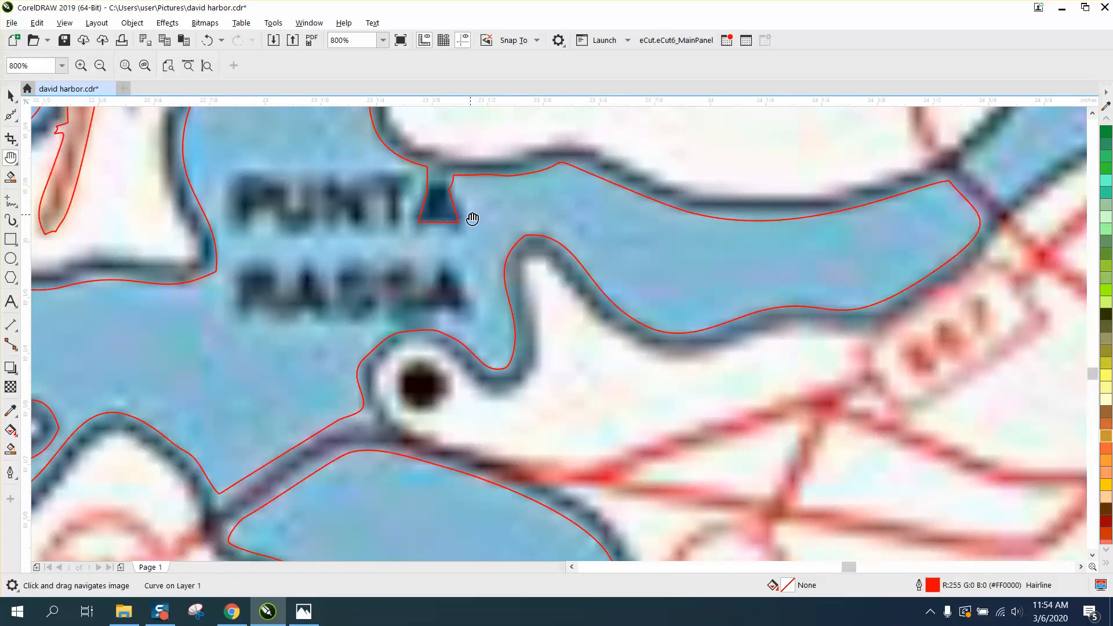
left_click_drag(473, 219, 524, 251)
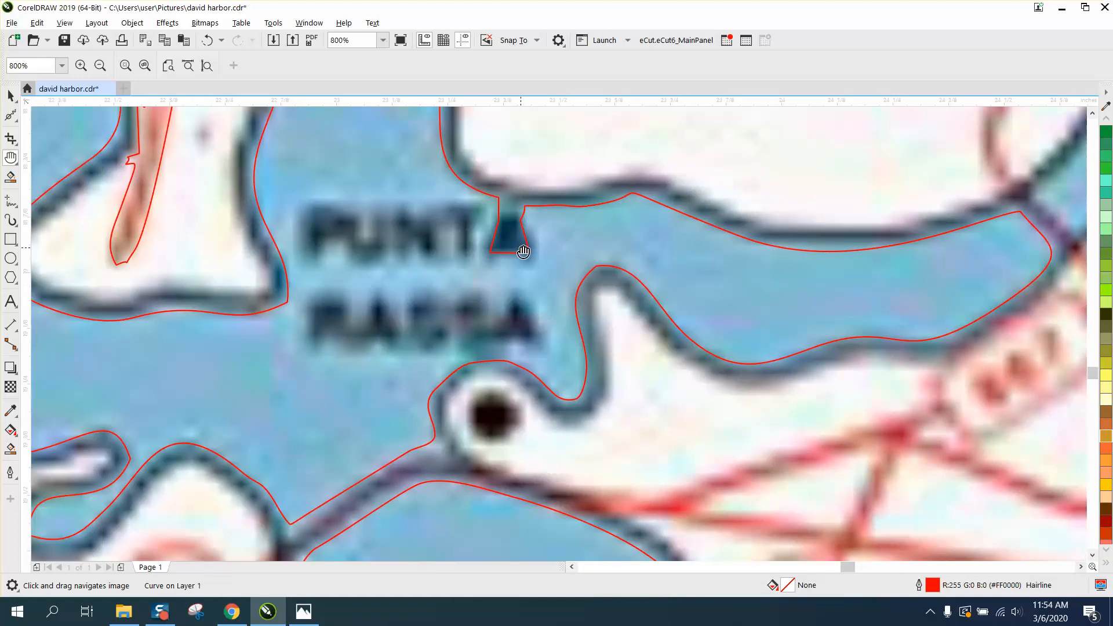
key("z")
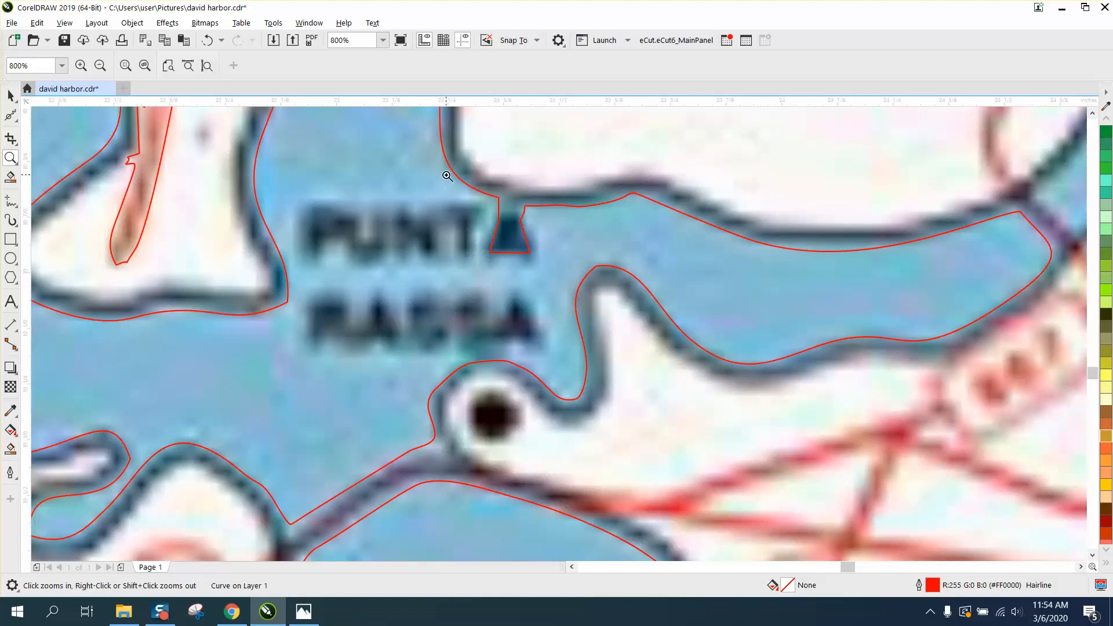
left_click_drag(447, 176, 645, 312)
left_click(11, 115)
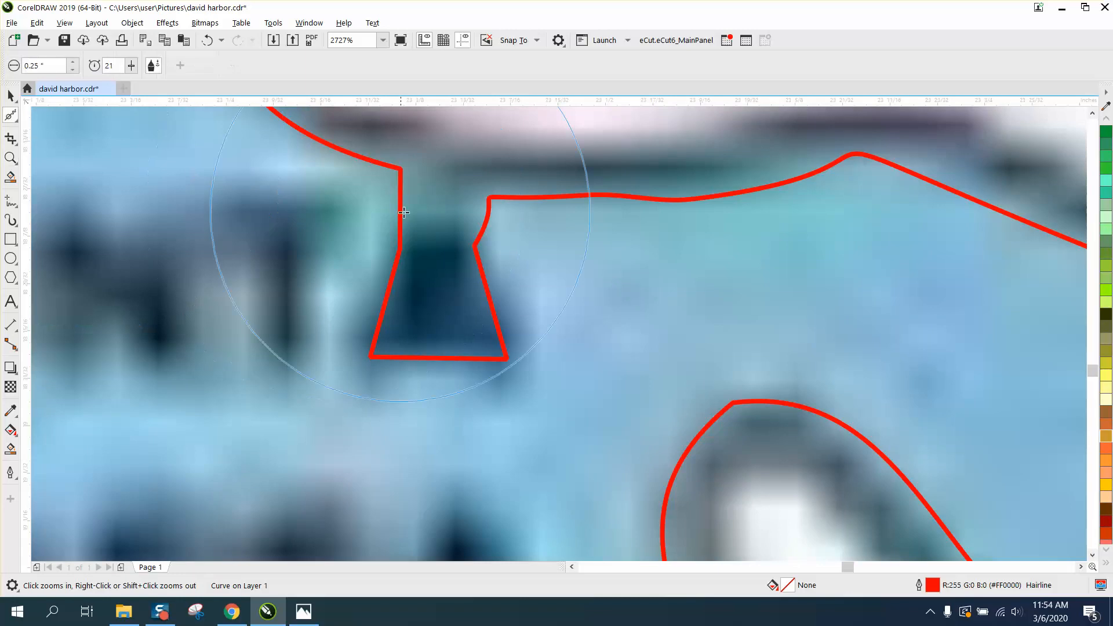
left_click(18, 122)
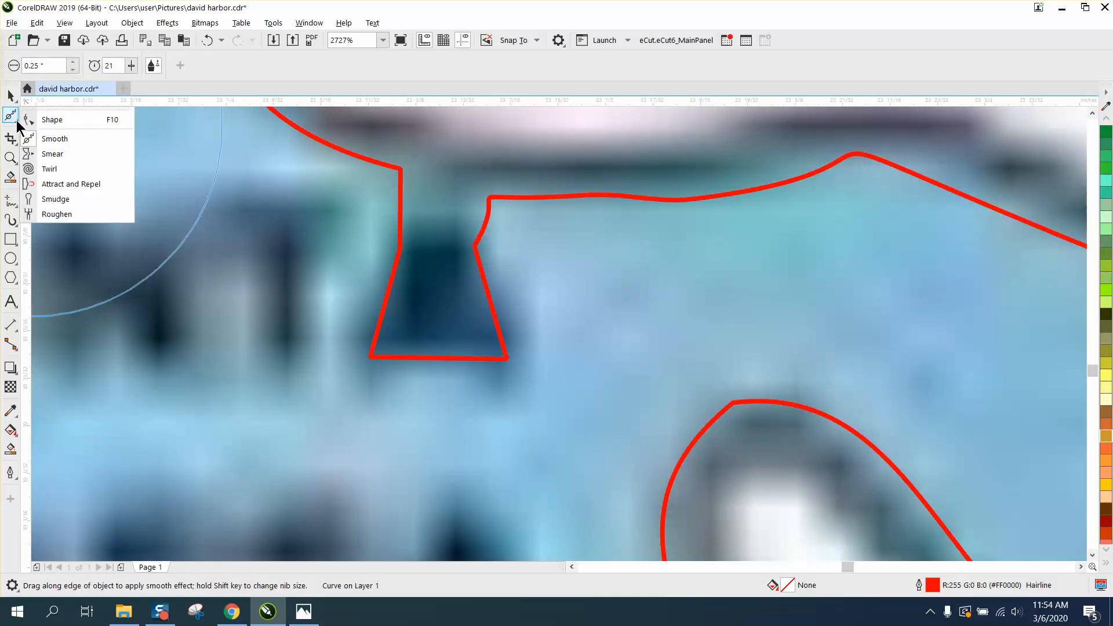
left_click(52, 120)
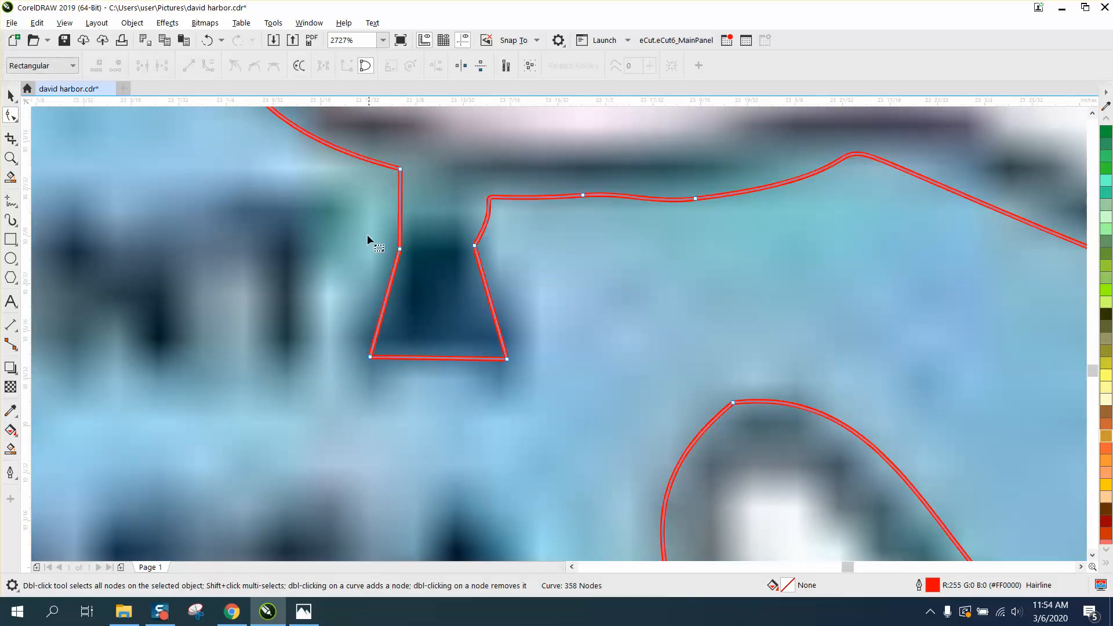
left_click_drag(367, 234, 557, 388)
key("Delete")
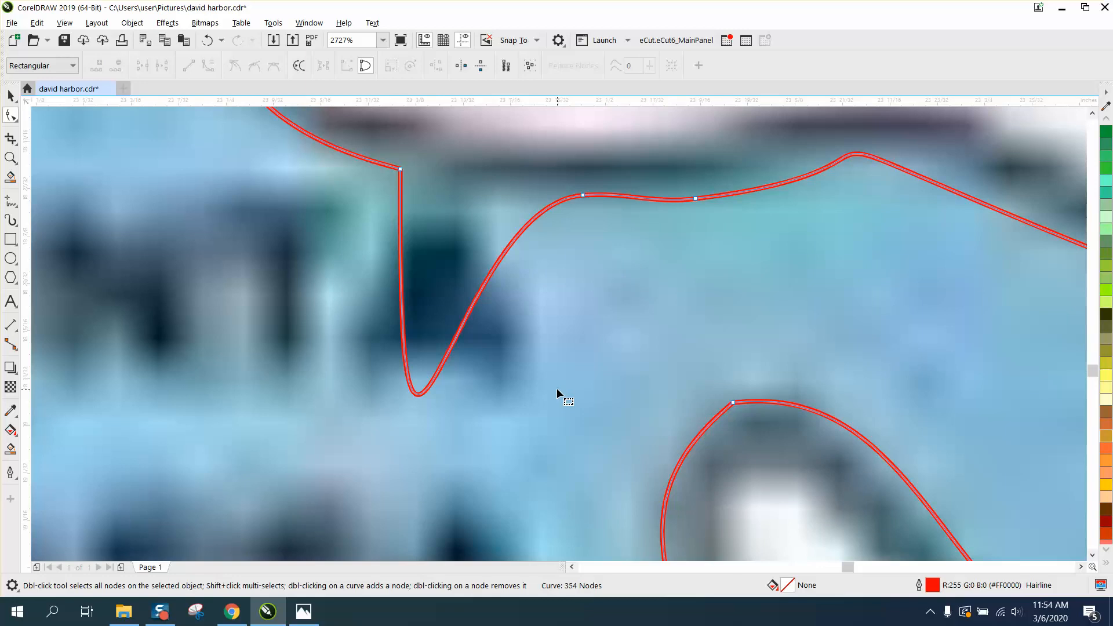
Convert the remaining dip between the two nodes on the Cape Coral south shore to a straight line.
left_click(582, 196)
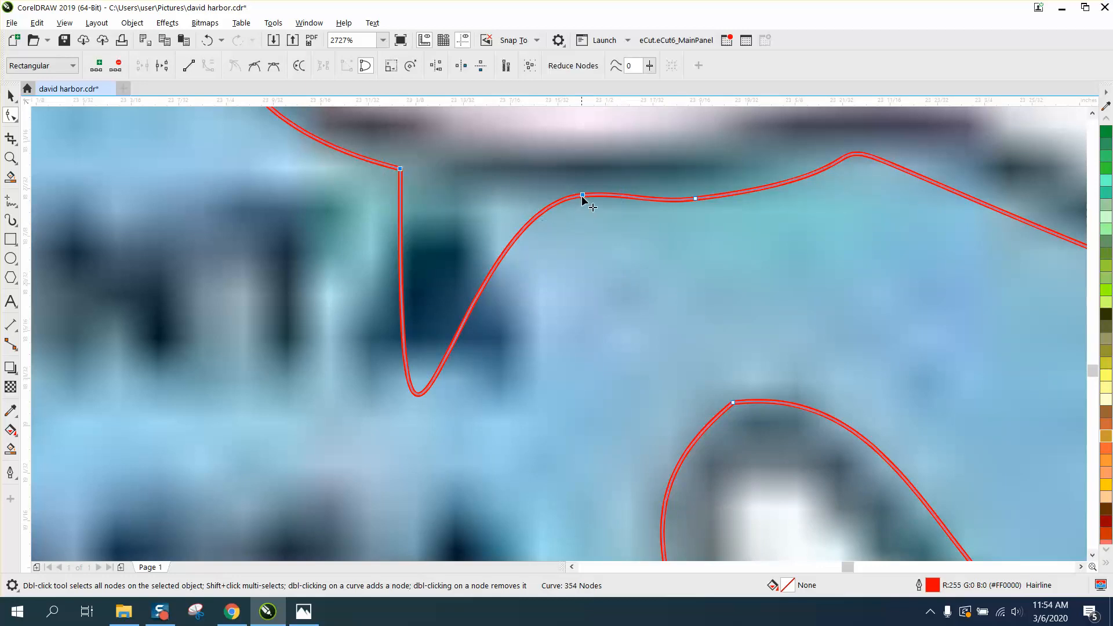
right_click(582, 196)
left_click(633, 272)
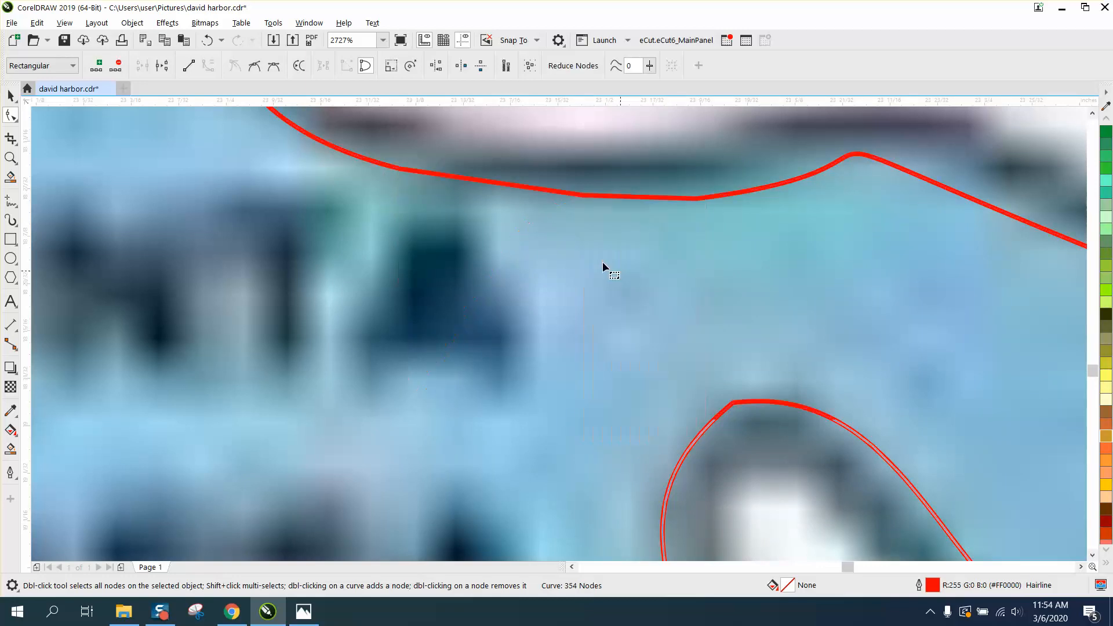
Smooth the straightened stretch of the Cape Coral shoreline above the PUNTA label with the Smooth tool.
left_click(19, 126)
left_click(48, 135)
left_click_drag(406, 172, 566, 187)
scroll(483, 215, "down", 4)
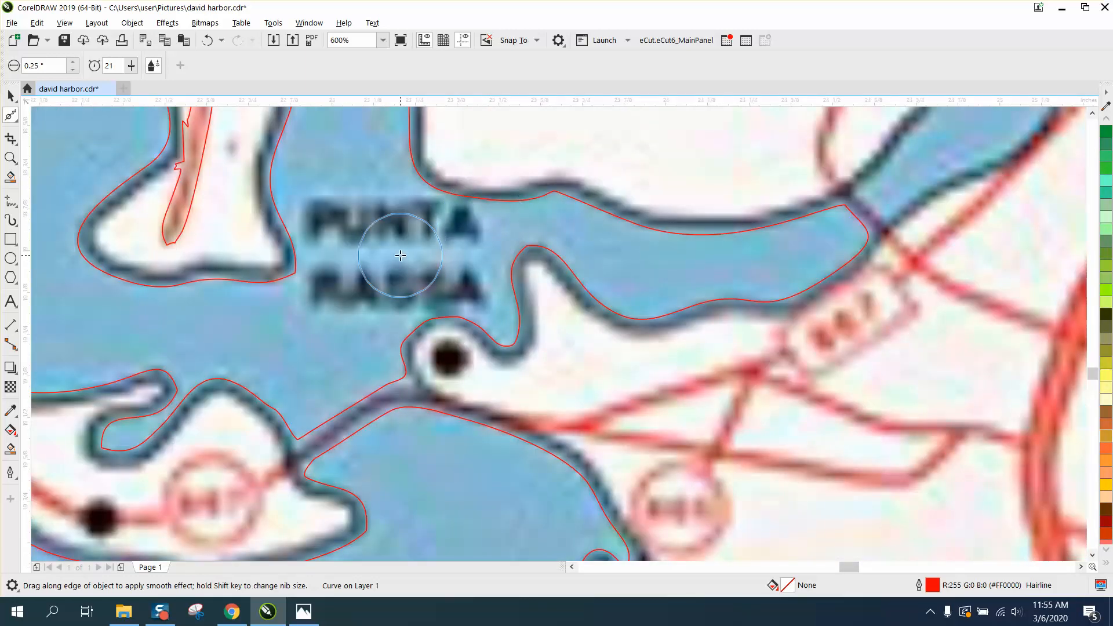
Examine the traced outlines around the Matlacha road crossing and the small island west of Matlacha up close.
key("h")
left_click_drag(343, 259, 549, 356)
left_click_drag(443, 248, 445, 271)
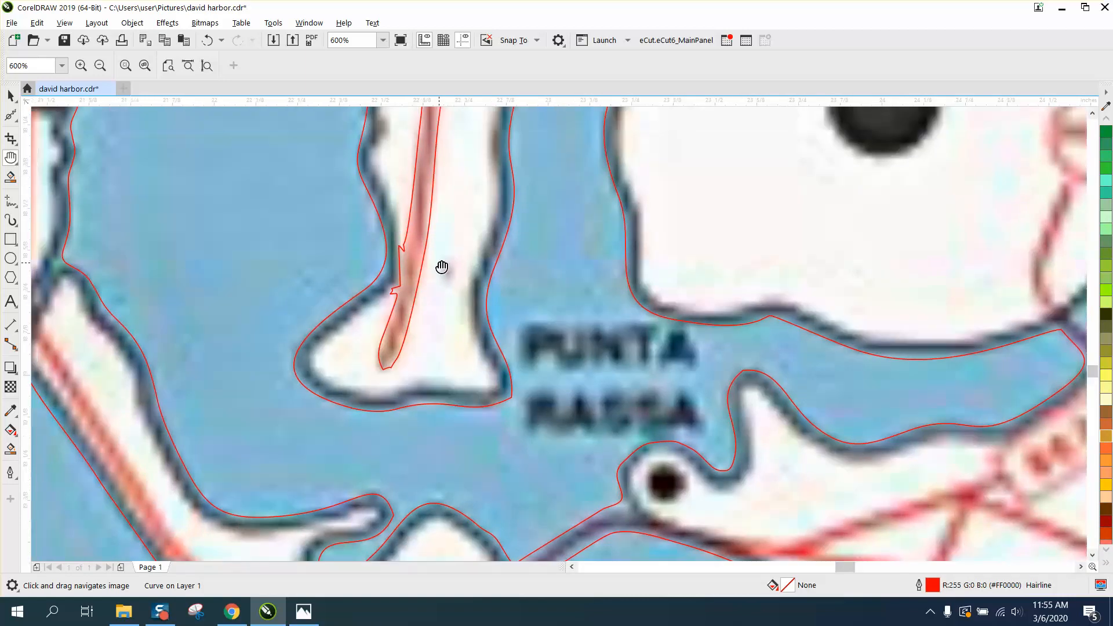
scroll(418, 257, "down", 4)
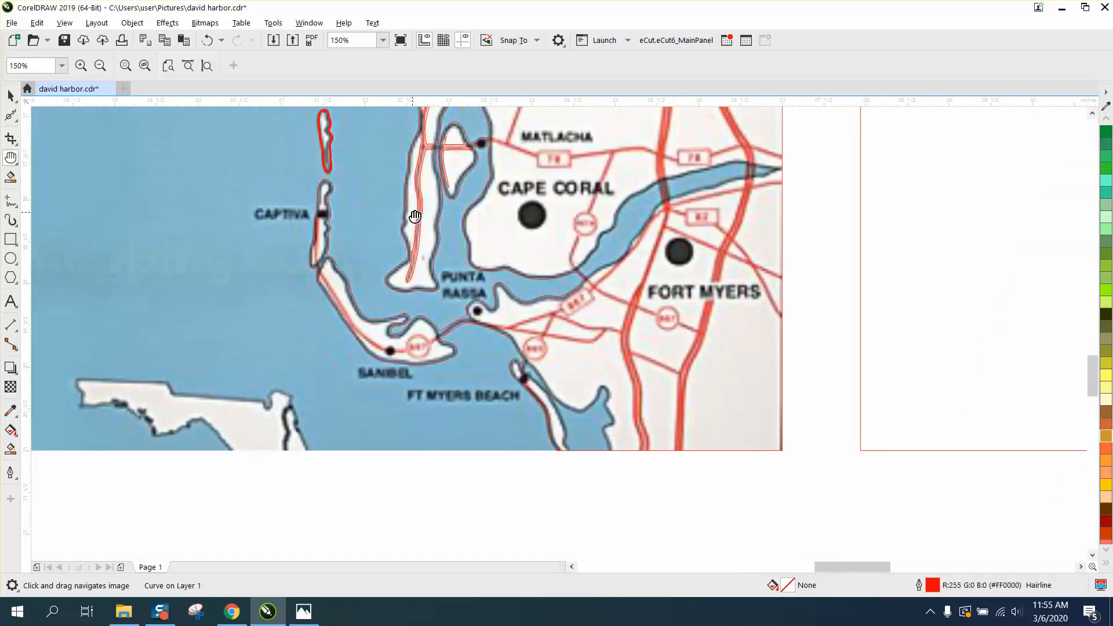
scroll(420, 234, "down", 1)
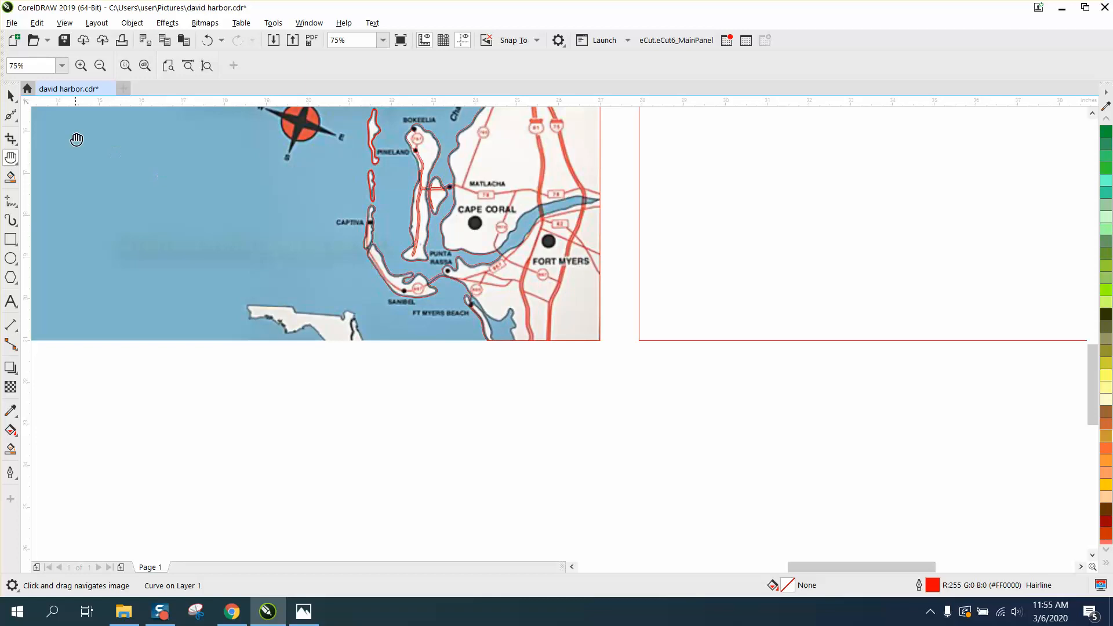
left_click(12, 158)
left_click_drag(99, 145, 122, 191)
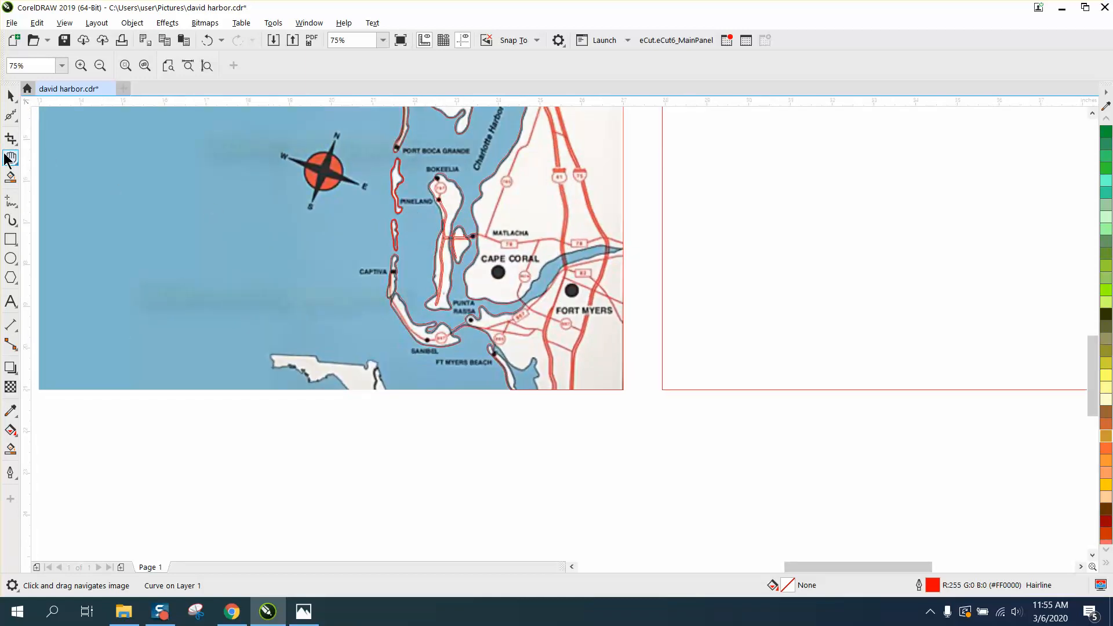
left_click(15, 163)
left_click(46, 158)
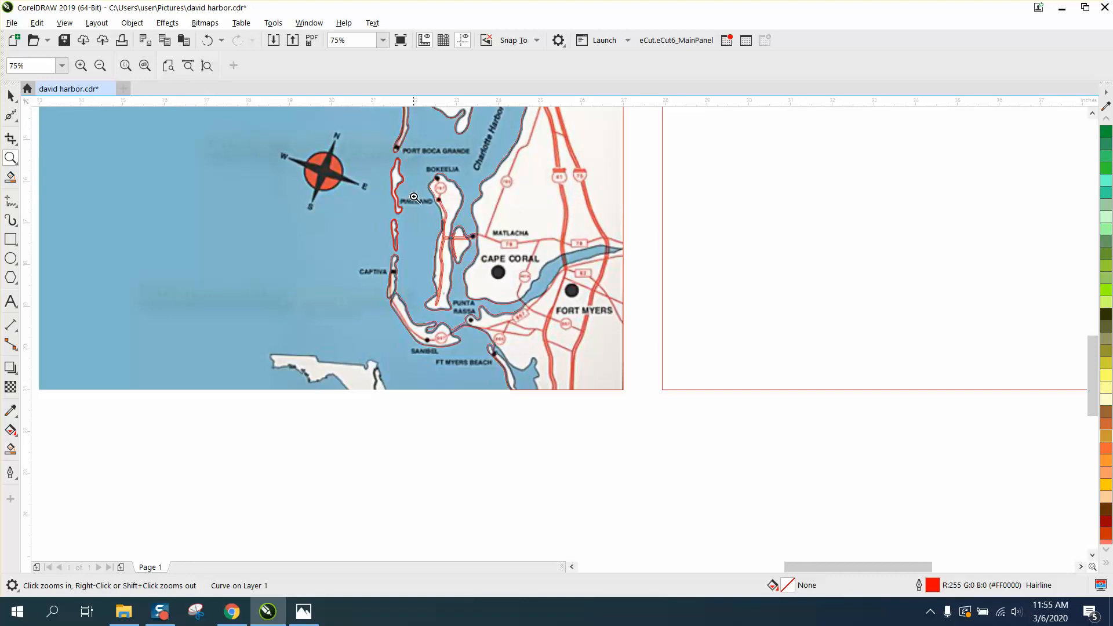
left_click_drag(417, 190, 495, 265)
scroll(482, 268, "down", 2)
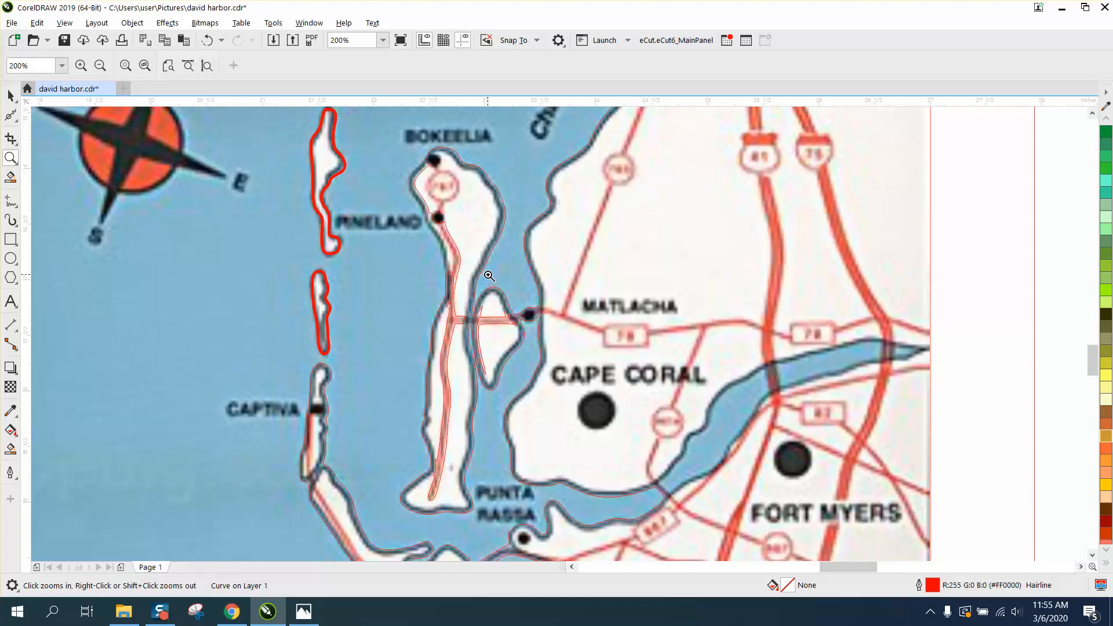
left_click_drag(412, 241, 620, 381)
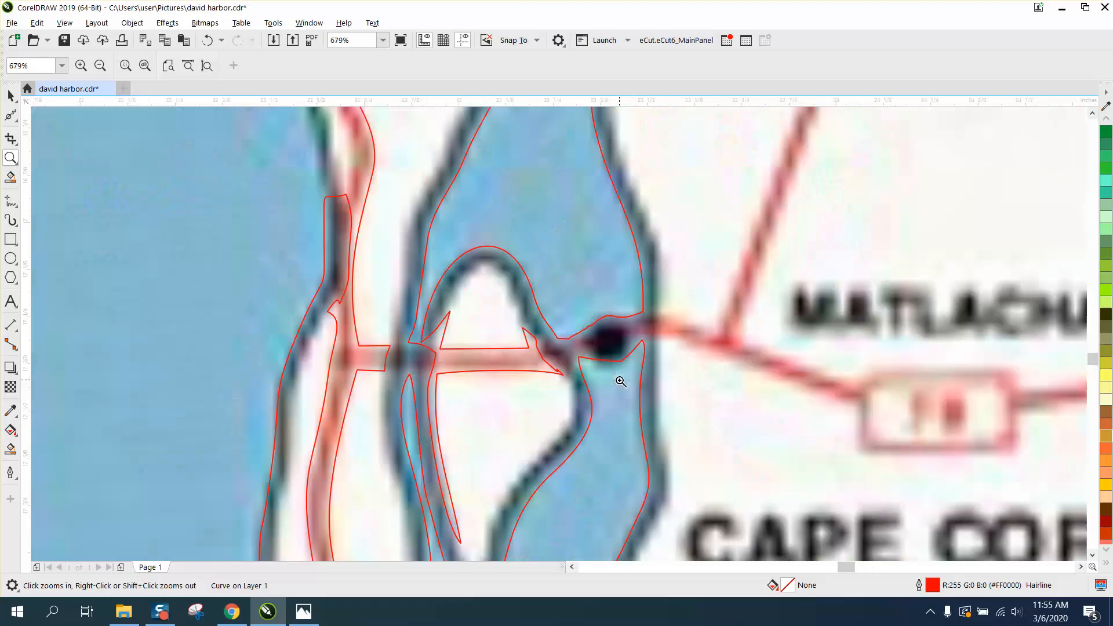
Delete the nodes tracing the short road branch on the long island, just west of the Matlacha crossing.
right_click(505, 351)
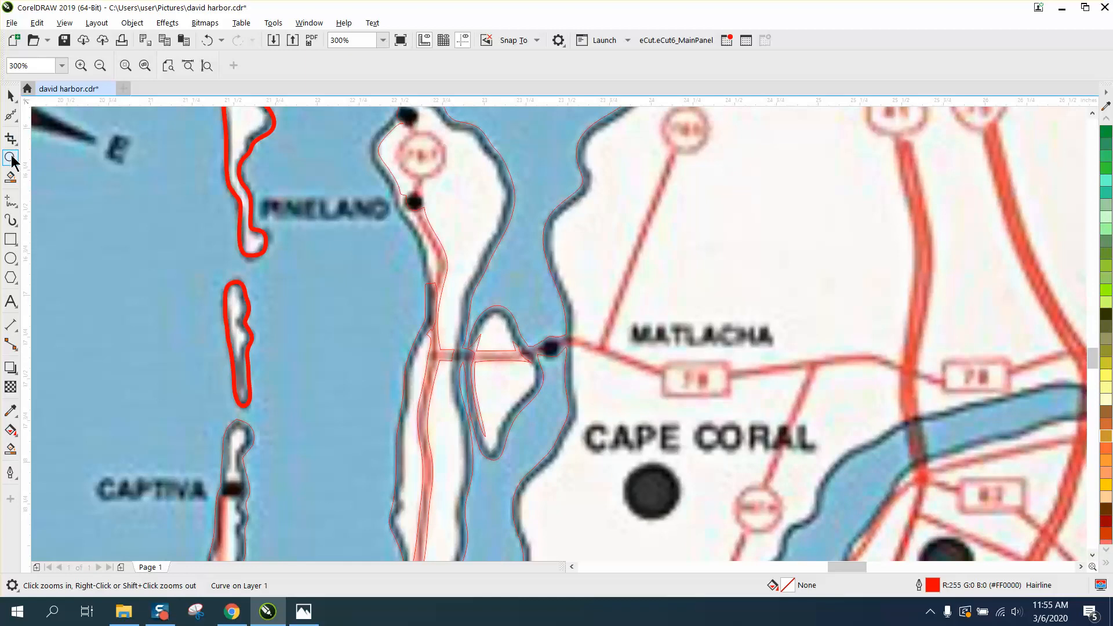
left_click_drag(393, 300, 620, 444)
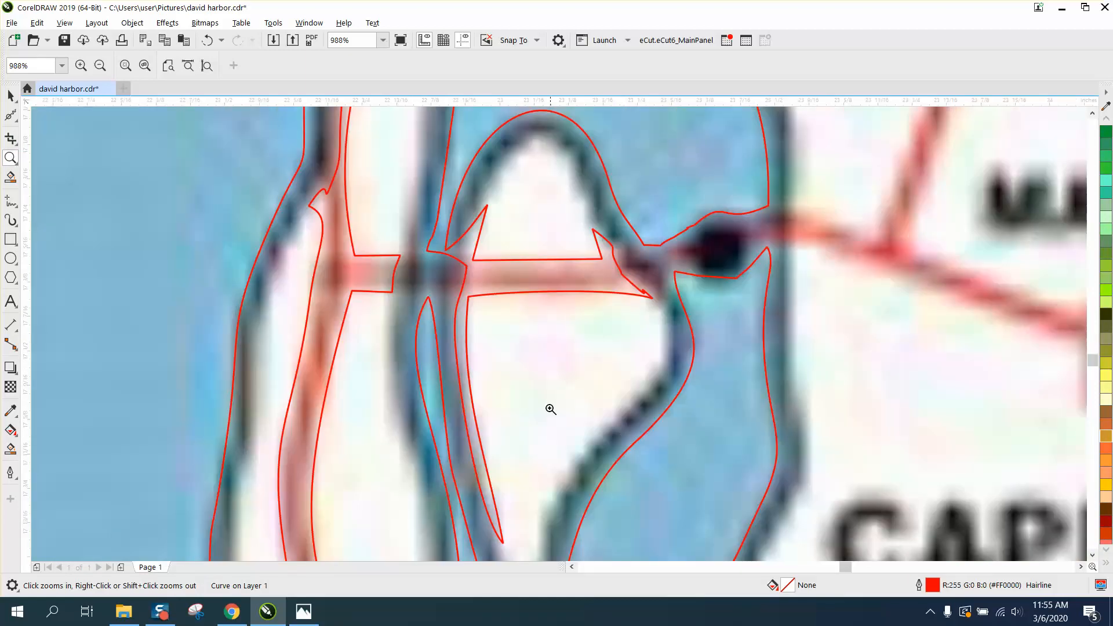
scroll(385, 318, "down", 3)
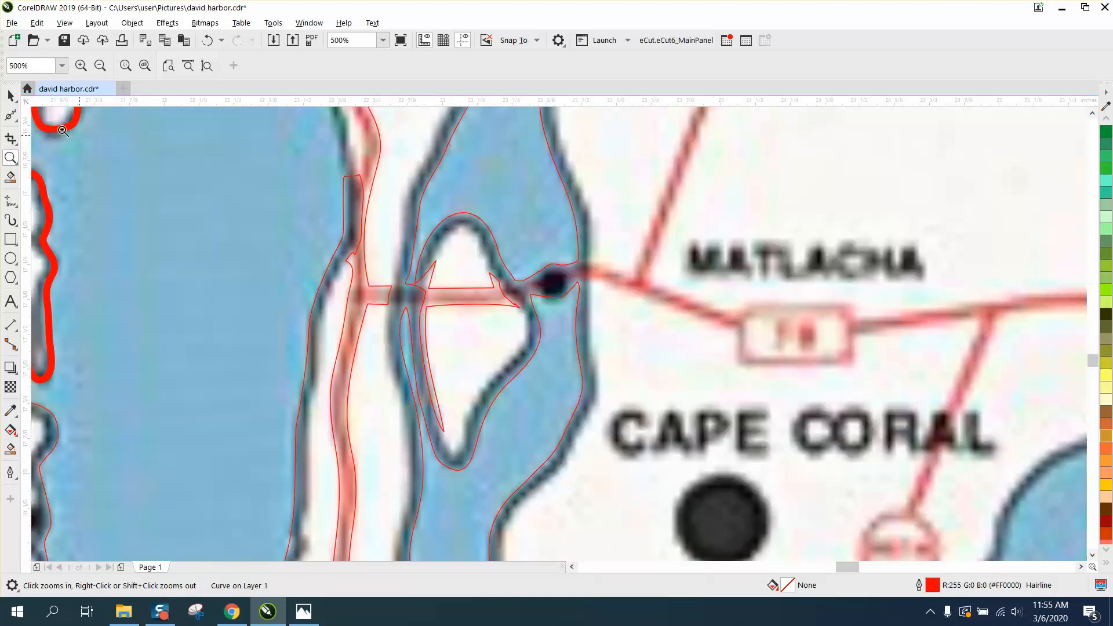
left_click(18, 121)
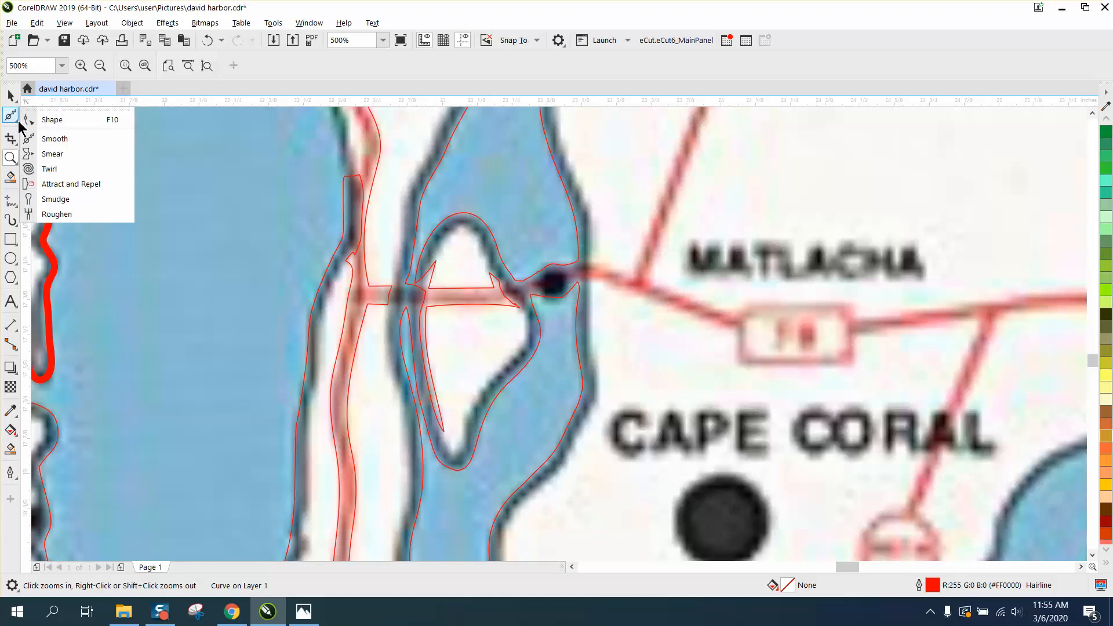
left_click(46, 119)
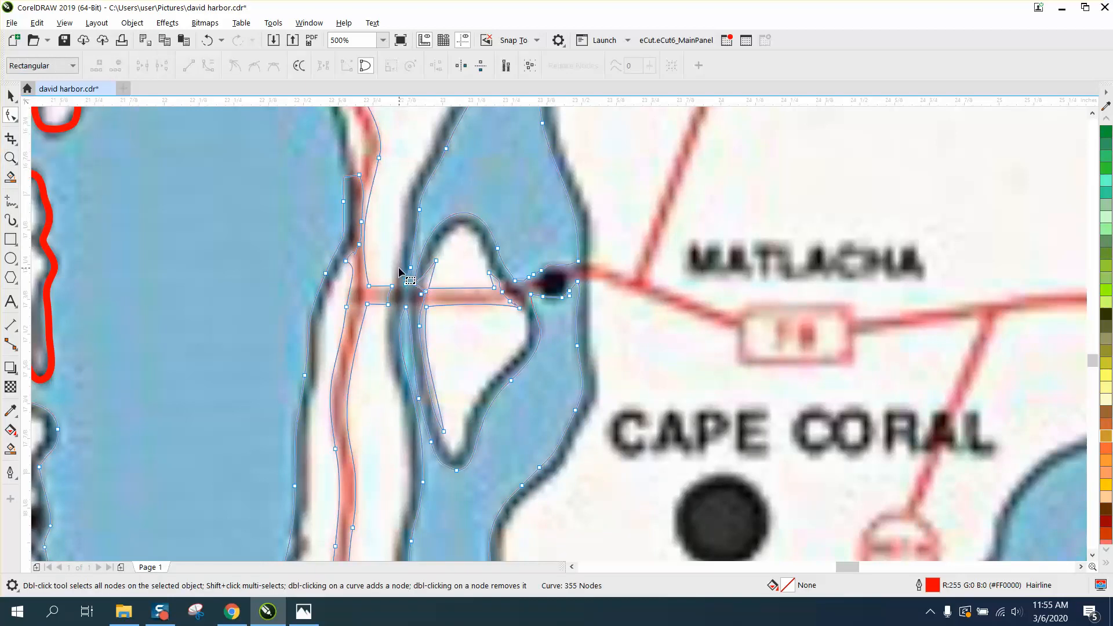
left_click_drag(399, 267, 357, 312)
key("Delete")
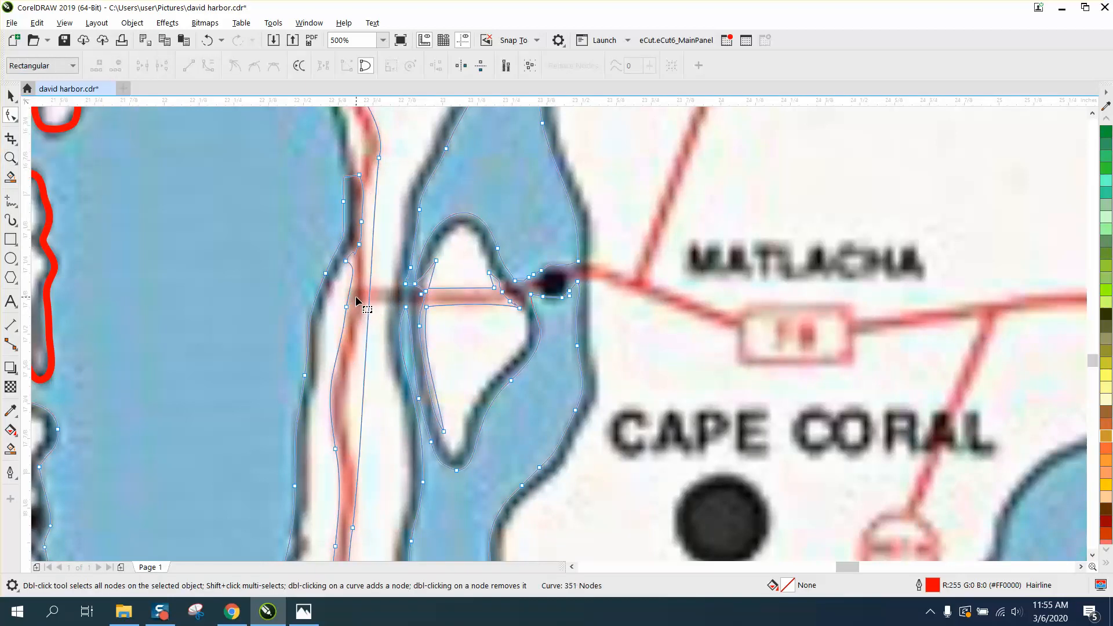
Delete the nodes tracing the red road down the long island, from its southern end up to the Matlacha road junction.
scroll(366, 277, "down", 3)
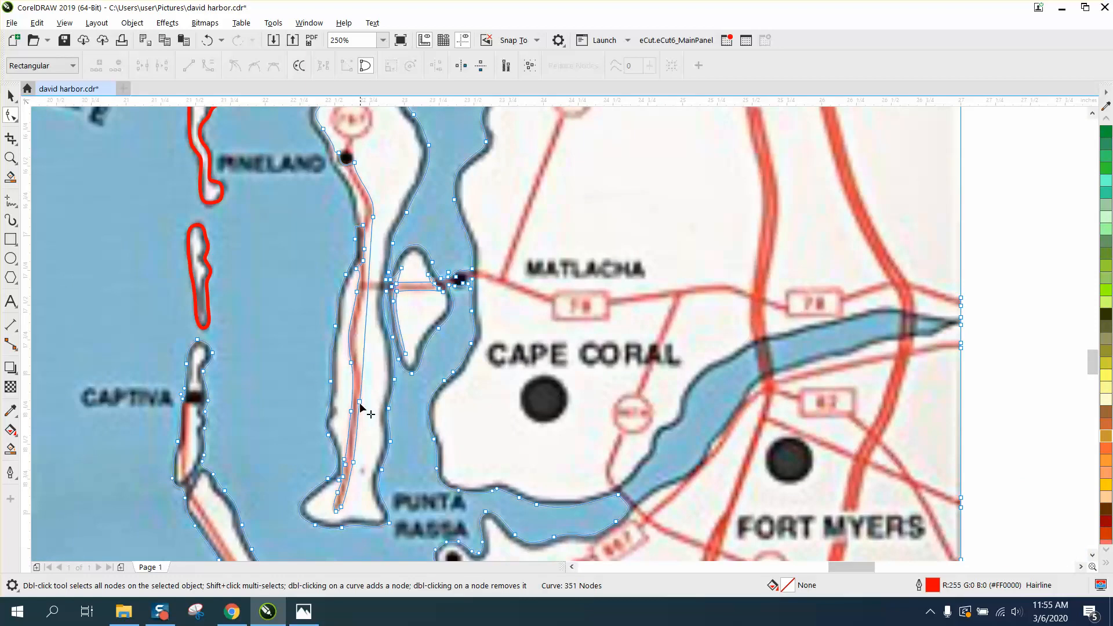
mouse_move(360, 449)
left_mouse_down()
mouse_move(356, 510)
mouse_move(330, 514)
left_mouse_up()
key("Delete")
key("Delete")
left_click(340, 481)
key("Delete")
left_click_drag(366, 400, 345, 419)
key("Delete")
left_click_drag(364, 345, 346, 367)
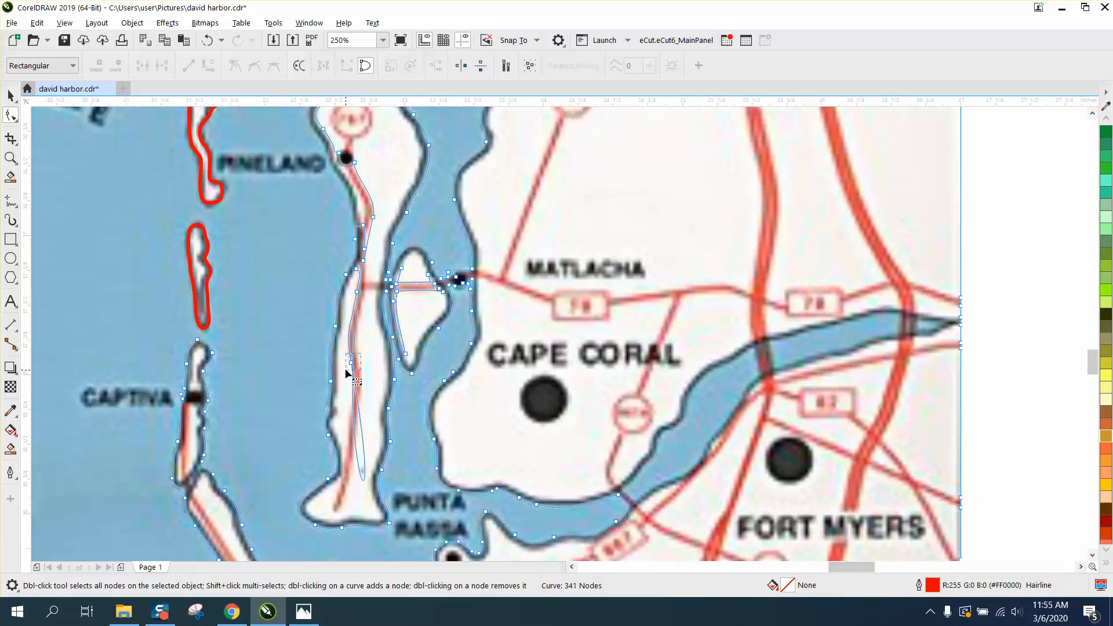
key("Delete")
left_click_drag(352, 298, 364, 284)
key("Delete")
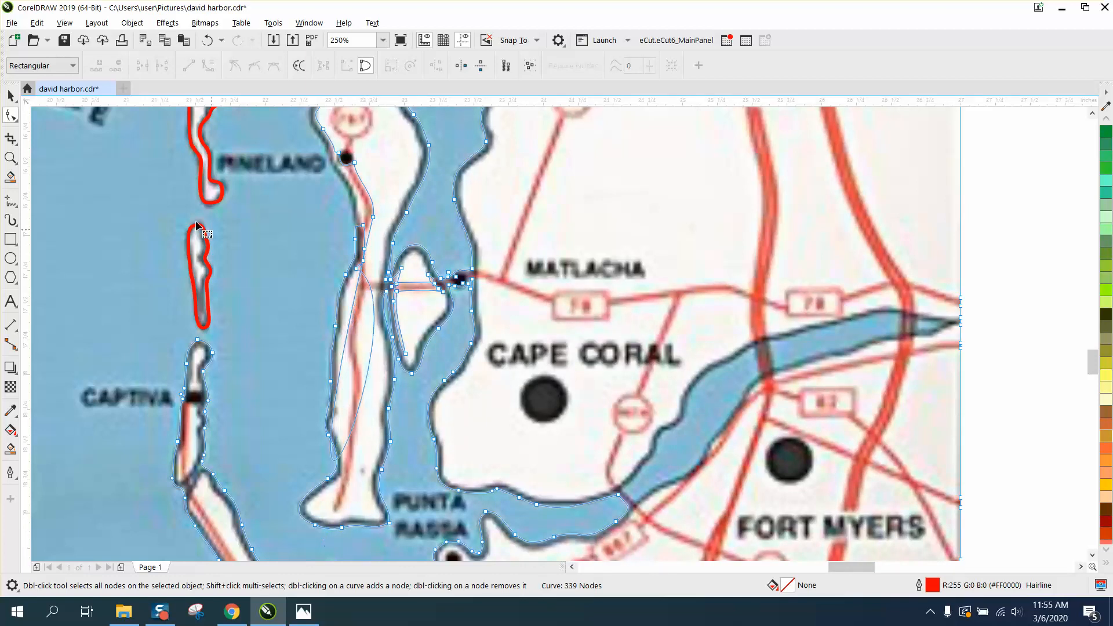
Delete the leftover road nodes beside the long island's west shore, just above the Matlacha road junction.
left_click(13, 157)
left_click_drag(331, 225, 468, 314)
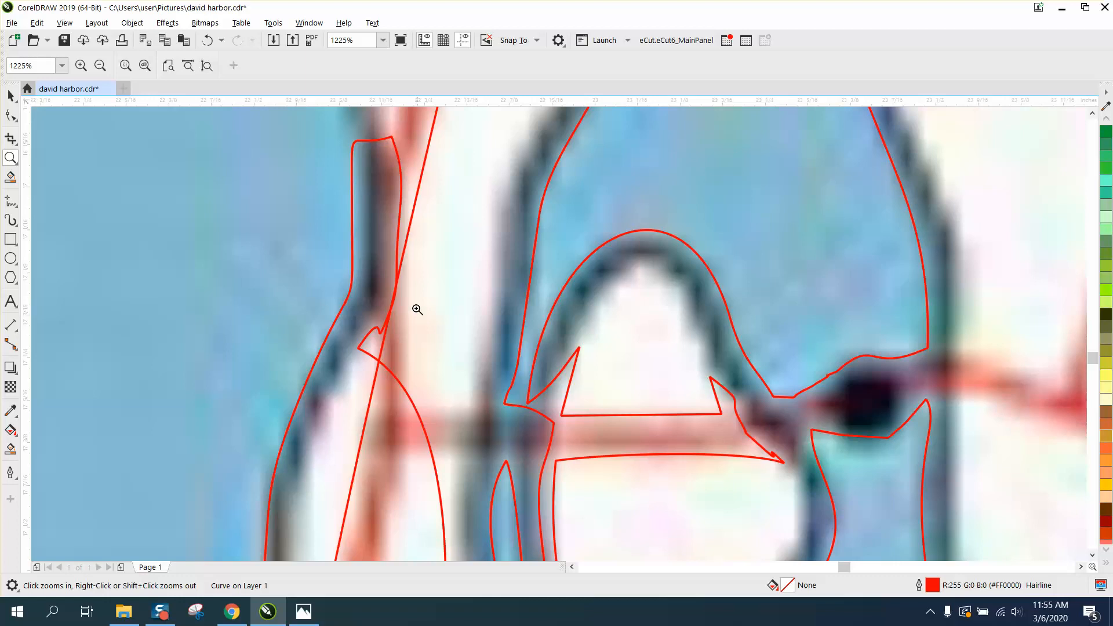
left_click(15, 120)
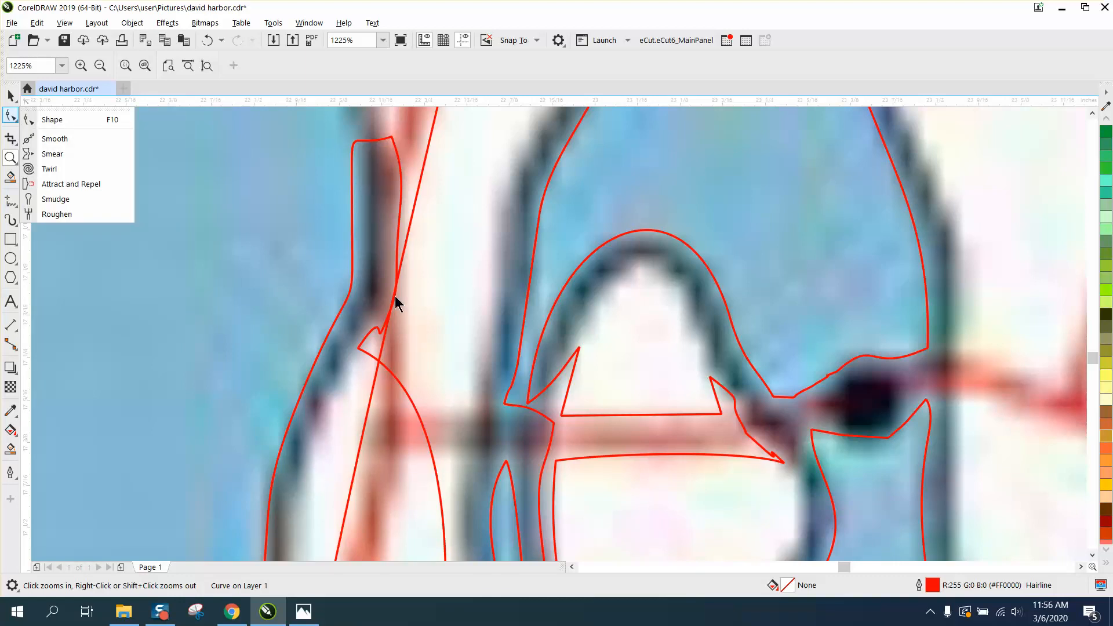
right_click(402, 381)
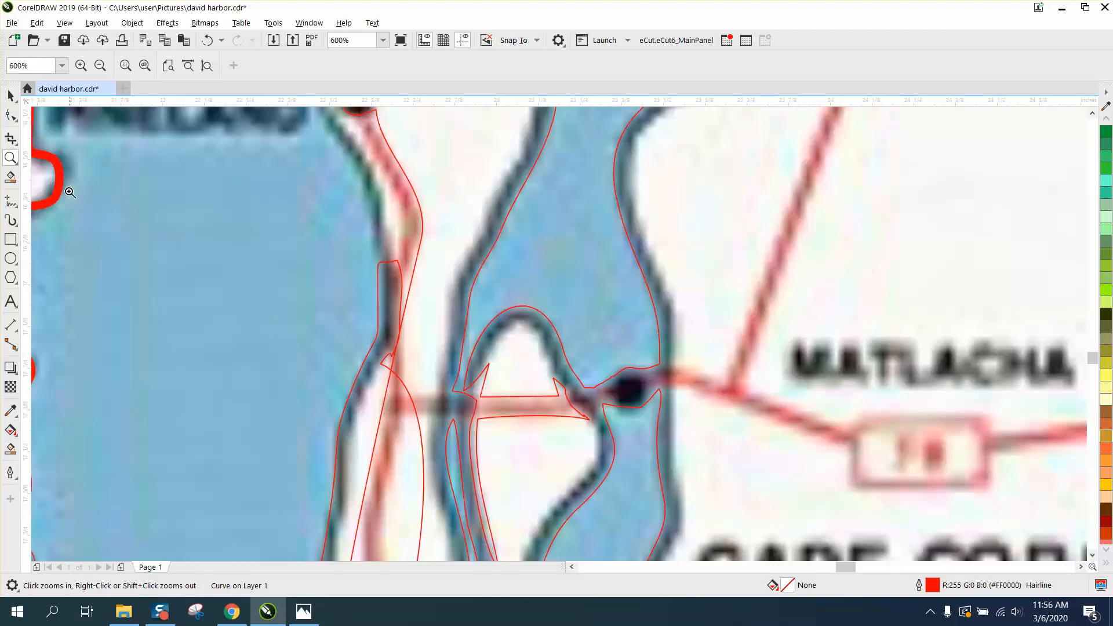
left_click(10, 115)
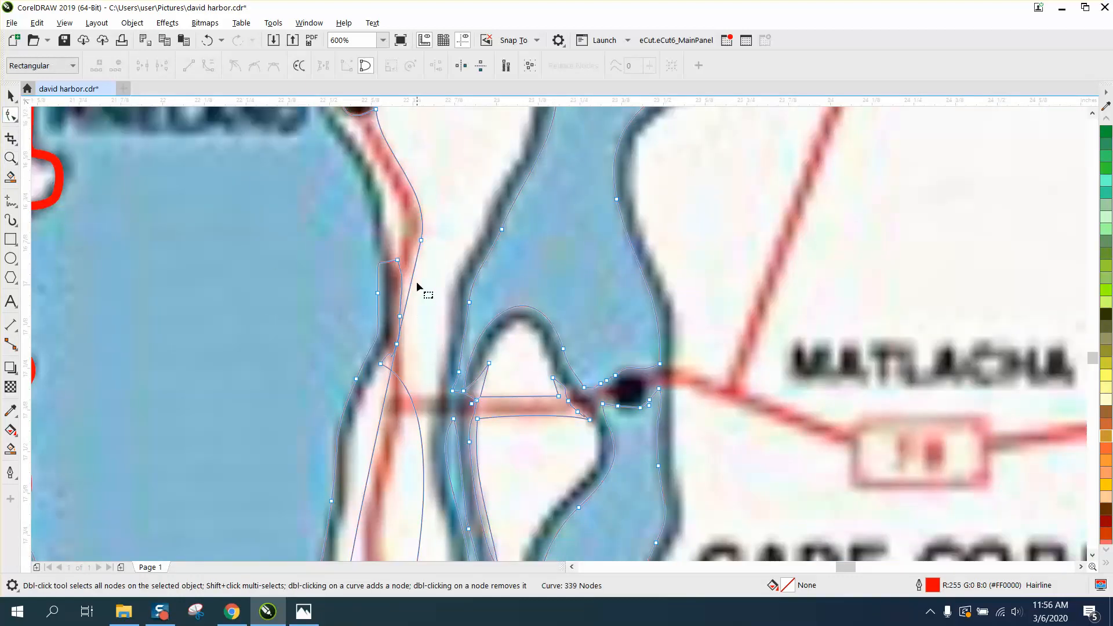
left_click_drag(419, 331, 387, 355)
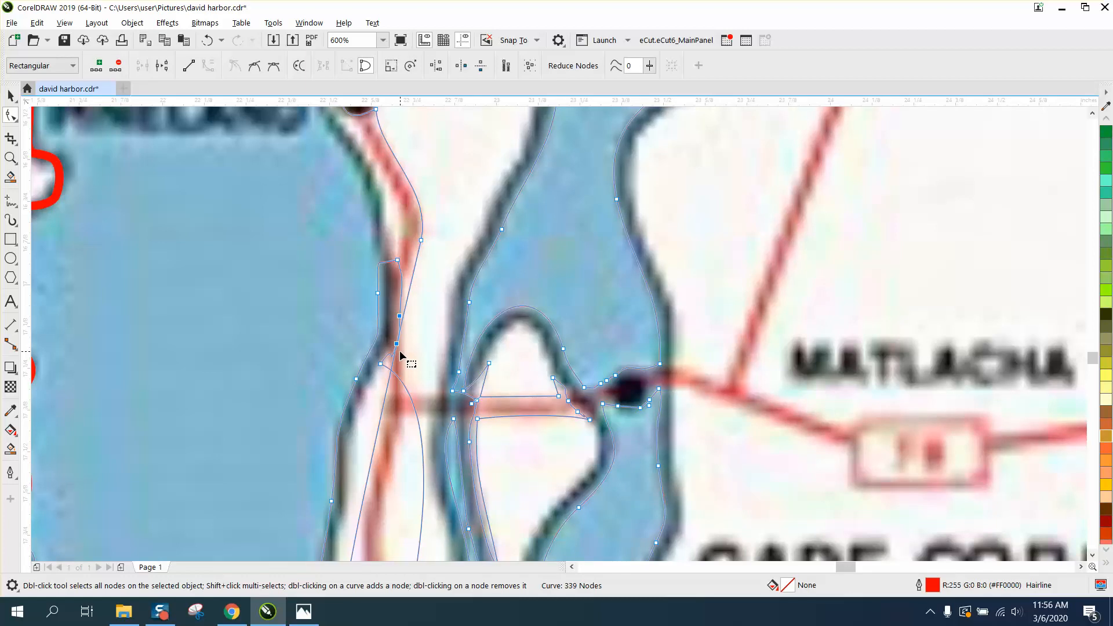
key("Delete")
left_click(381, 364)
key("Delete")
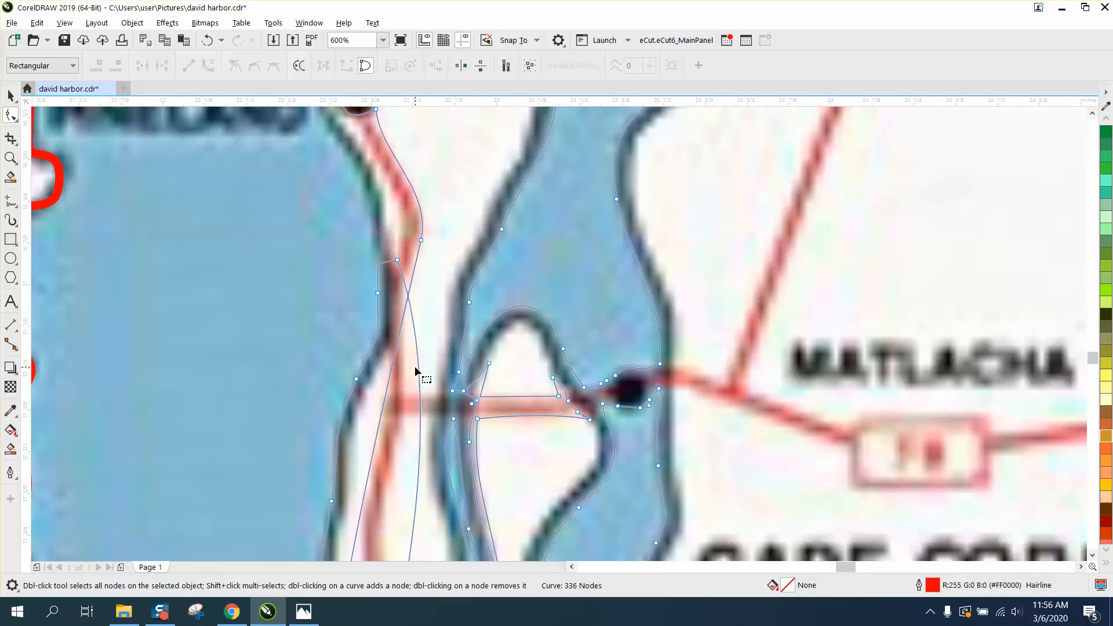
Remove the crossing leftover road lines inside the long island south of Pineland with Virtual Segment Delete.
scroll(417, 364, "down", 2)
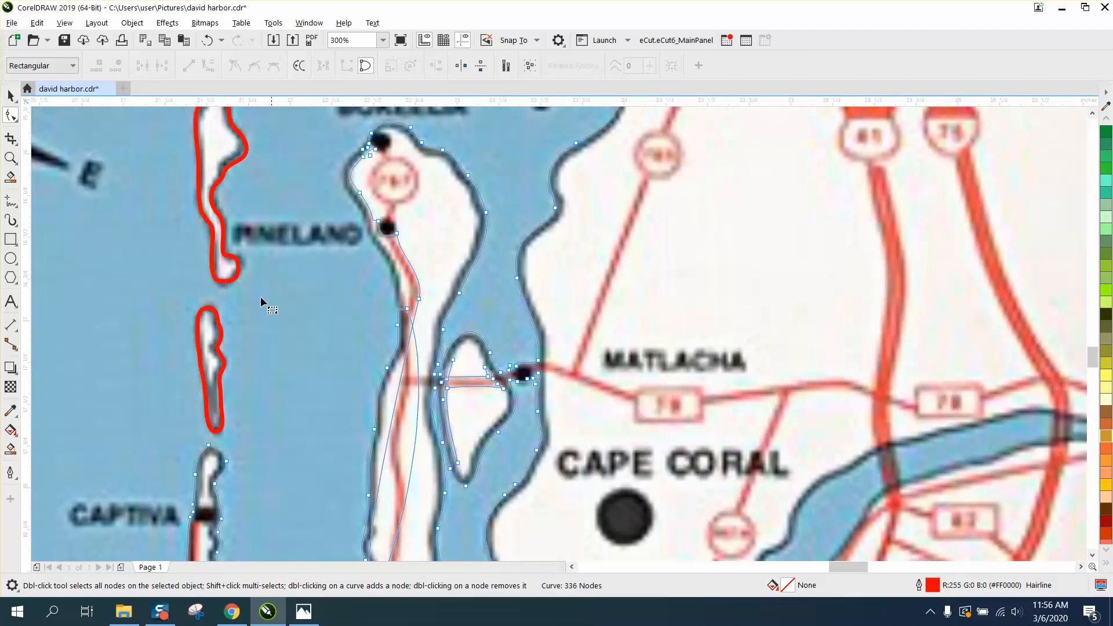
left_click(16, 146)
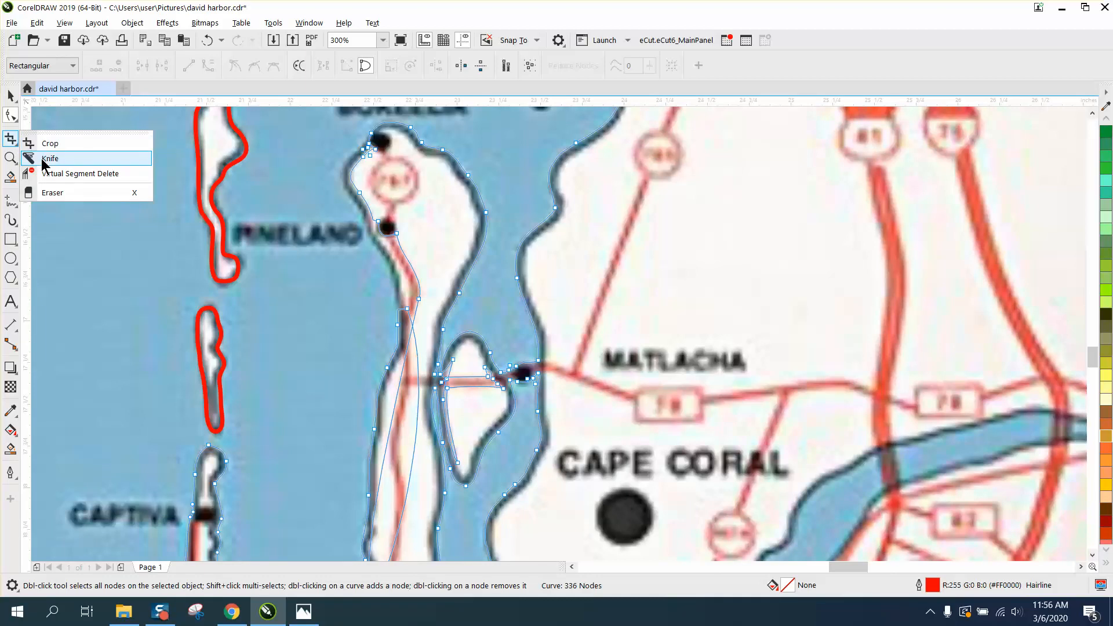
left_click(58, 173)
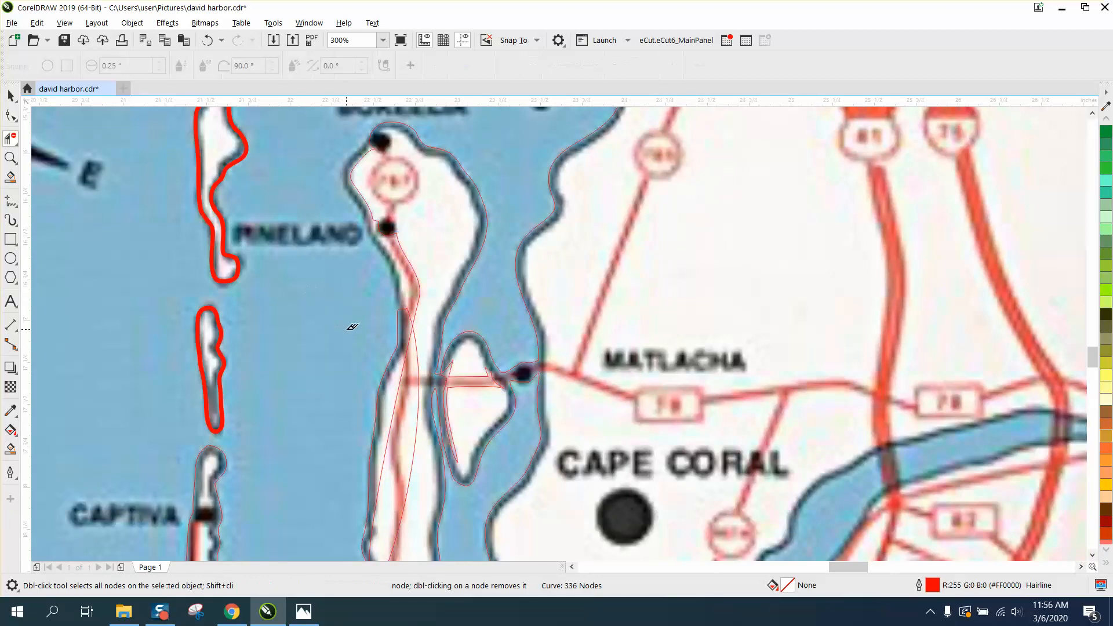
left_click(418, 342)
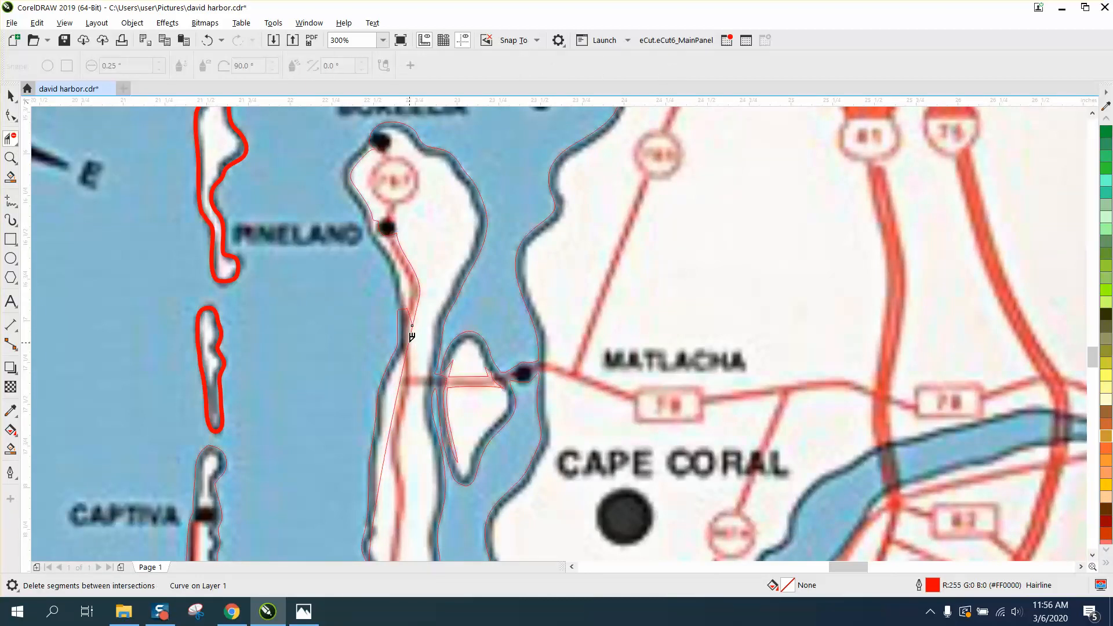
left_click(411, 339)
scroll(409, 337, "down", 2)
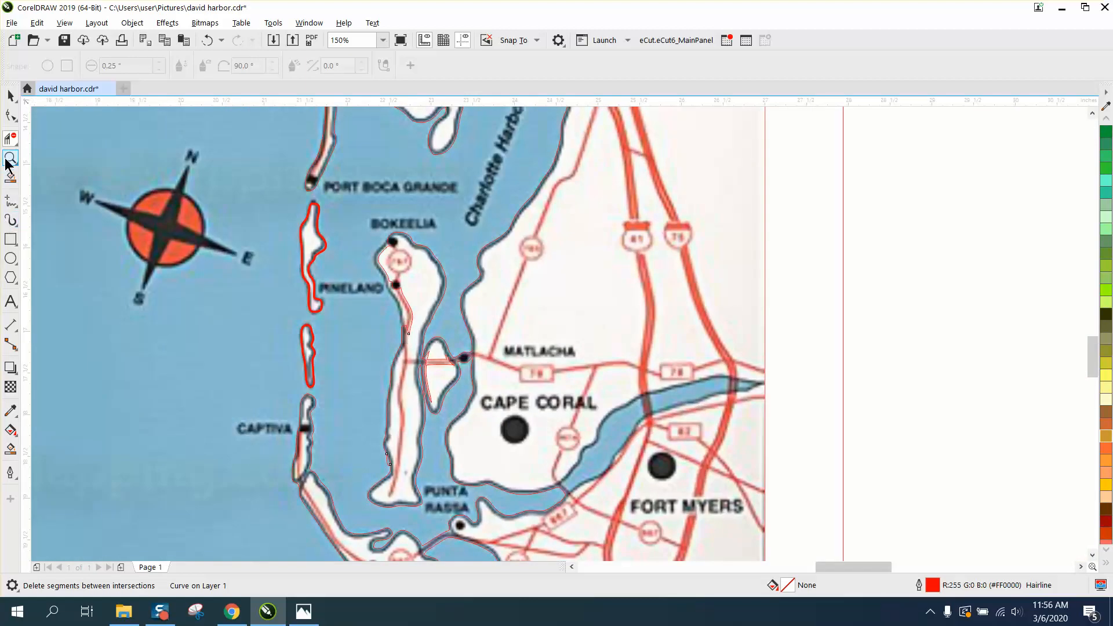
left_click_drag(364, 419, 445, 503)
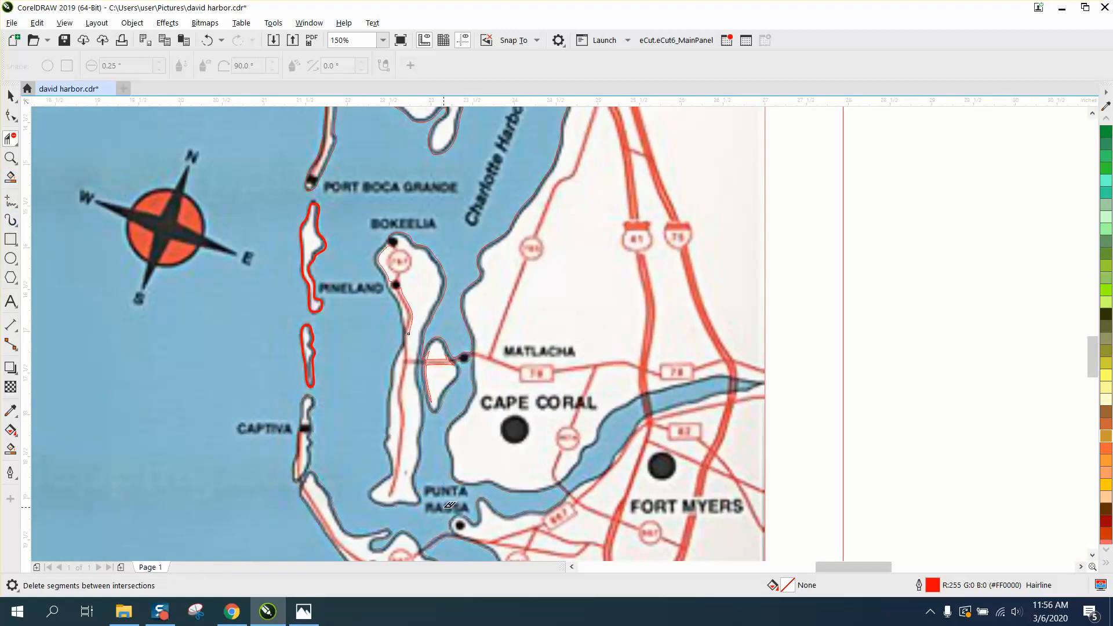
left_click(207, 40)
Remove the stray looped segment on the long island's lower west shore with Virtual Segment Delete.
left_click(11, 157)
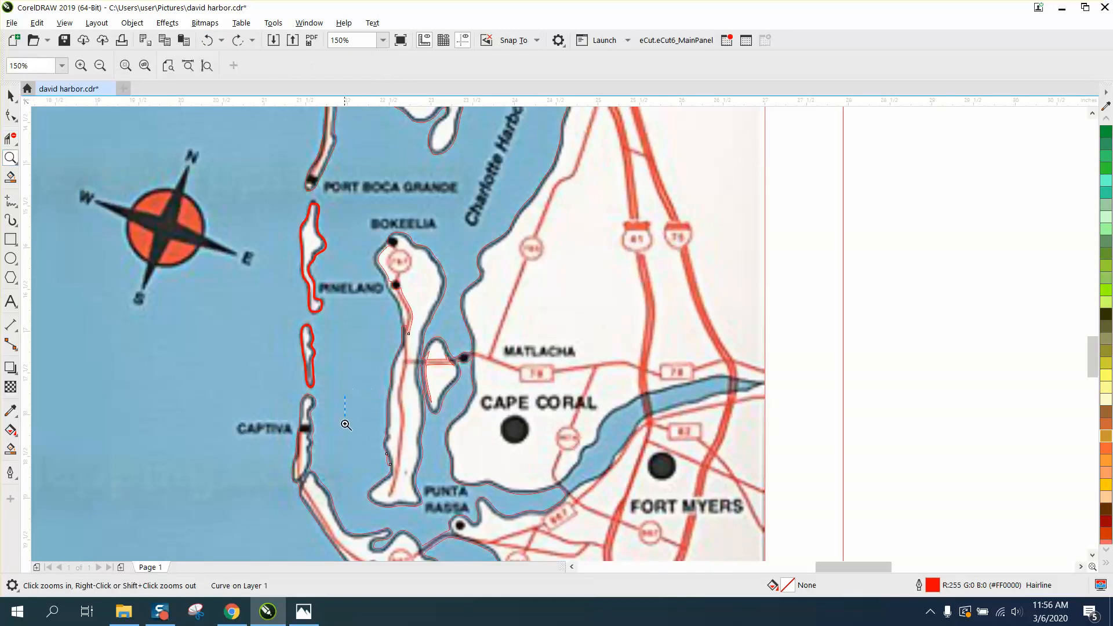
left_click_drag(346, 425, 514, 533)
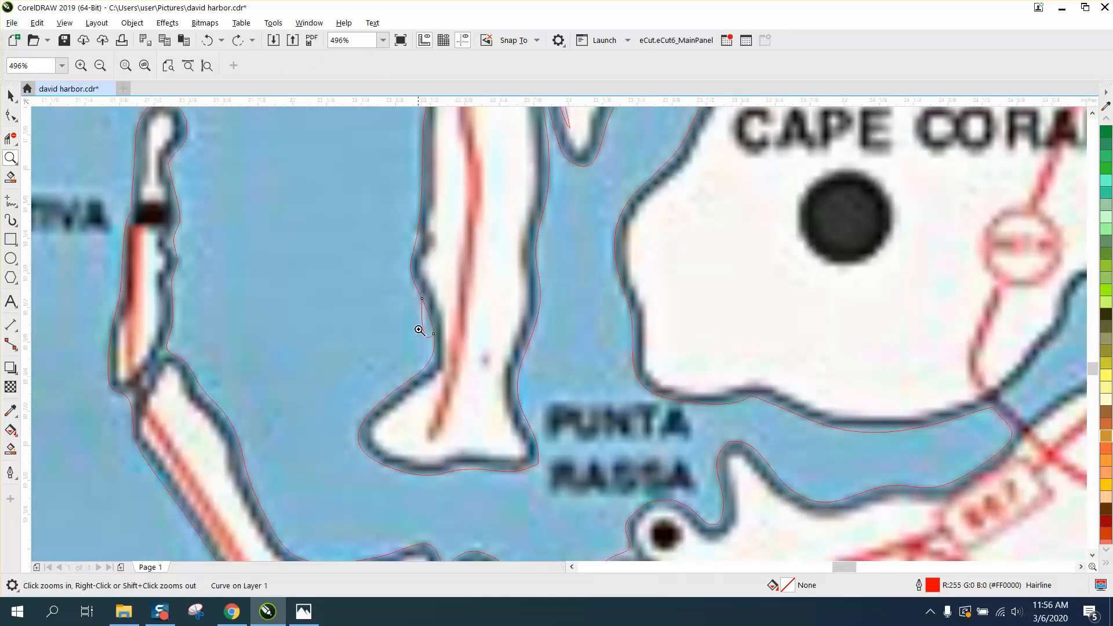
left_click_drag(409, 295, 467, 355)
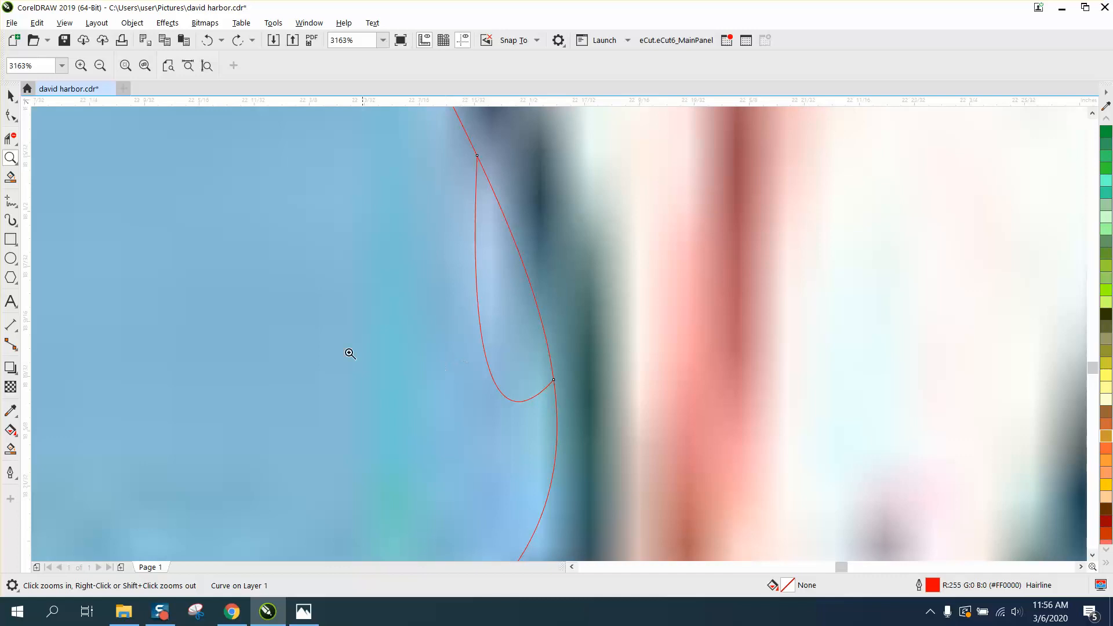
left_click(10, 139)
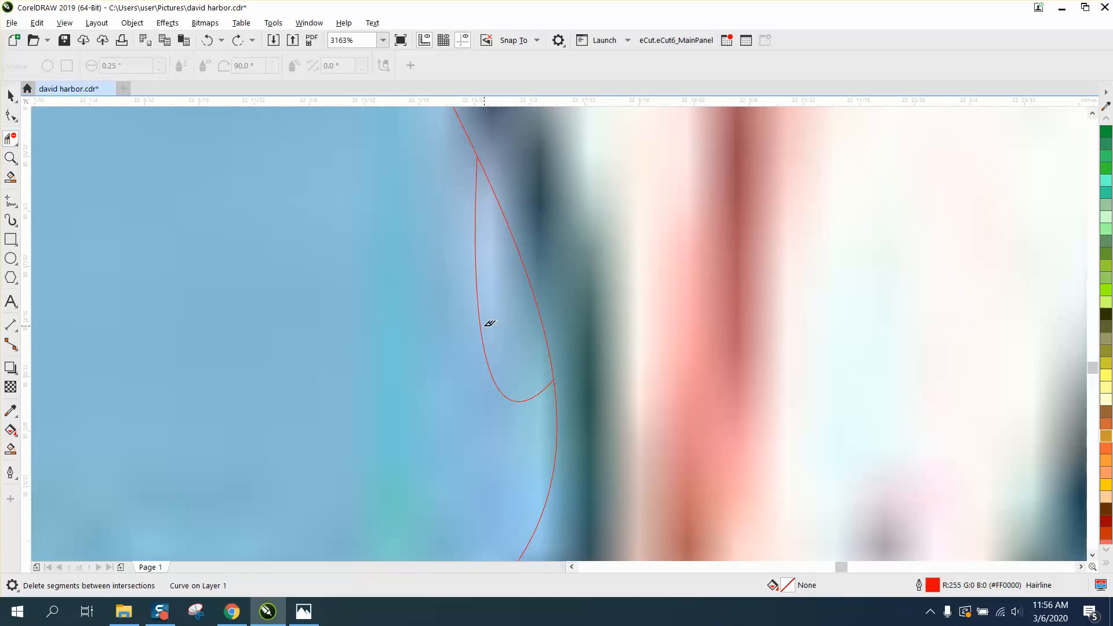
left_click(483, 320)
scroll(378, 325, "down", 4)
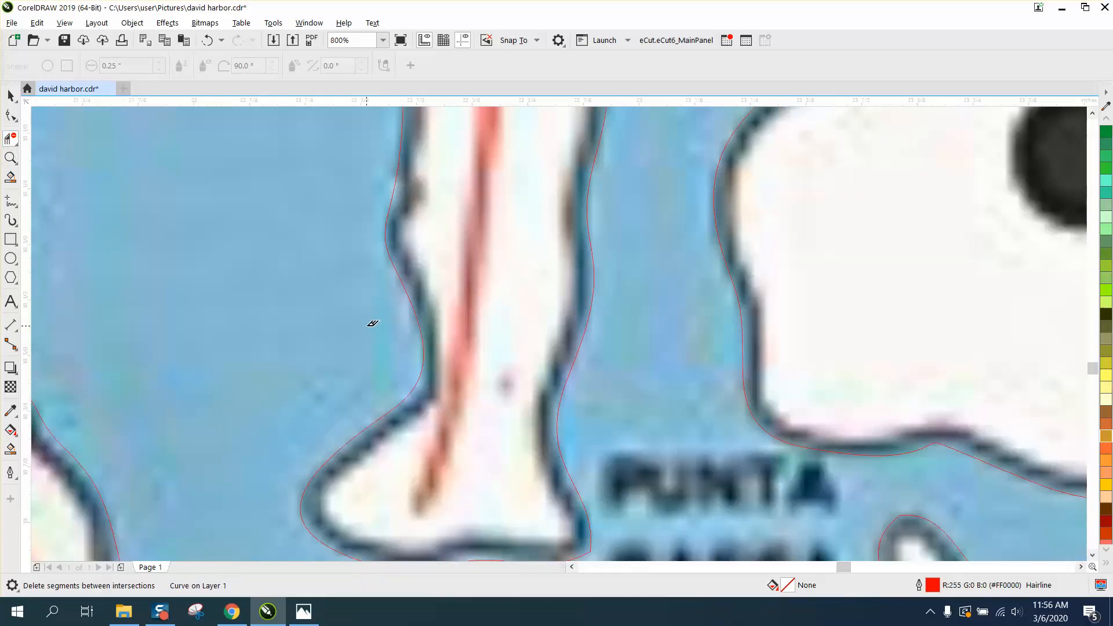
scroll(371, 324, "down", 1)
scroll(404, 349, "down", 1)
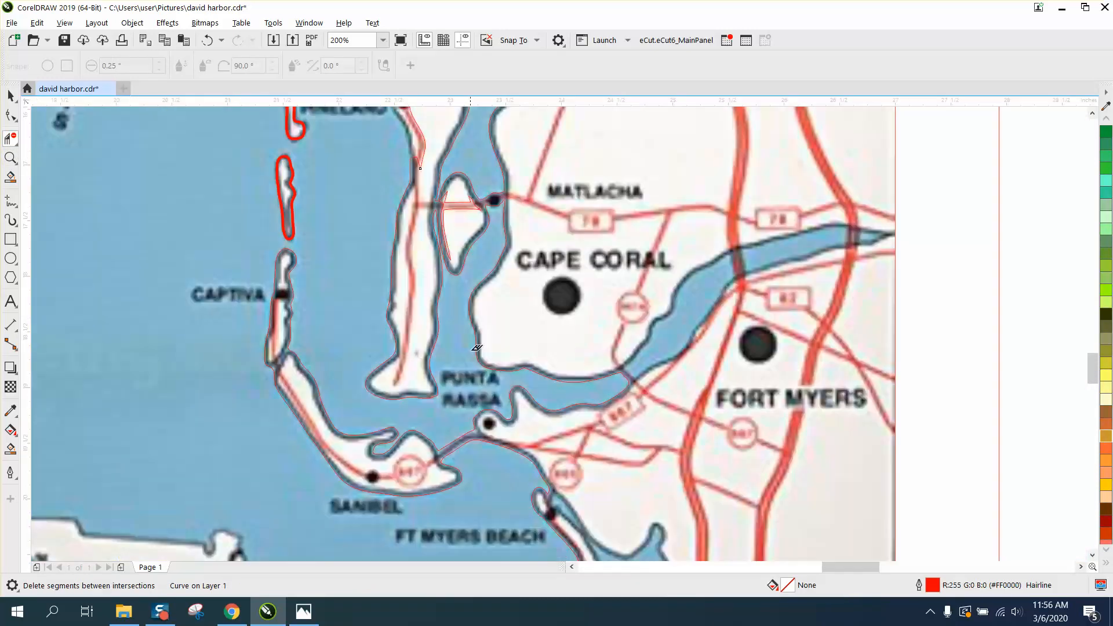
Delete the two nodes that trace around the black Pineland town dot with the Shape tool.
left_click(11, 157)
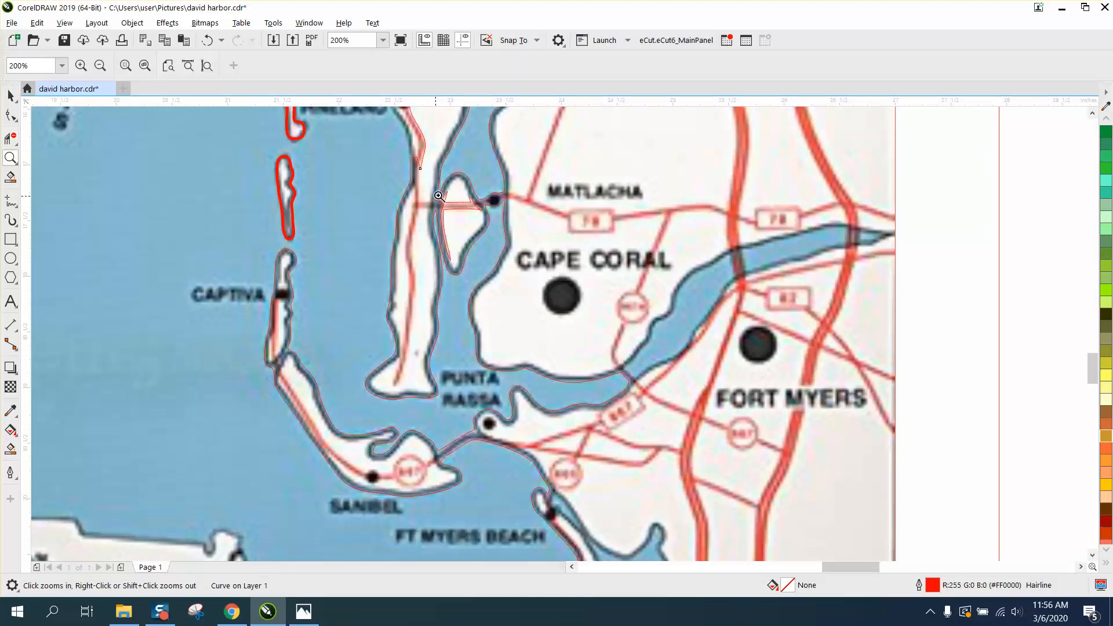
left_click_drag(396, 134, 494, 197)
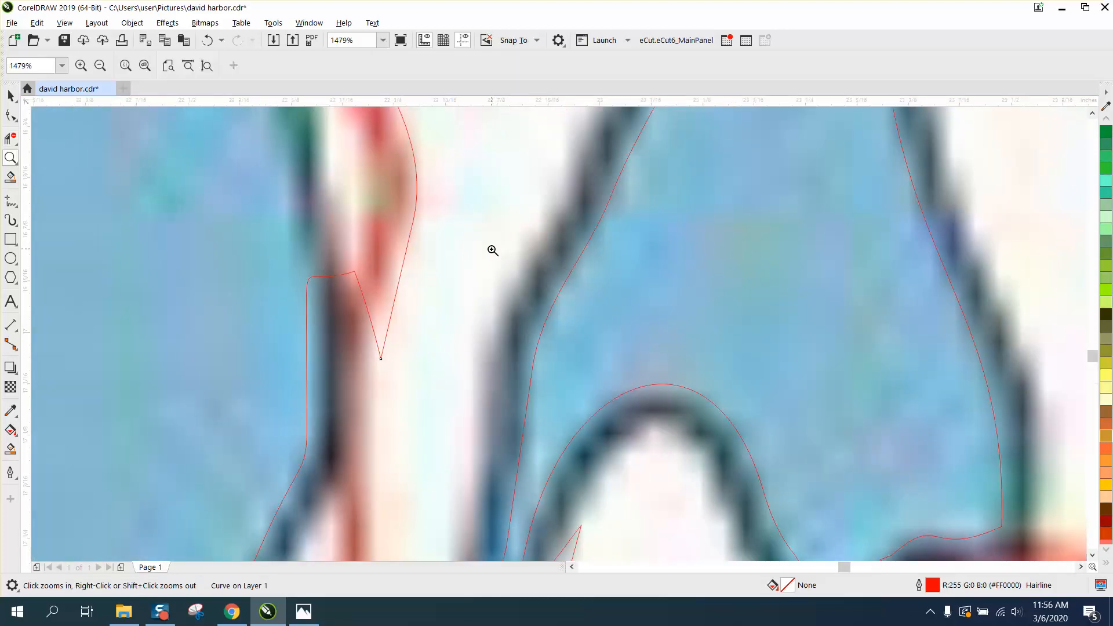
scroll(489, 253, "down", 1)
scroll(467, 236, "down", 1)
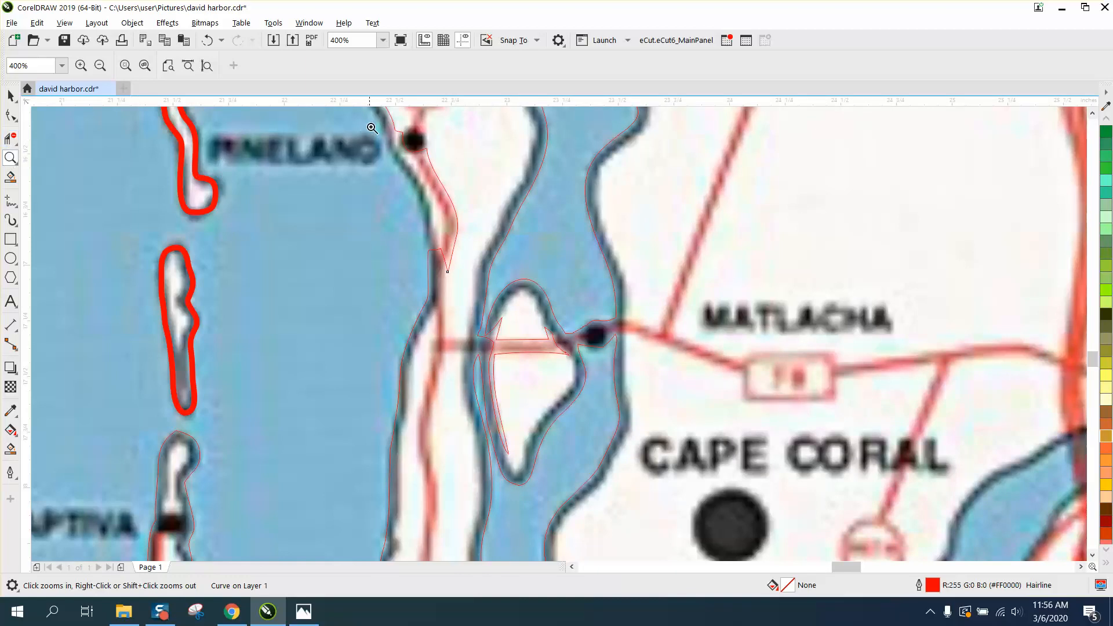
left_click_drag(564, 325, 564, 325)
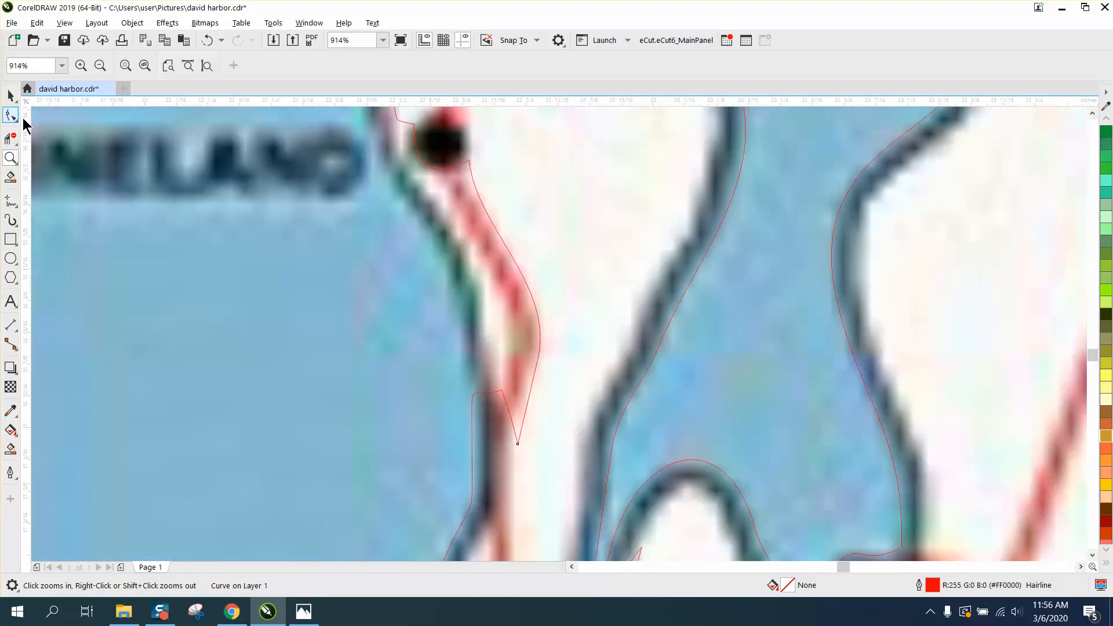
left_click(10, 115)
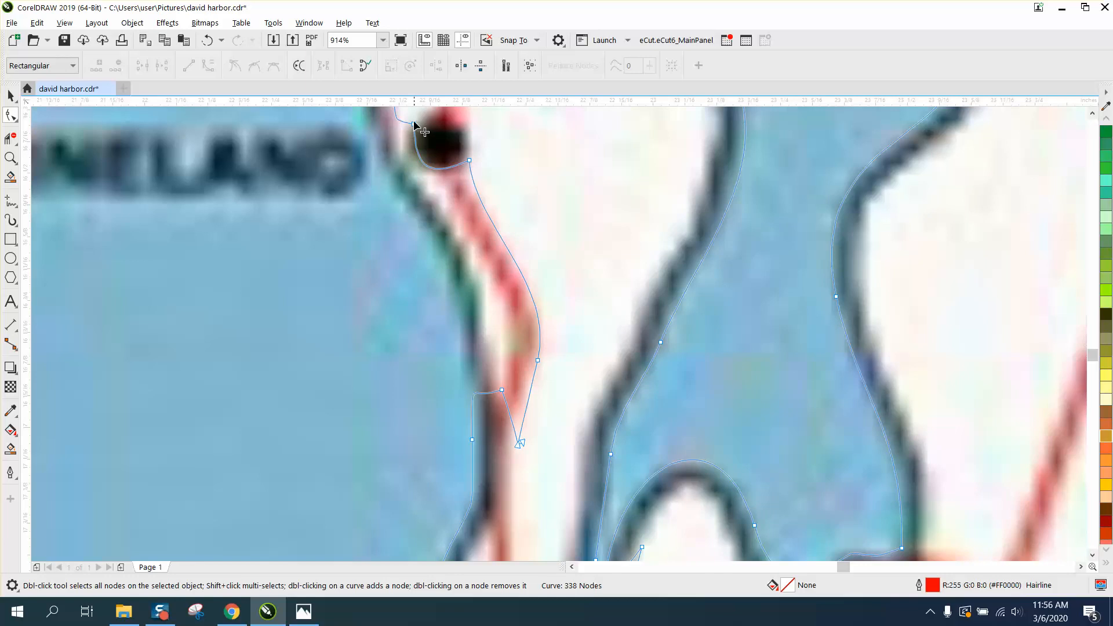
left_click_drag(415, 125, 484, 192)
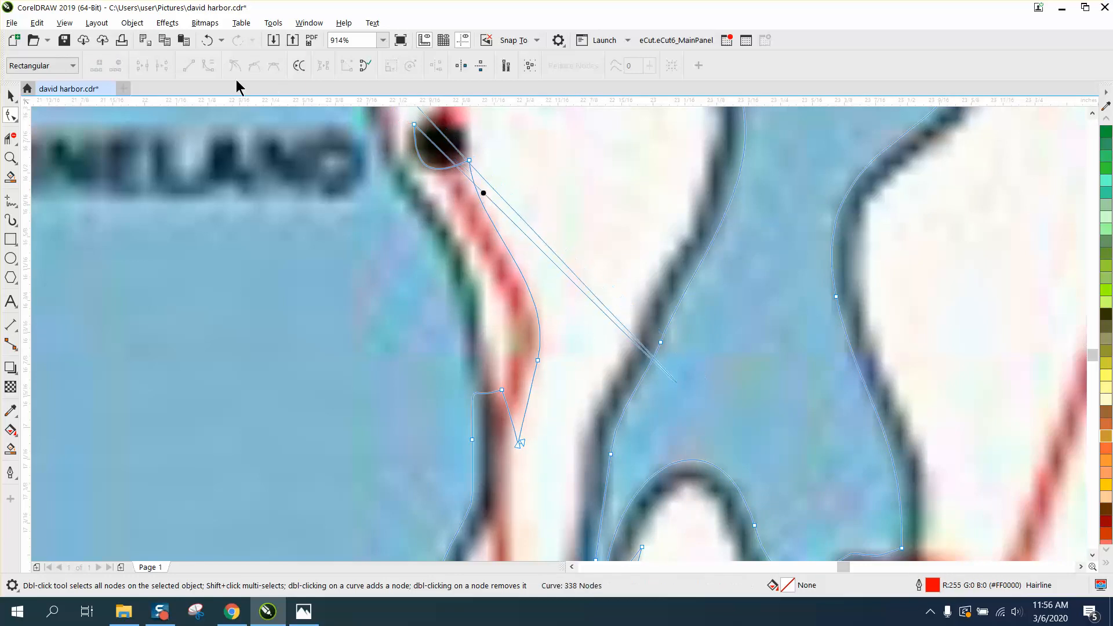
left_click(203, 42)
left_click_drag(385, 119, 479, 184)
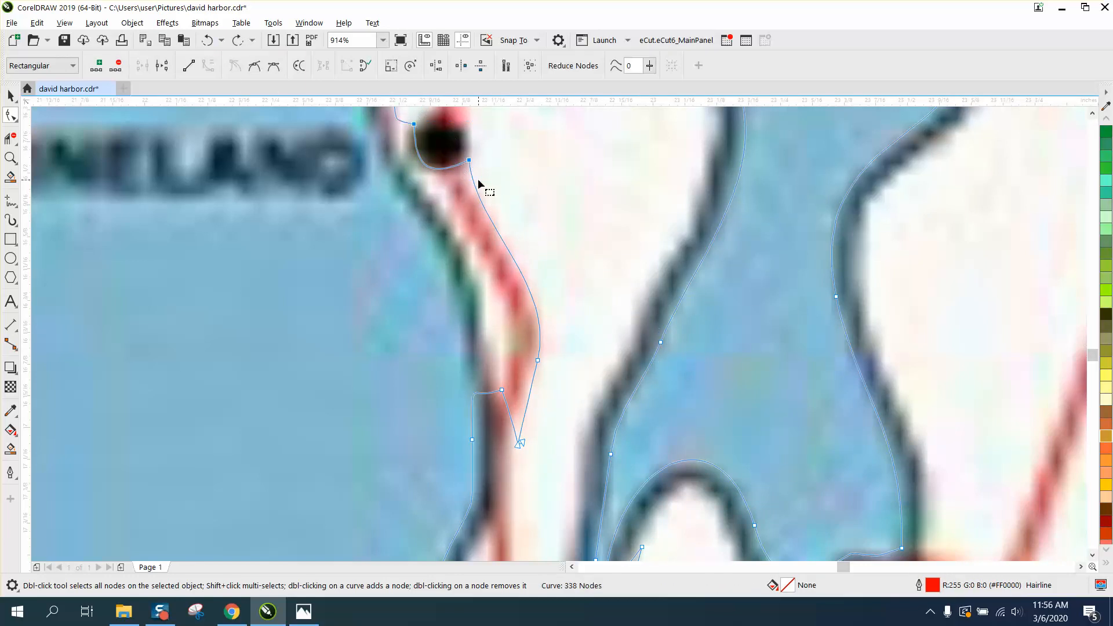
key("Delete")
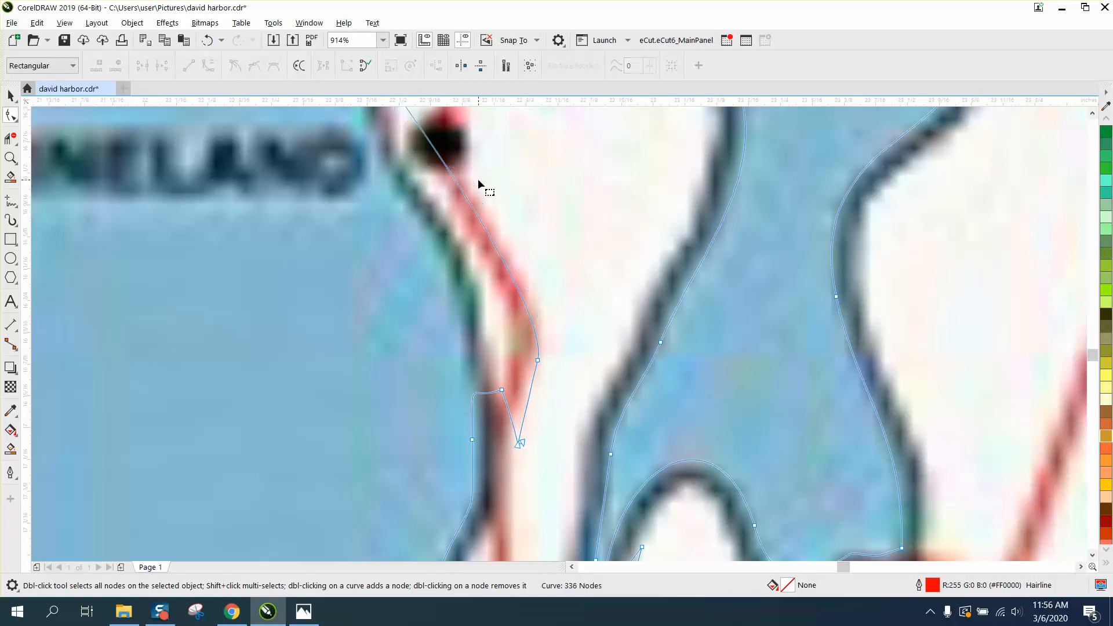
Delete the leftover road nodes south of Pineland and move the remaining node onto the long island's west shore.
double_click(502, 391)
left_click_drag(510, 434, 540, 450)
key("Delete")
left_click_drag(536, 363, 480, 366)
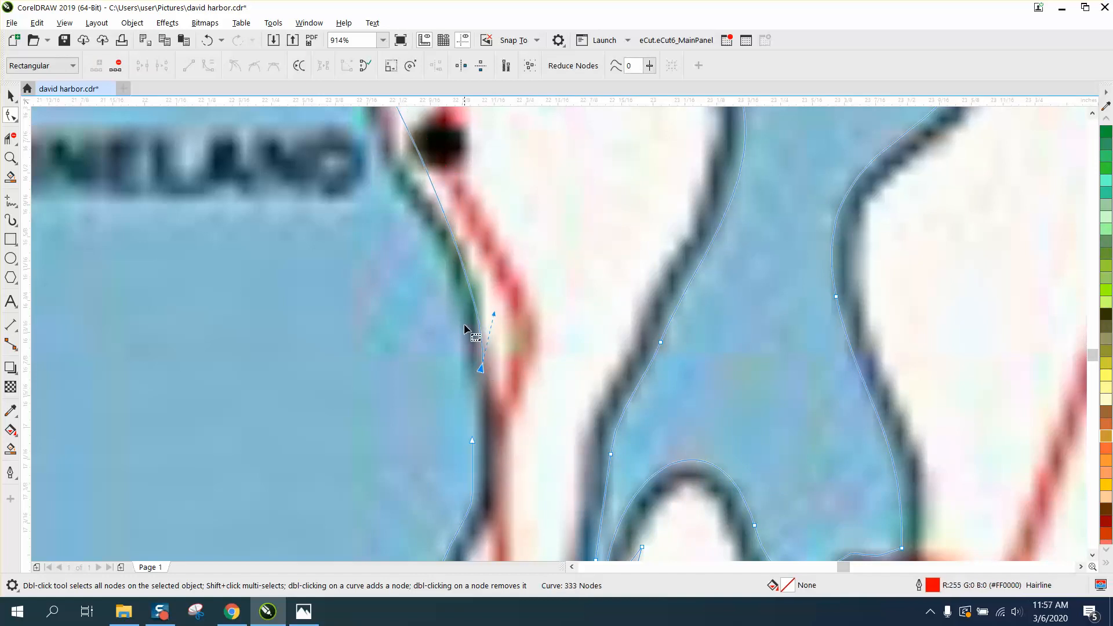
Adjust the curve beside Pineland to follow the long island's west shore and merge away the extra node just south of it.
scroll(465, 326, "down", 2)
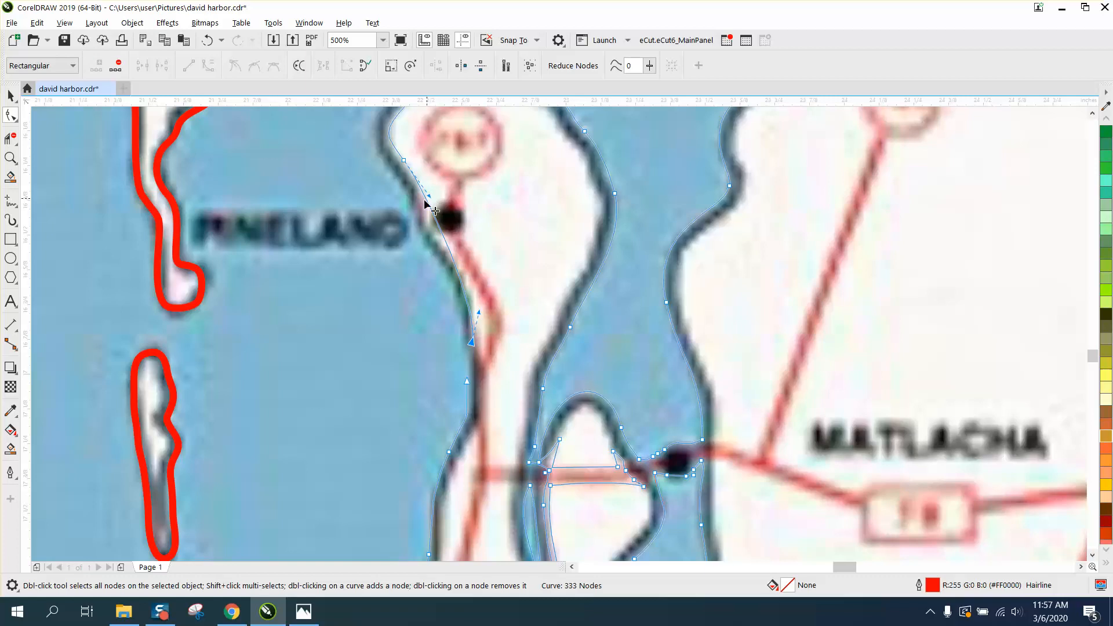
left_click_drag(429, 198, 412, 223)
left_click(468, 382)
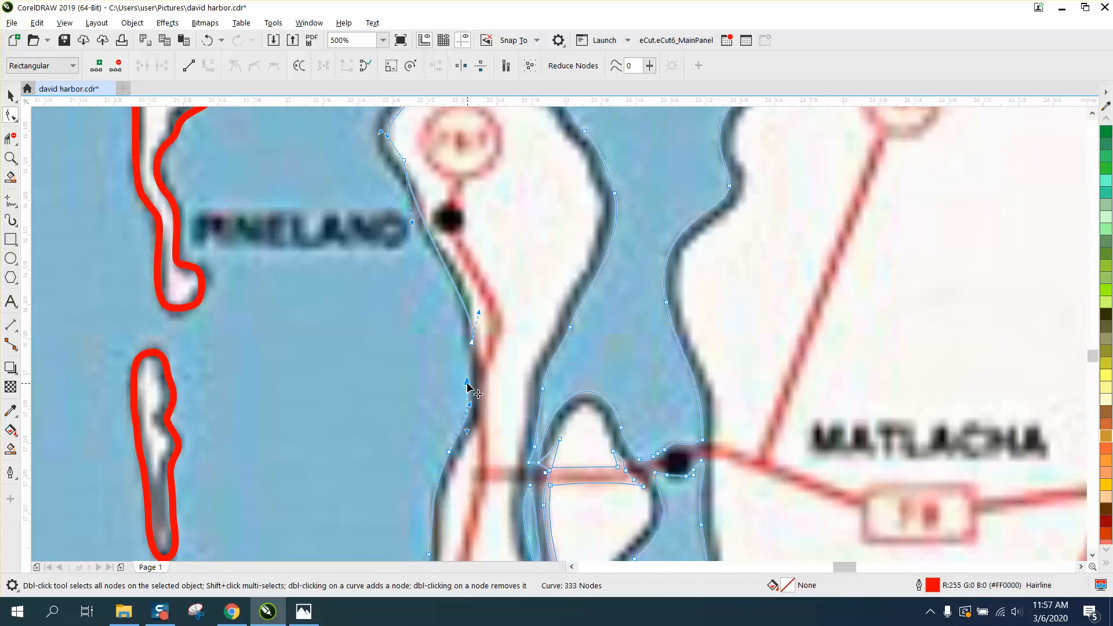
left_click_drag(468, 381, 471, 343)
scroll(431, 366, "down", 2)
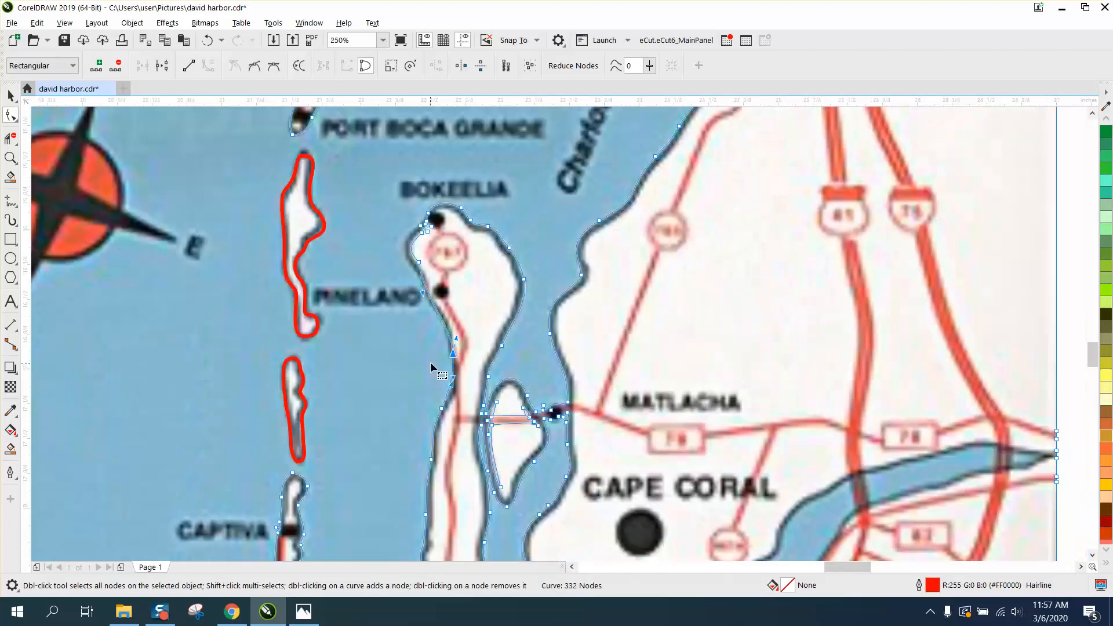
scroll(432, 366, "down", 2)
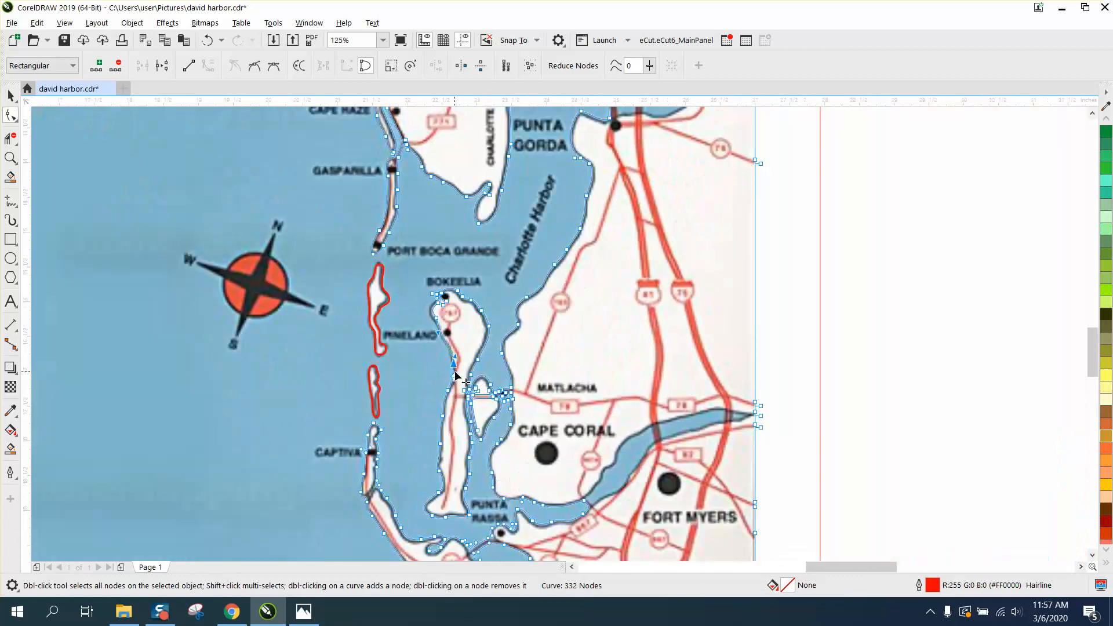
Overlap the small island's northwest corner node with the channel line, then remove the road outlines inside the island with Virtual Segment Delete.
left_click(11, 157)
left_click_drag(454, 379, 551, 415)
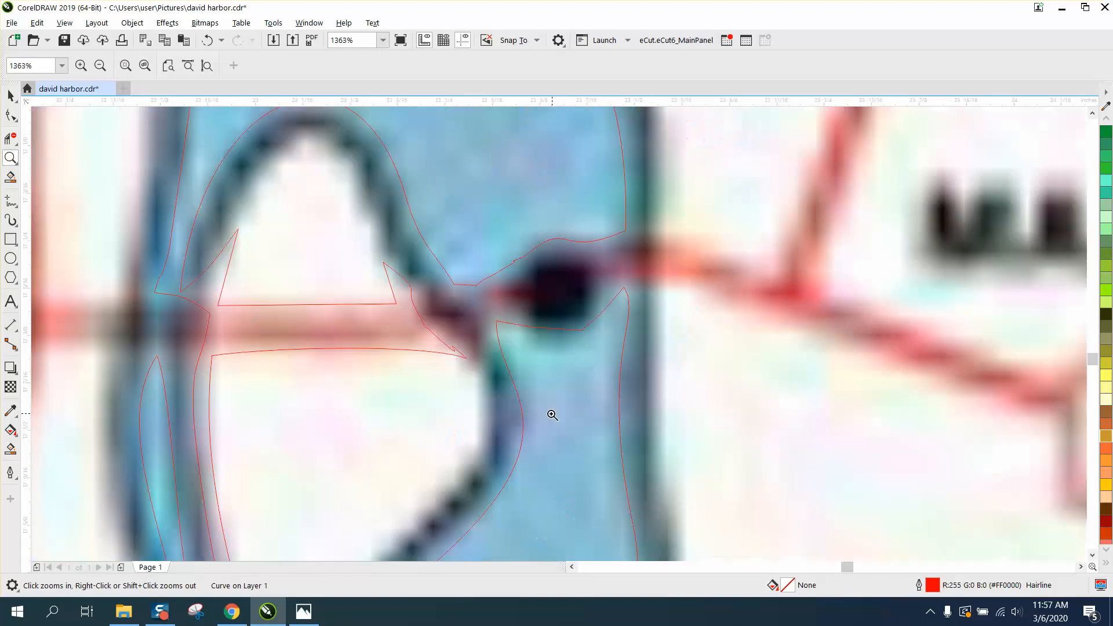
scroll(467, 398, "down", 1)
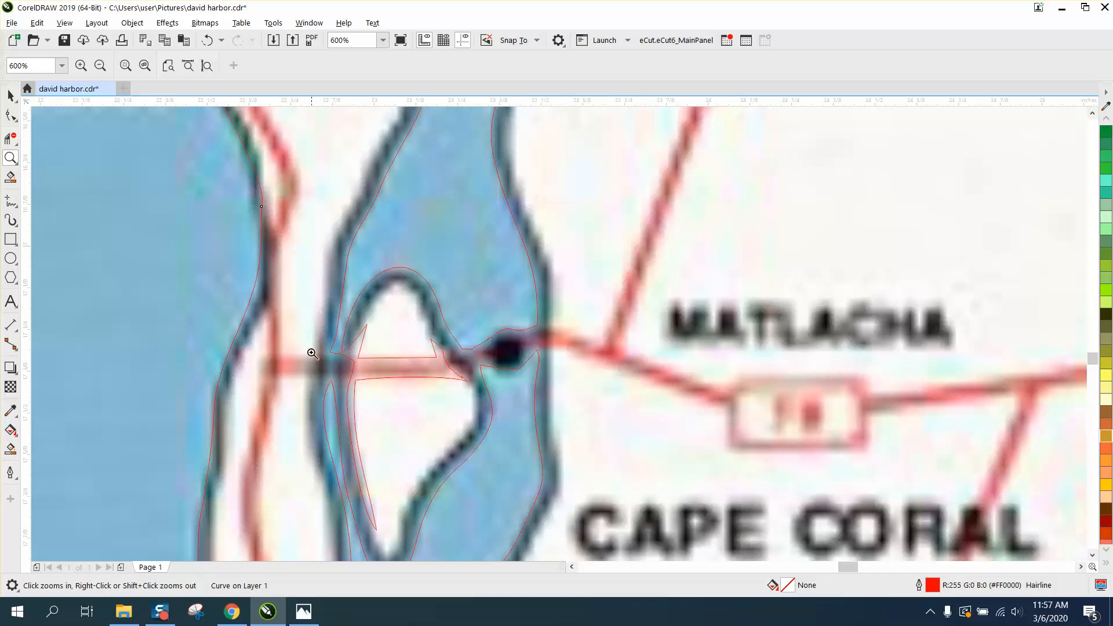
scroll(454, 405, "up", 2)
scroll(310, 373, "down", 1)
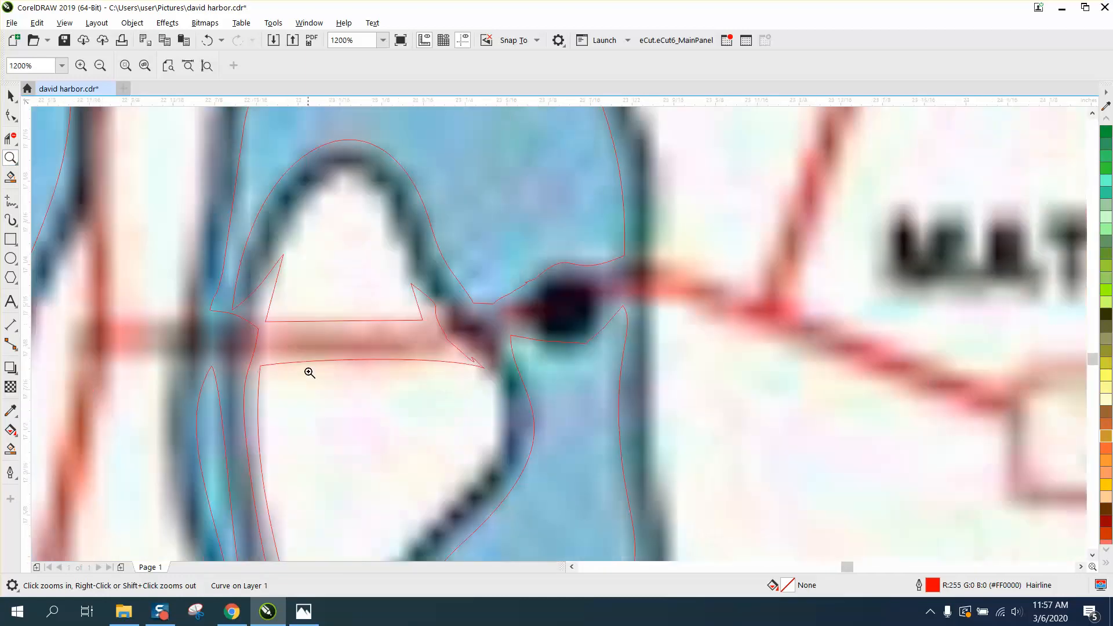
scroll(344, 359, "down", 1)
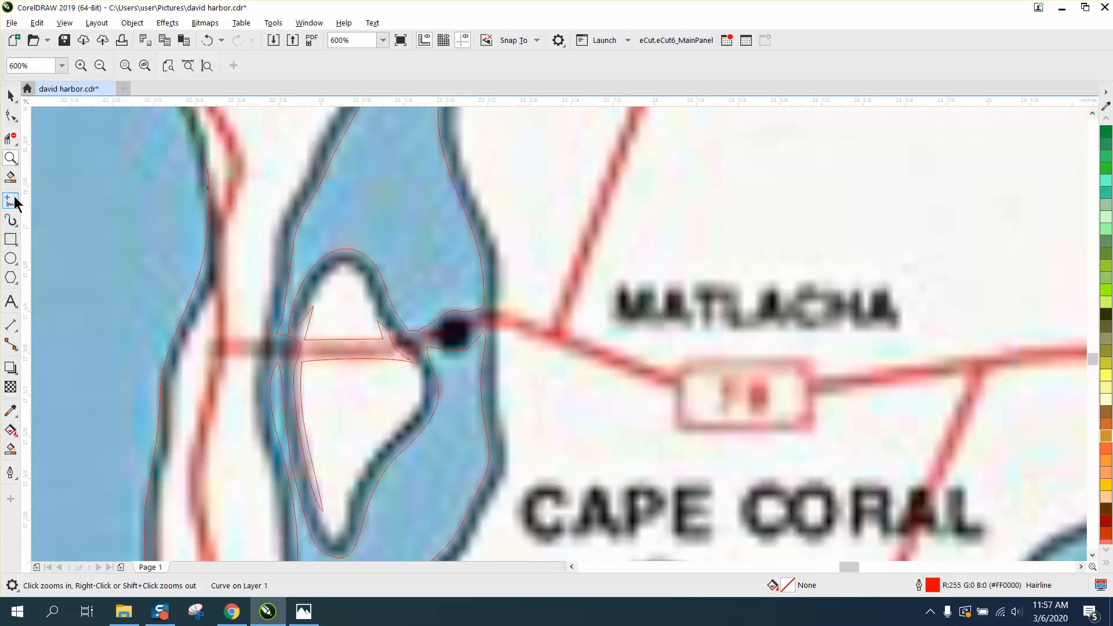
left_click_drag(265, 290, 499, 414)
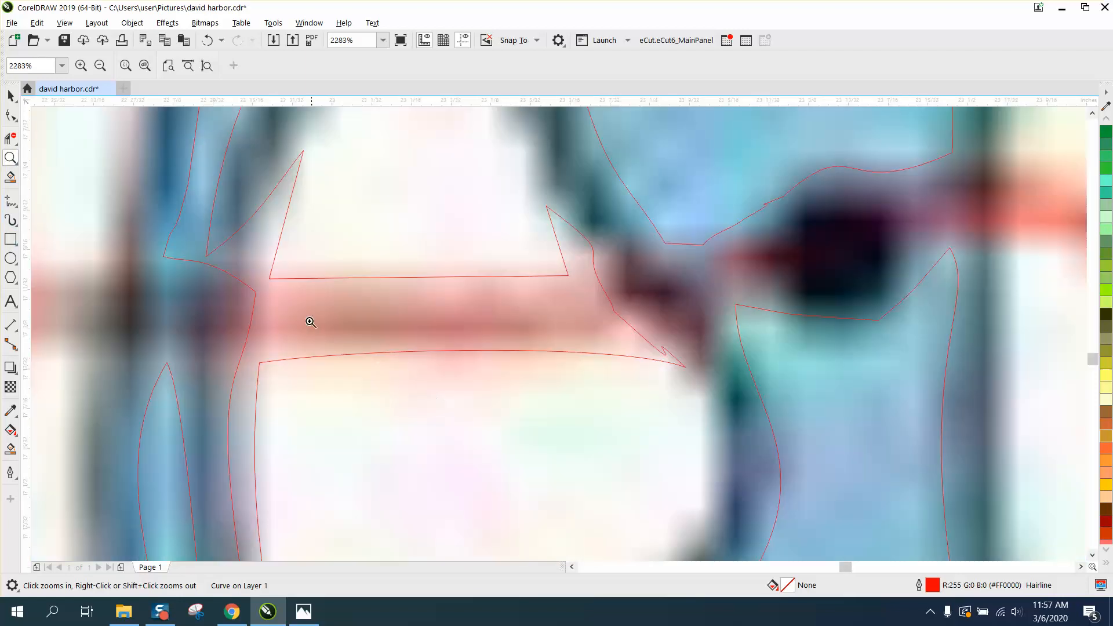
key("F10")
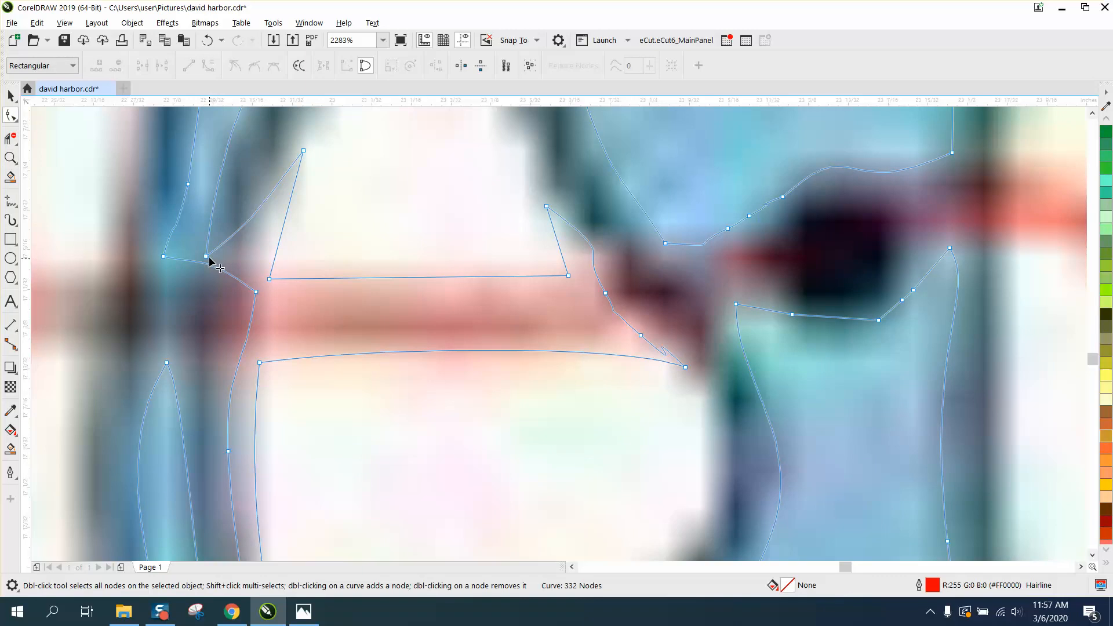
left_click_drag(206, 257, 187, 279)
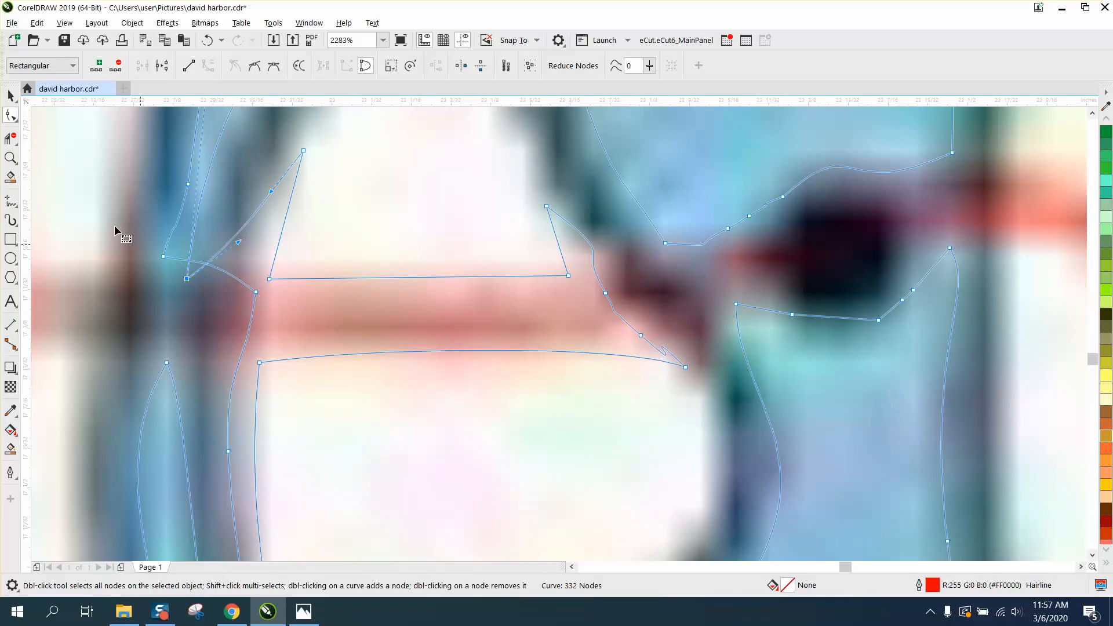
left_click(11, 138)
scroll(281, 175, "up", 2)
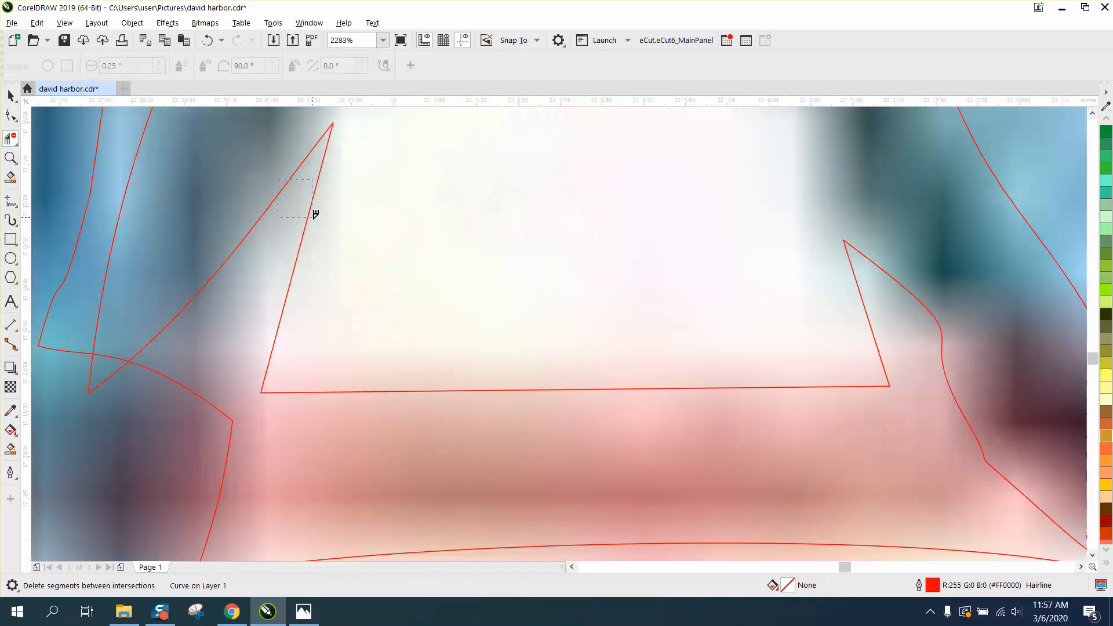
scroll(427, 311, "down", 4)
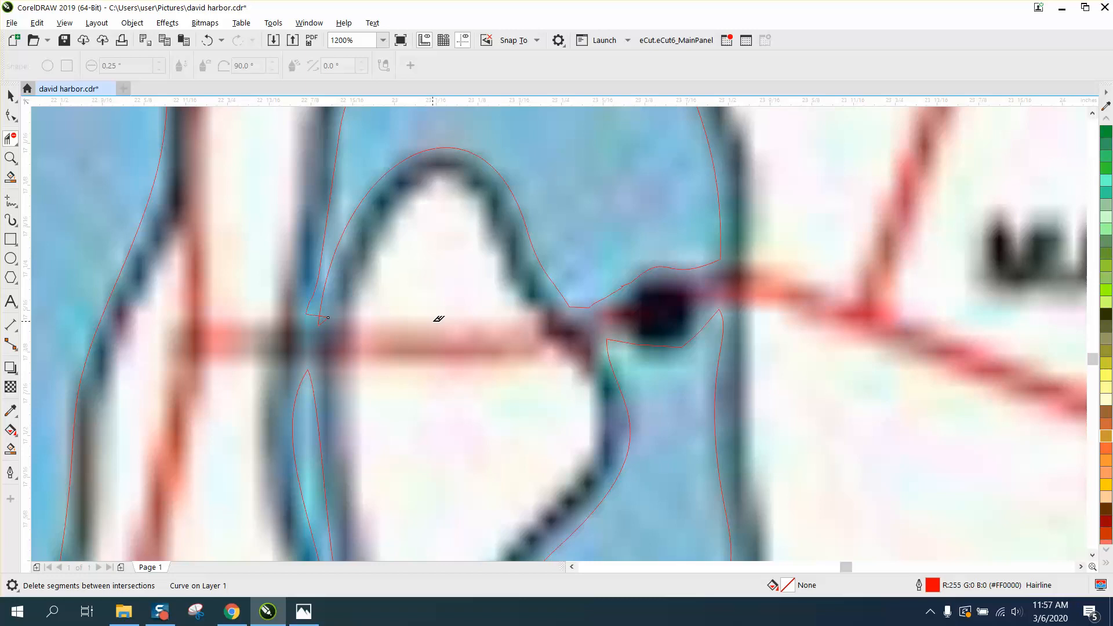
scroll(439, 321, "down", 1)
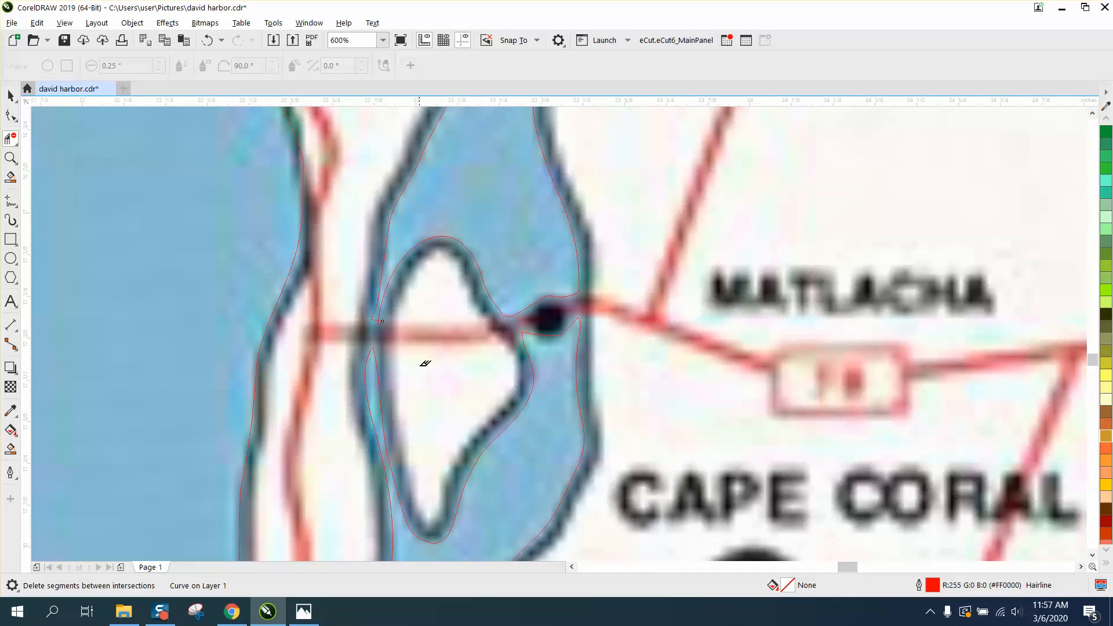
Remove the small triangular overhang where the narrow channel meets the Matlacha road with Virtual Segment Delete.
left_click(10, 157)
left_click_drag(367, 316, 425, 339)
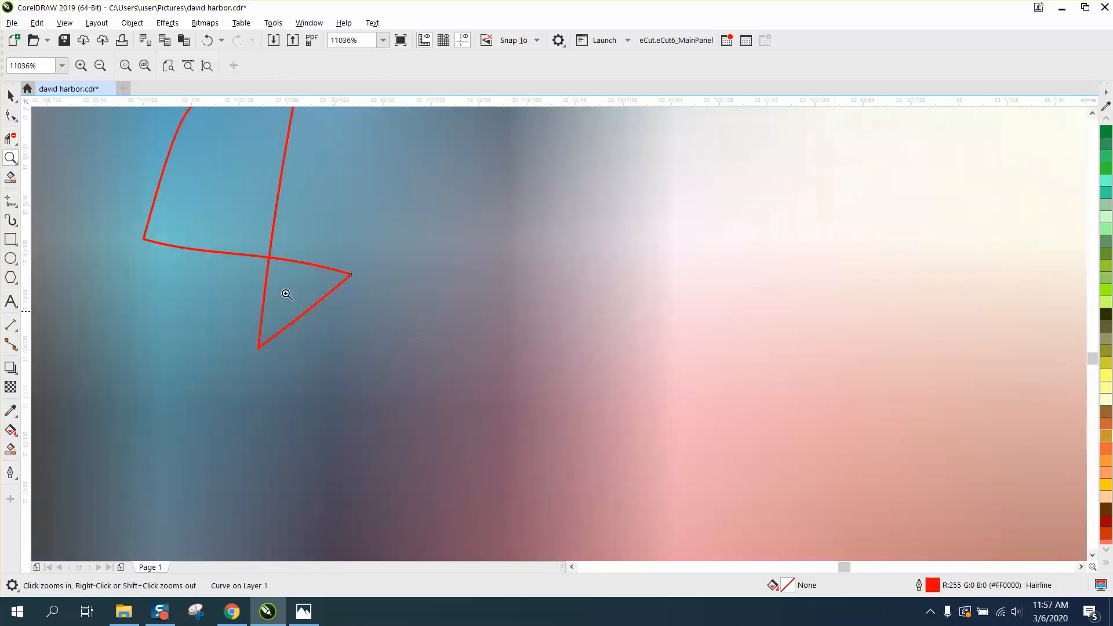
left_click(11, 138)
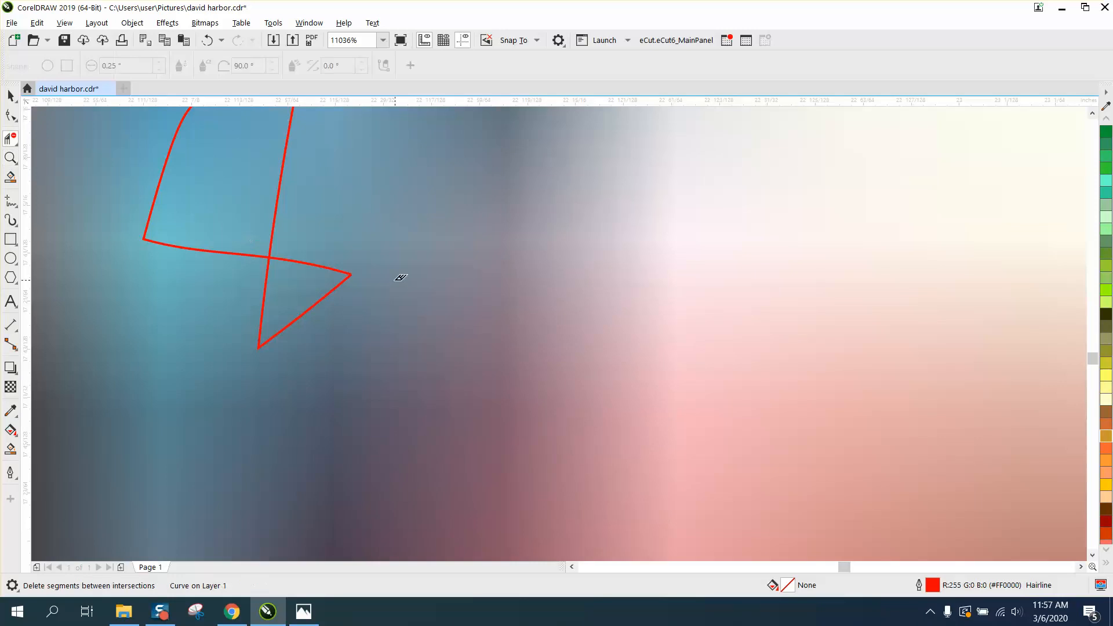
left_click(301, 313)
scroll(293, 293, "down", 1)
scroll(296, 294, "down", 2)
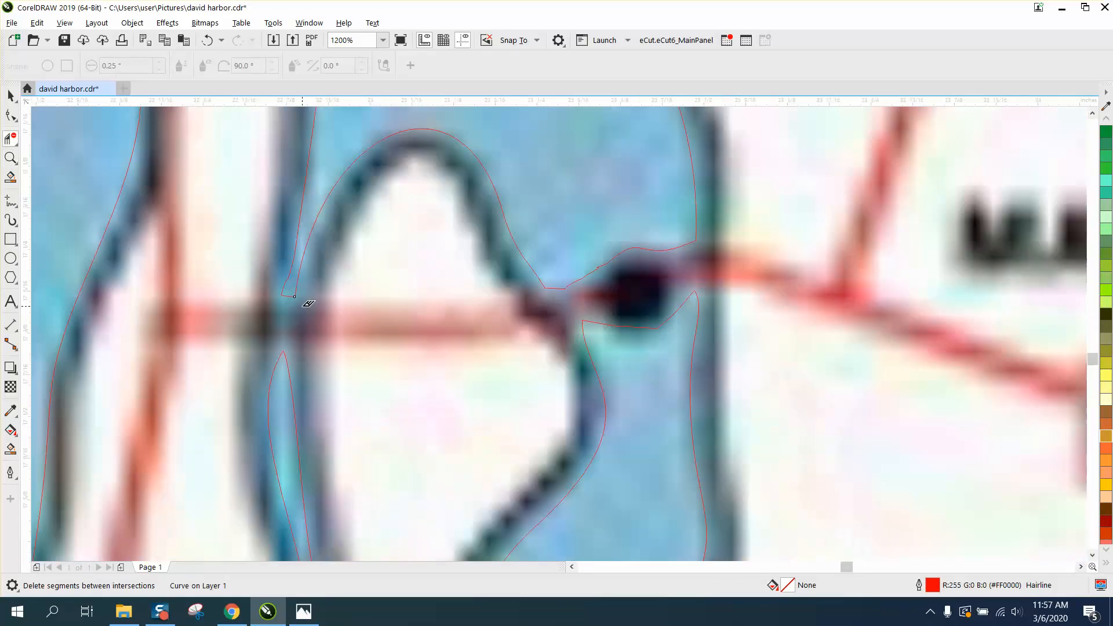
scroll(338, 315, "down", 1)
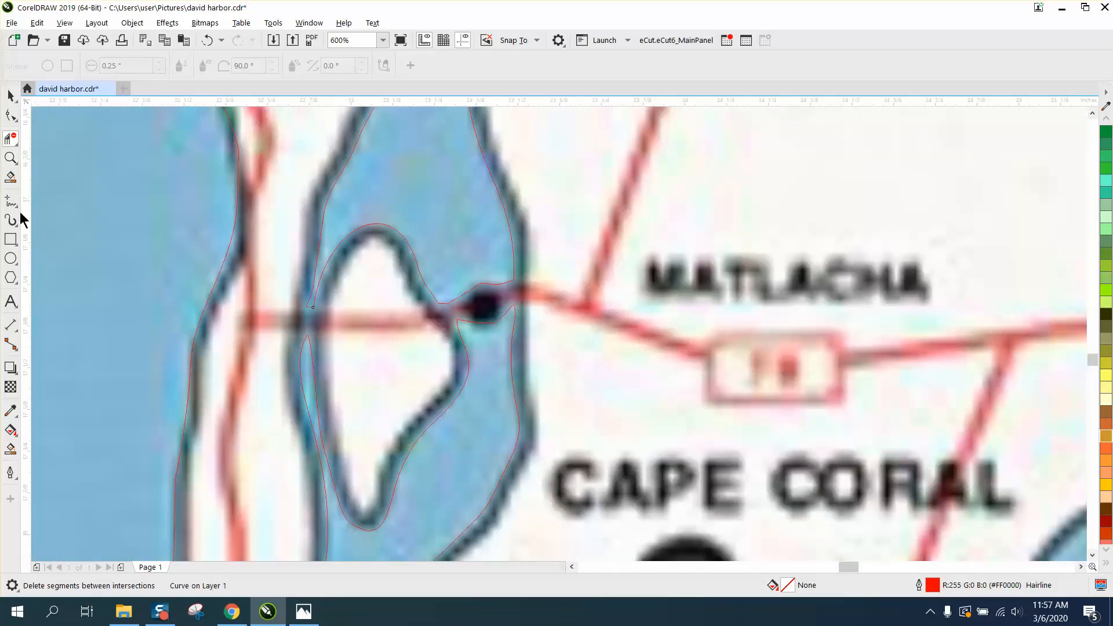
Adjust the narrow channel's west bank curve south of the Matlacha road with the Shape tool.
left_click(10, 158)
left_click_drag(428, 455, 456, 471)
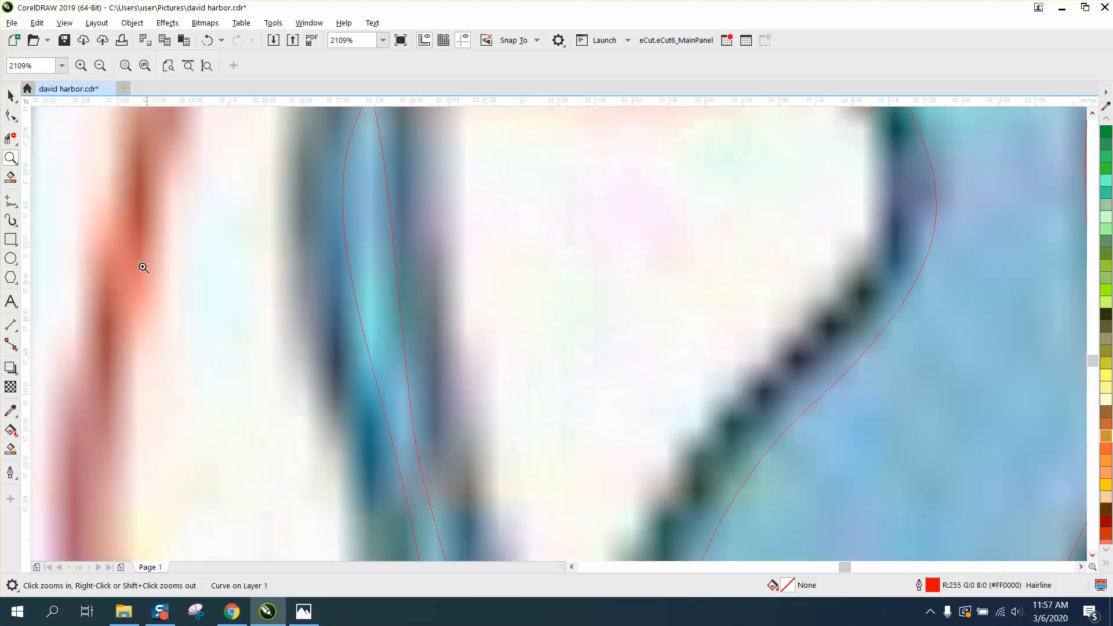
left_click(11, 116)
scroll(405, 423, "down", 2)
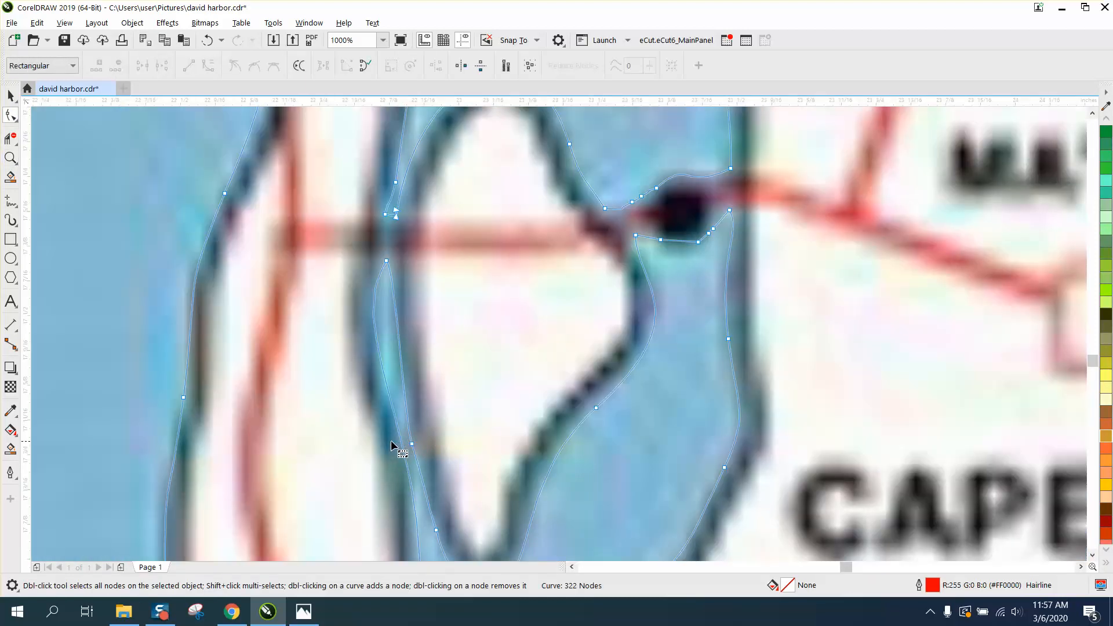
left_click_drag(400, 442, 396, 439)
scroll(408, 444, "down", 2)
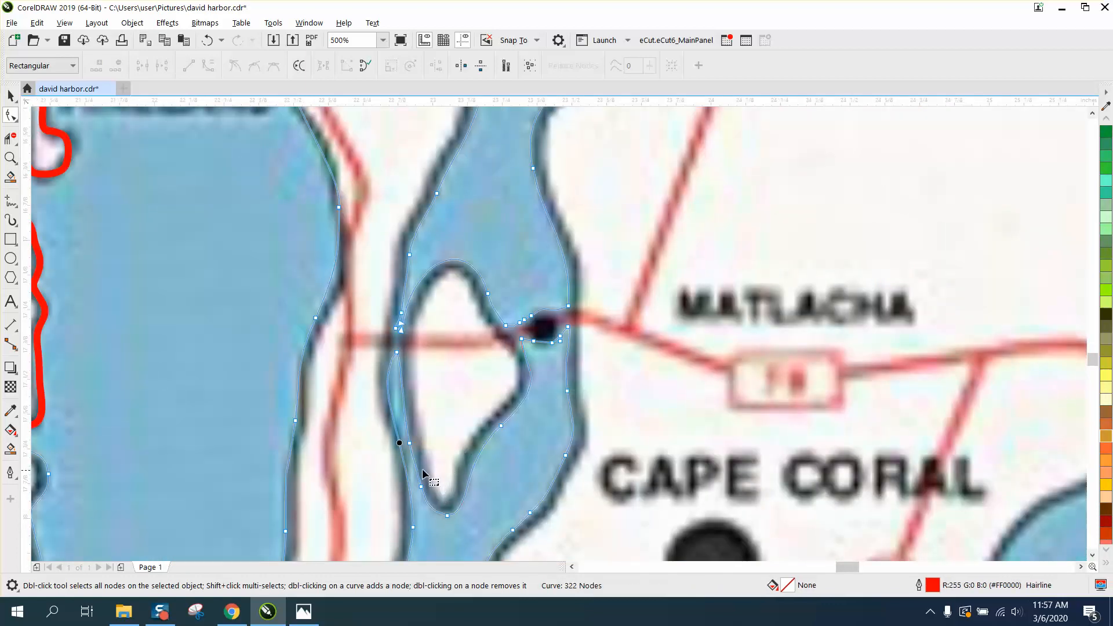
Move the upper channel's end nodes down across the road to overlap the lower channel's tip, and refit the small island's northern curve.
left_click(11, 158)
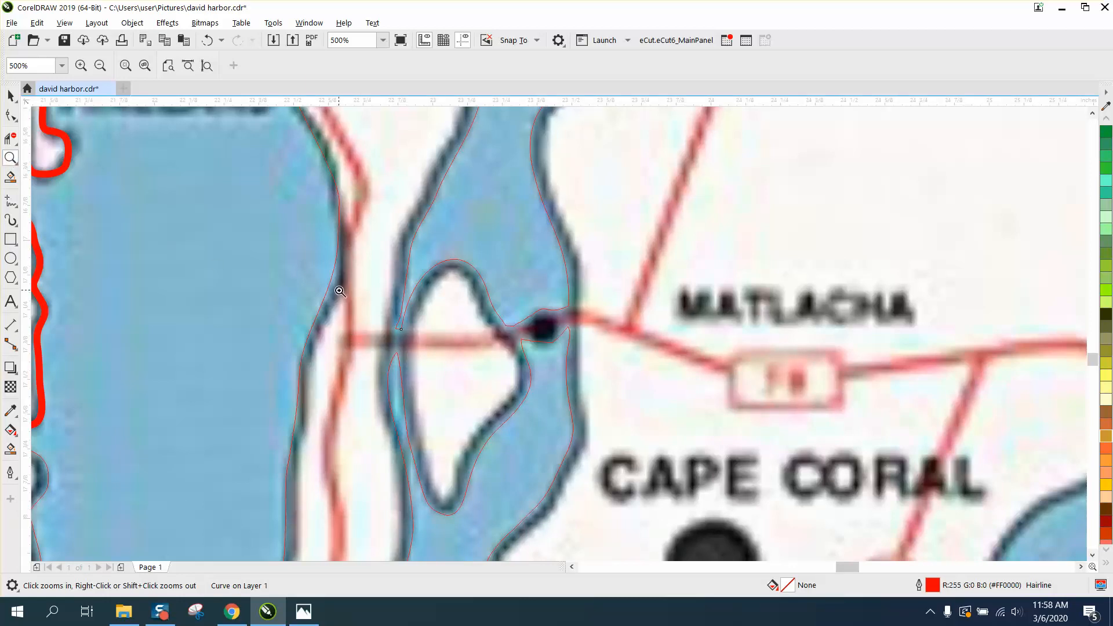
left_click_drag(341, 292, 448, 381)
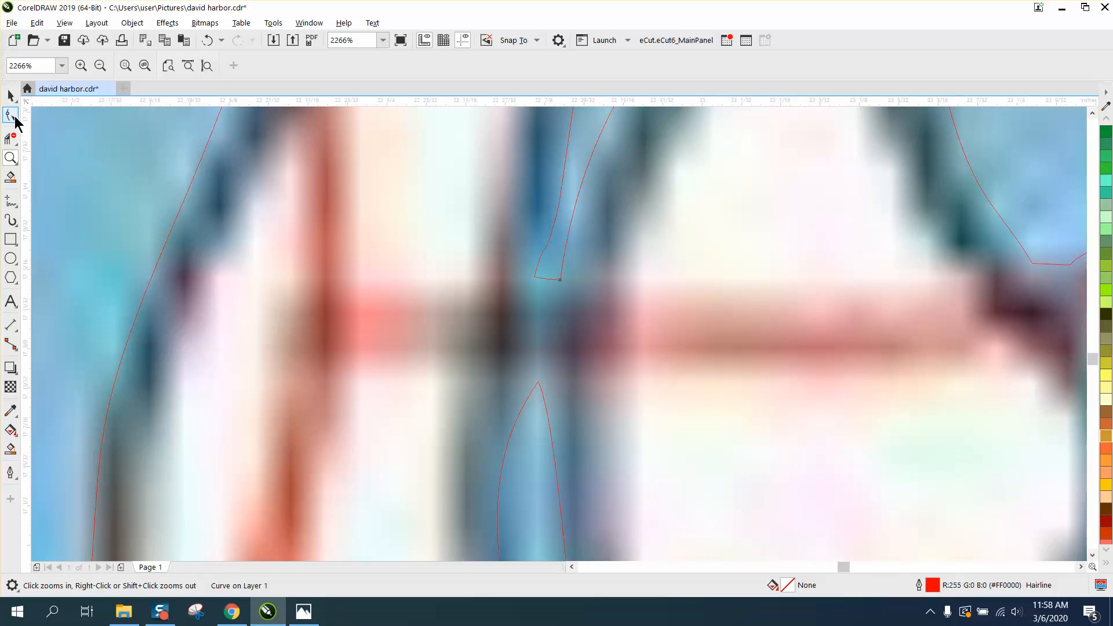
left_click_drag(447, 212, 629, 418)
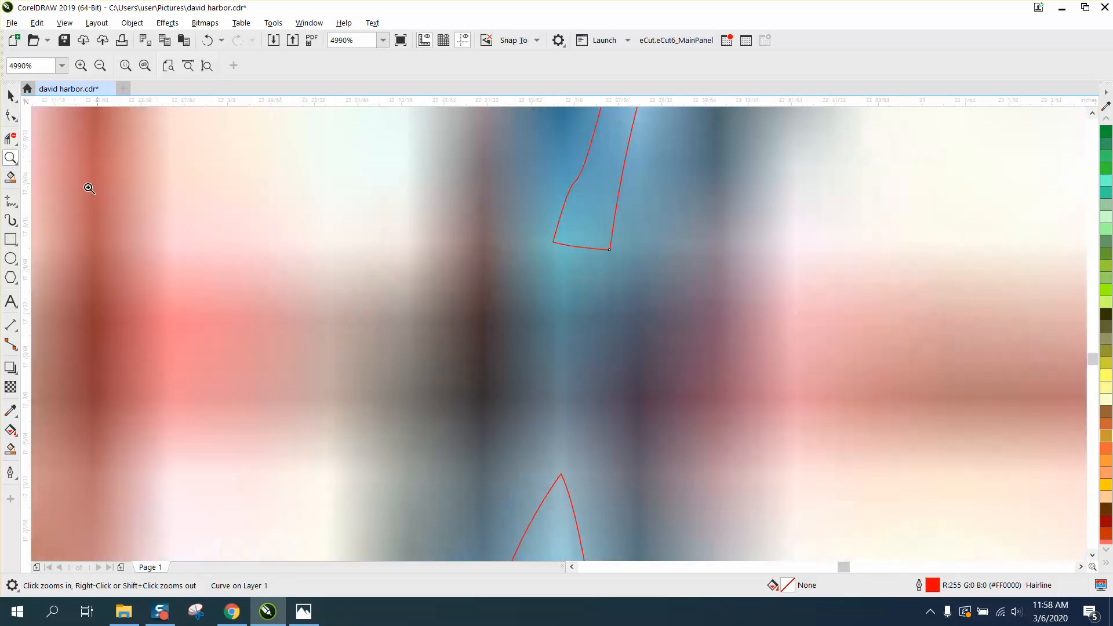
left_click(11, 96)
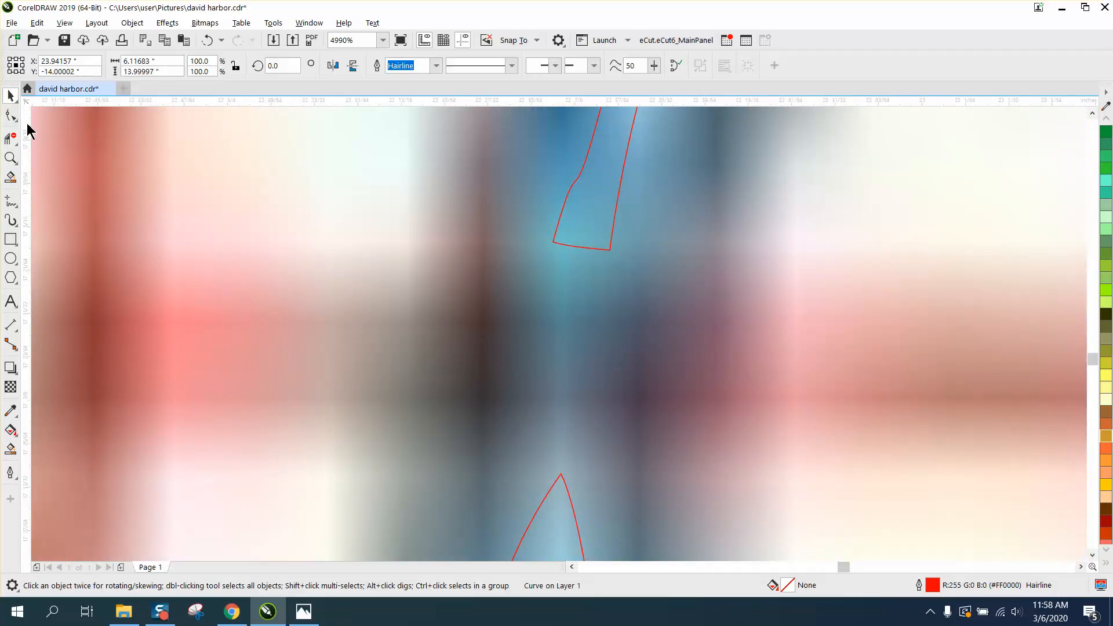
left_click(14, 118)
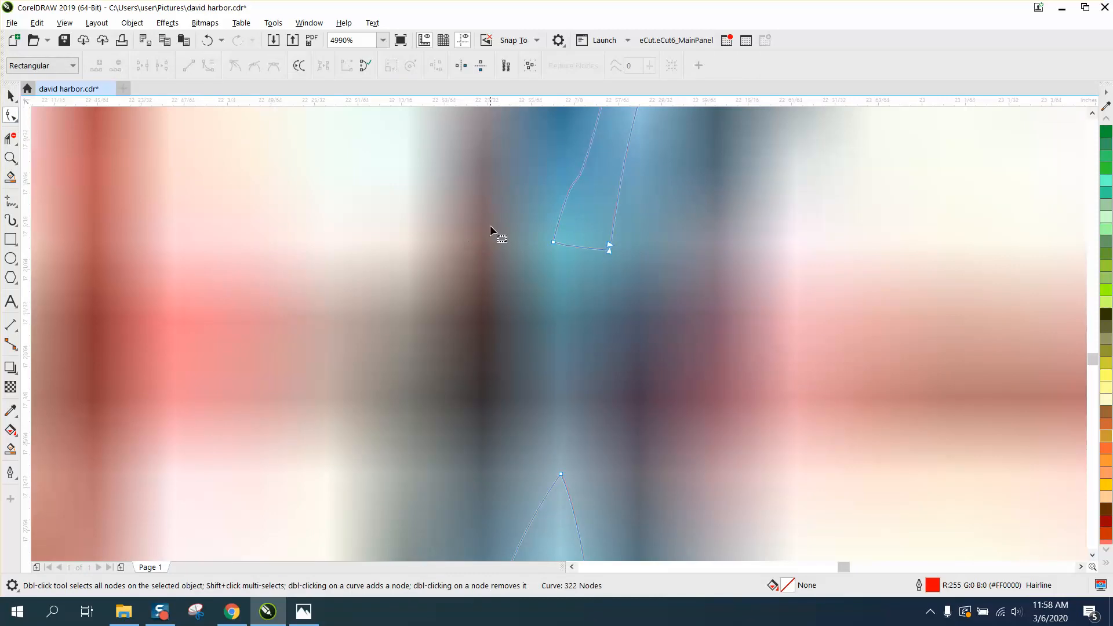
mouse_move(626, 279)
left_mouse_down()
mouse_move(602, 308)
mouse_move(584, 441)
mouse_move(582, 428)
left_mouse_up()
scroll(591, 301, "down", 3)
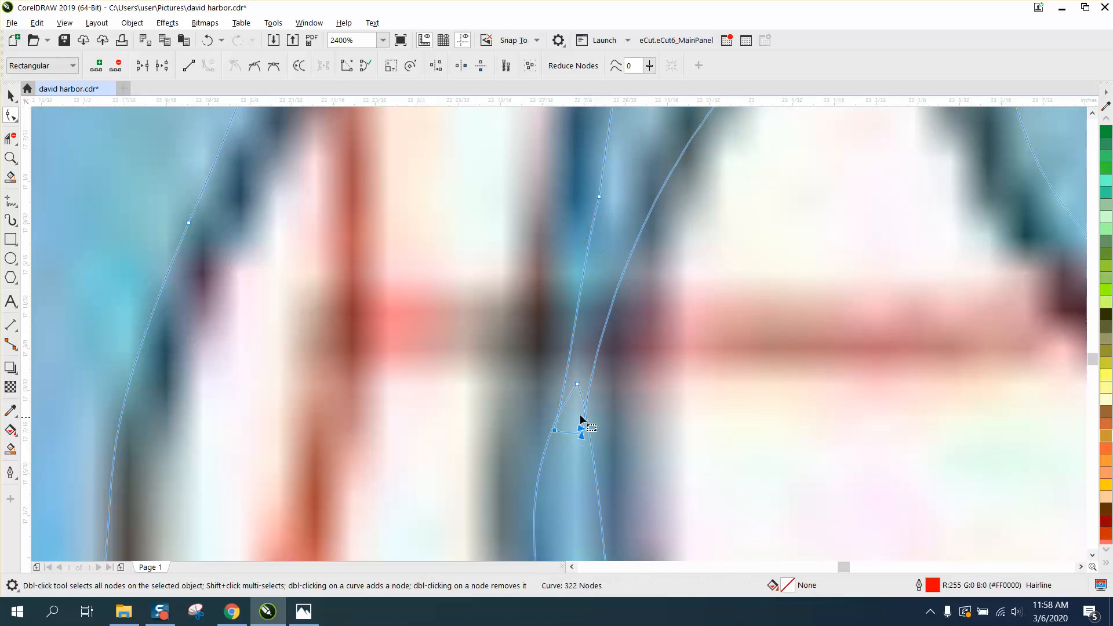
scroll(560, 392, "down", 5)
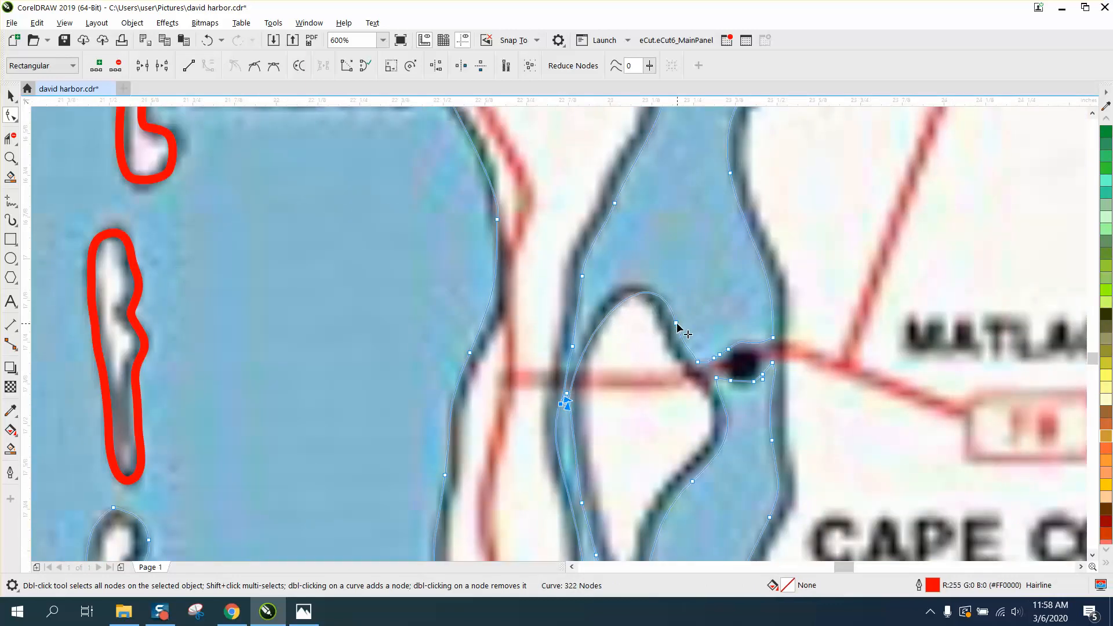
left_click_drag(651, 298, 626, 244)
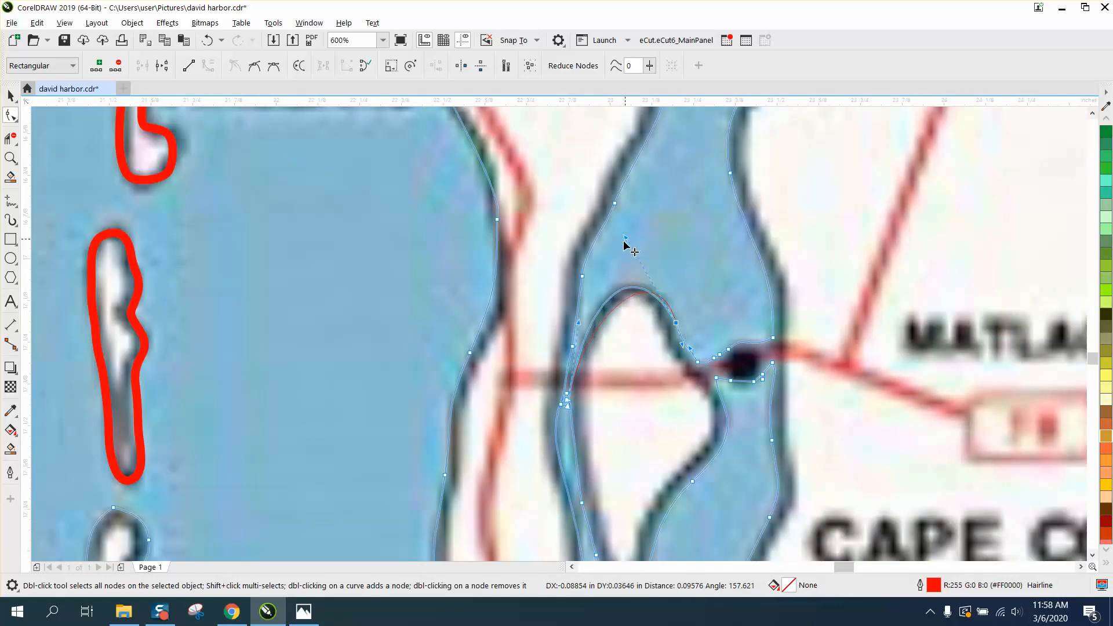
Join the upper and lower channel outlines by removing the overlapping tip and end segments with Virtual Segment Delete.
left_click(11, 158)
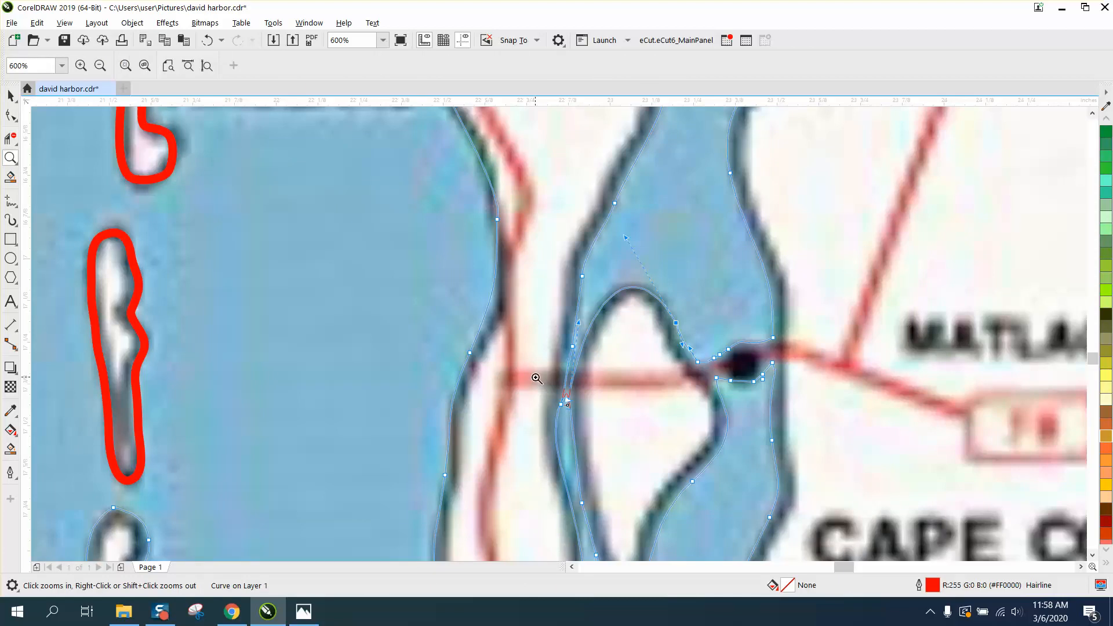
left_click_drag(537, 379, 638, 417)
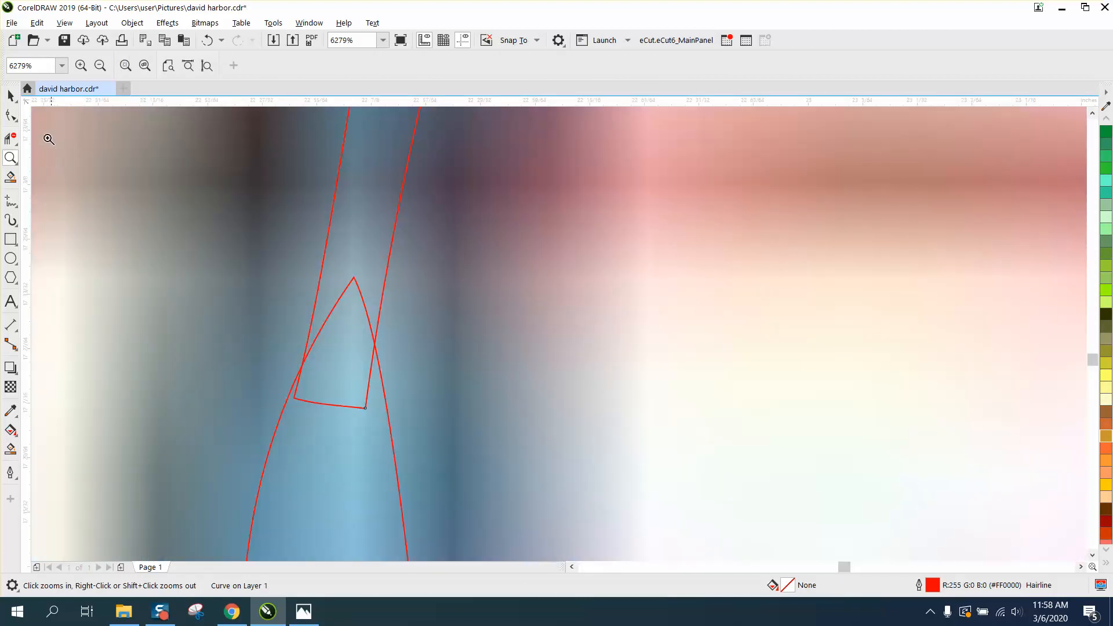
left_click(10, 138)
left_click(354, 277)
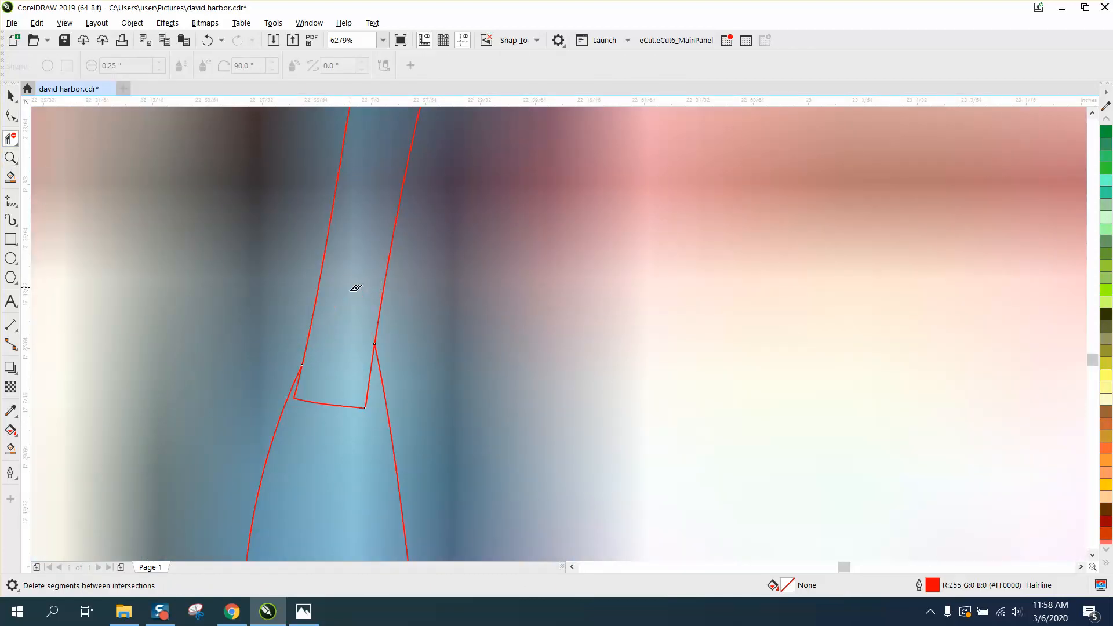
left_click(331, 404)
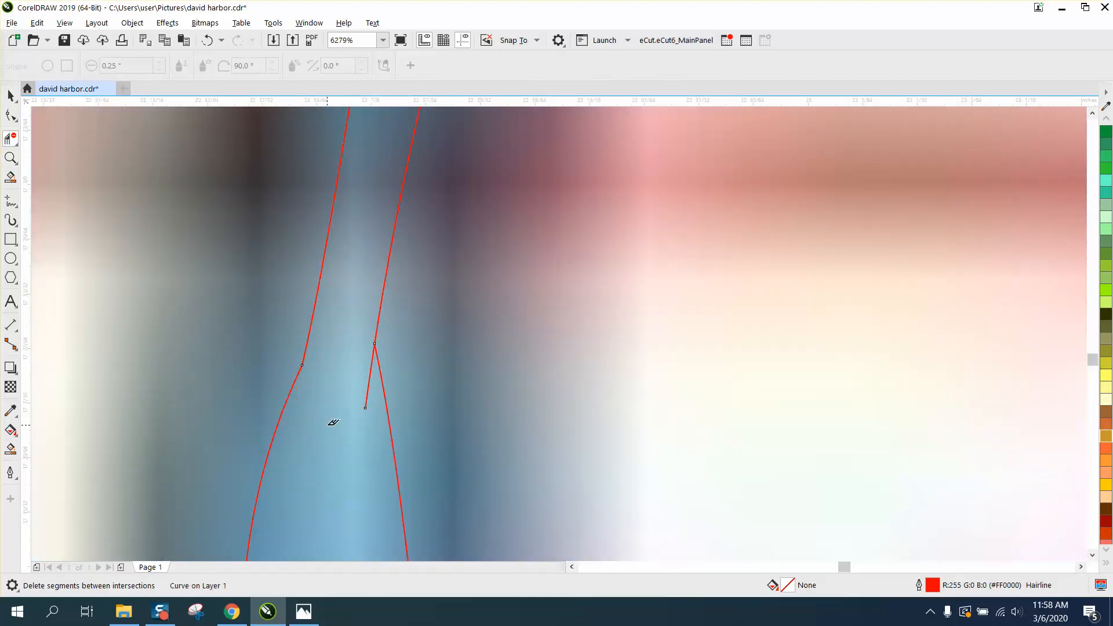
left_click(372, 377)
scroll(364, 383, "down", 6)
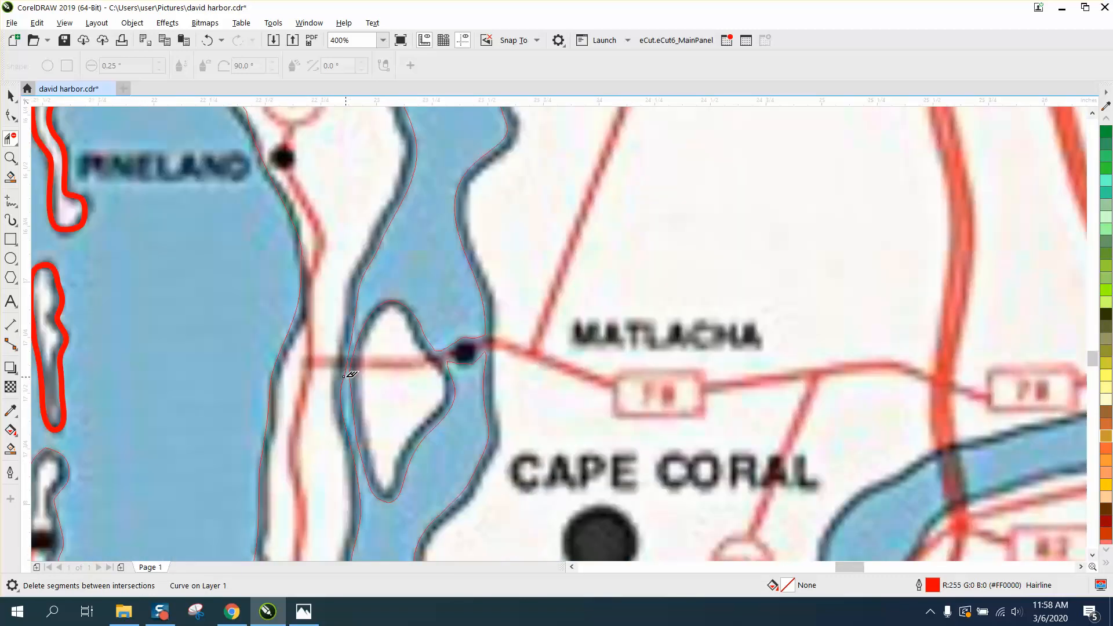
scroll(351, 379, "down", 2)
scroll(350, 379, "down", 4)
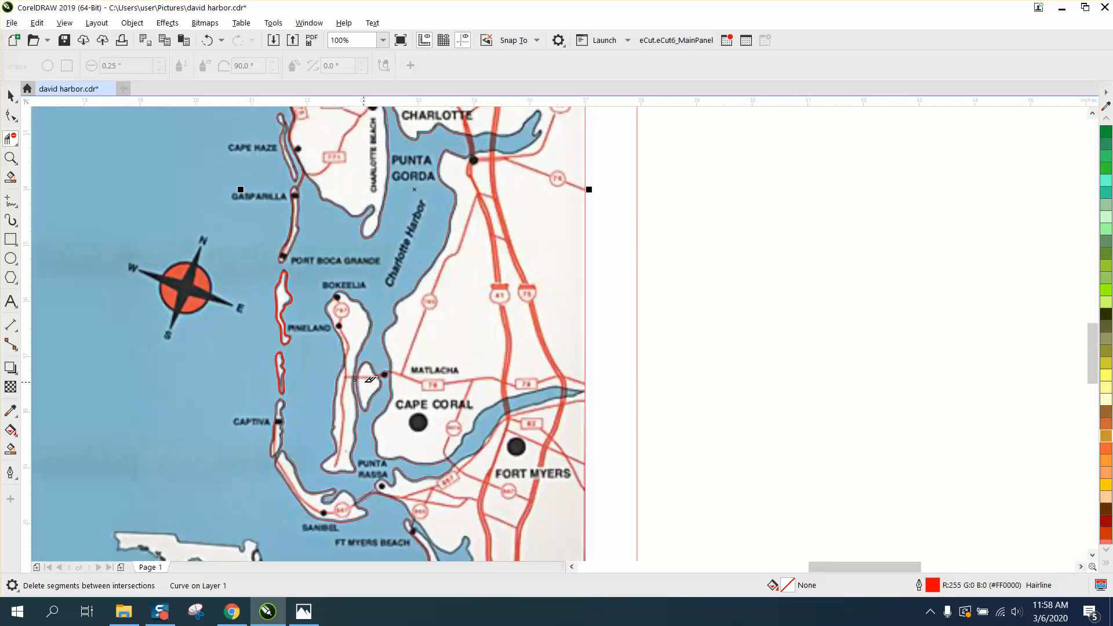
left_click(11, 157)
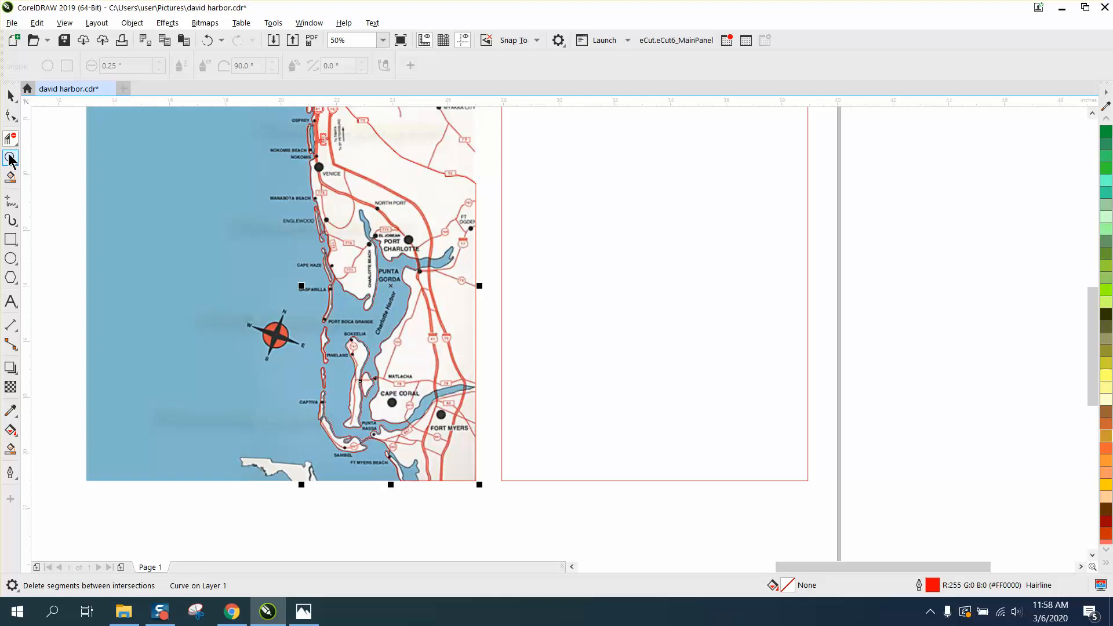
left_click(62, 164)
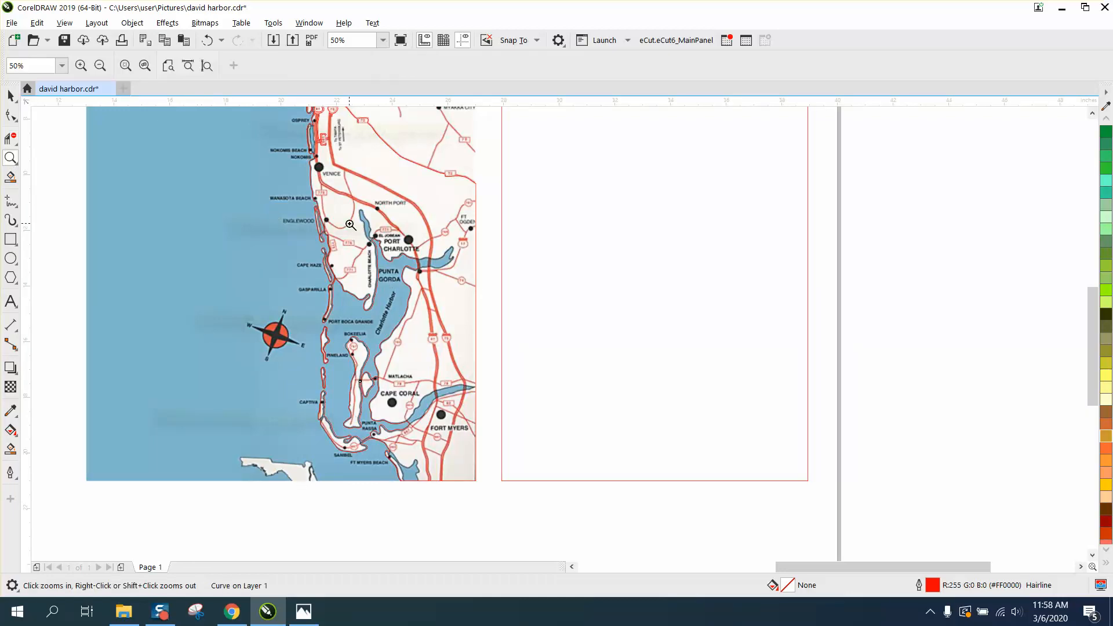
left_click_drag(519, 314, 519, 314)
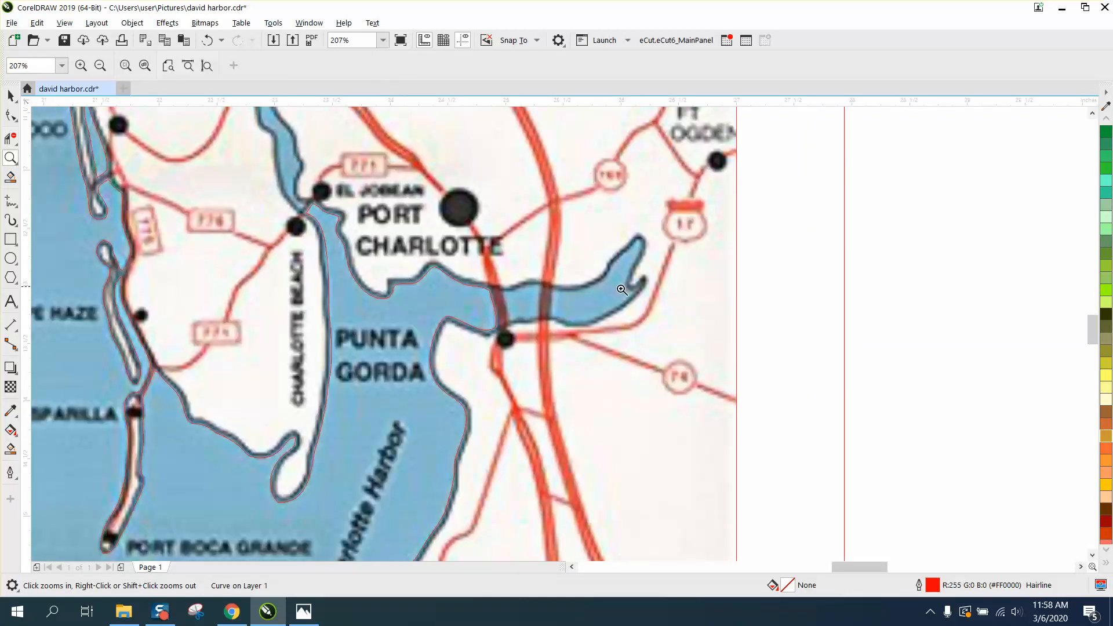
right_click(429, 295)
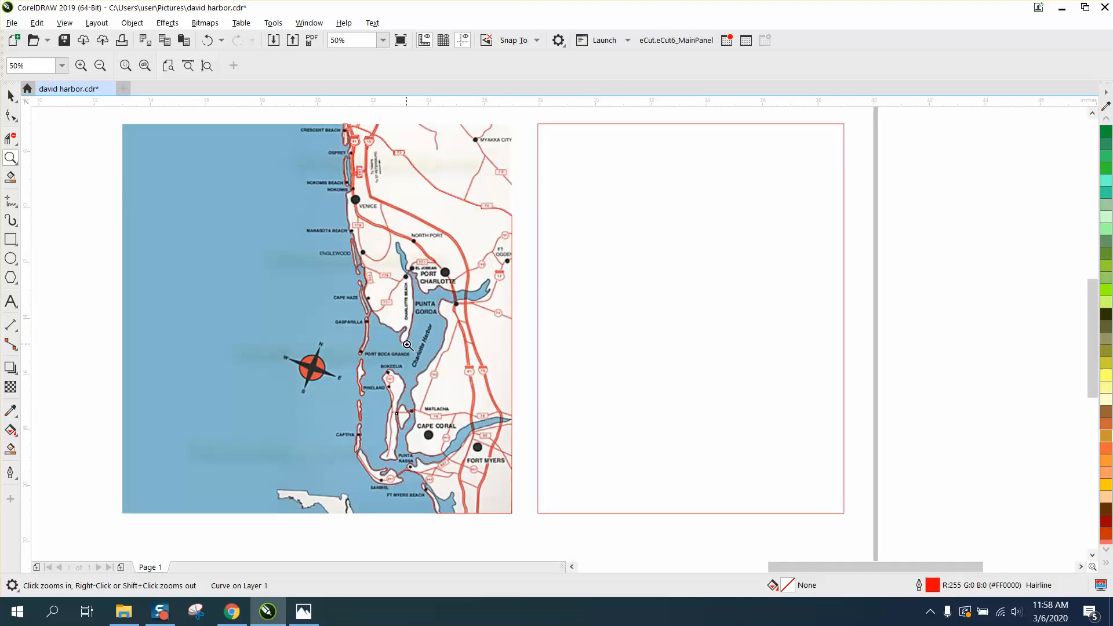